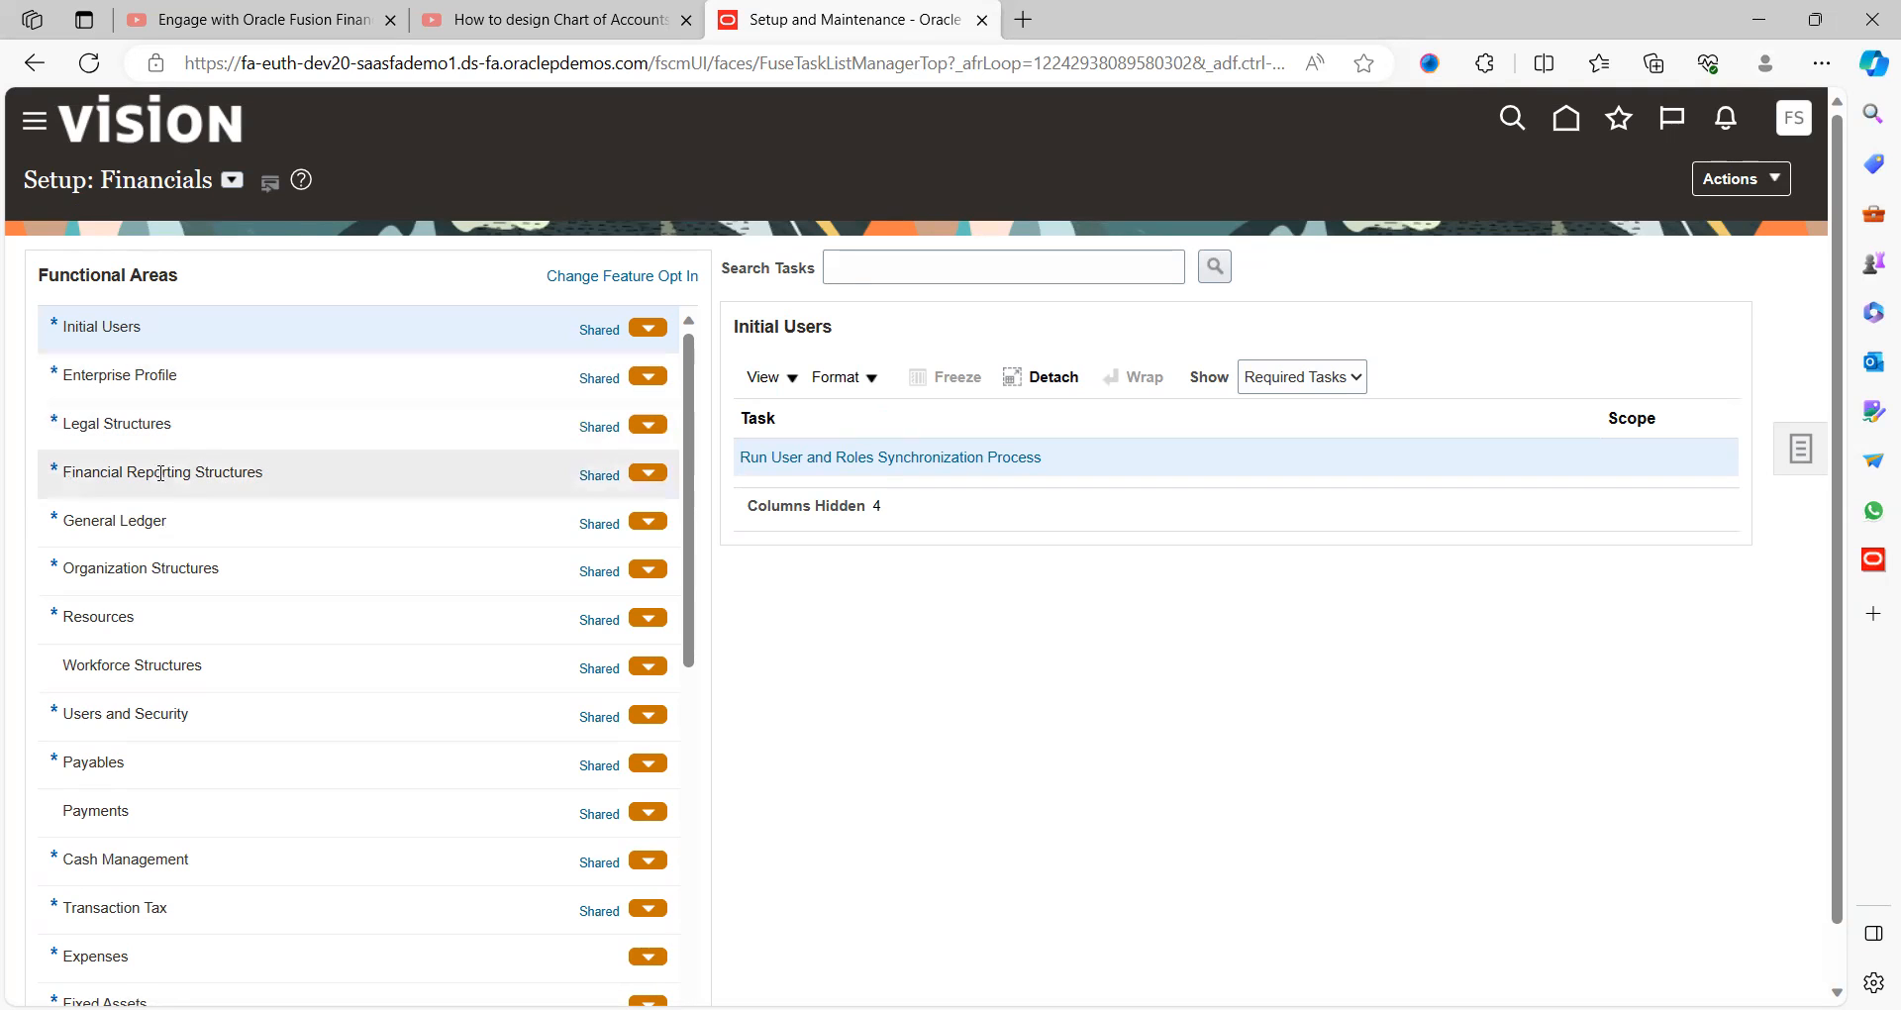
- Open the General Ledger functional area and list all of its tasks
left_click(147, 522)
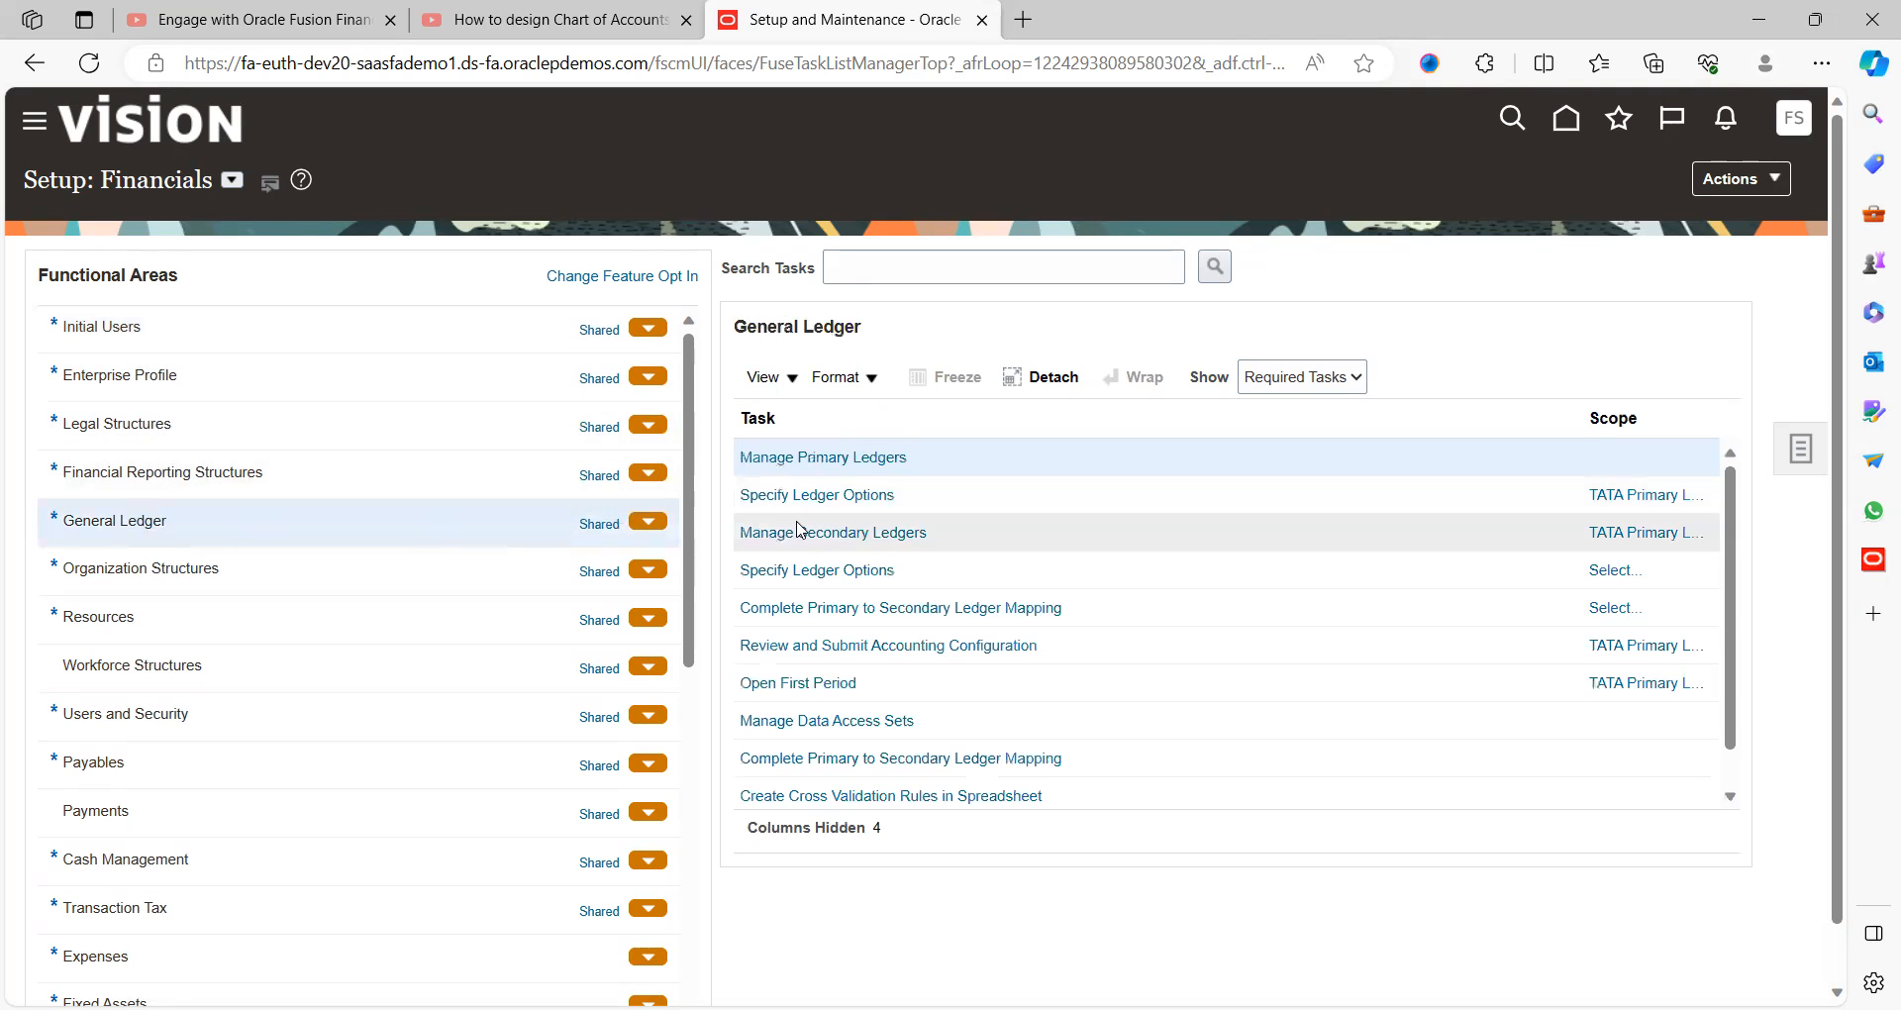
left_click(1277, 396)
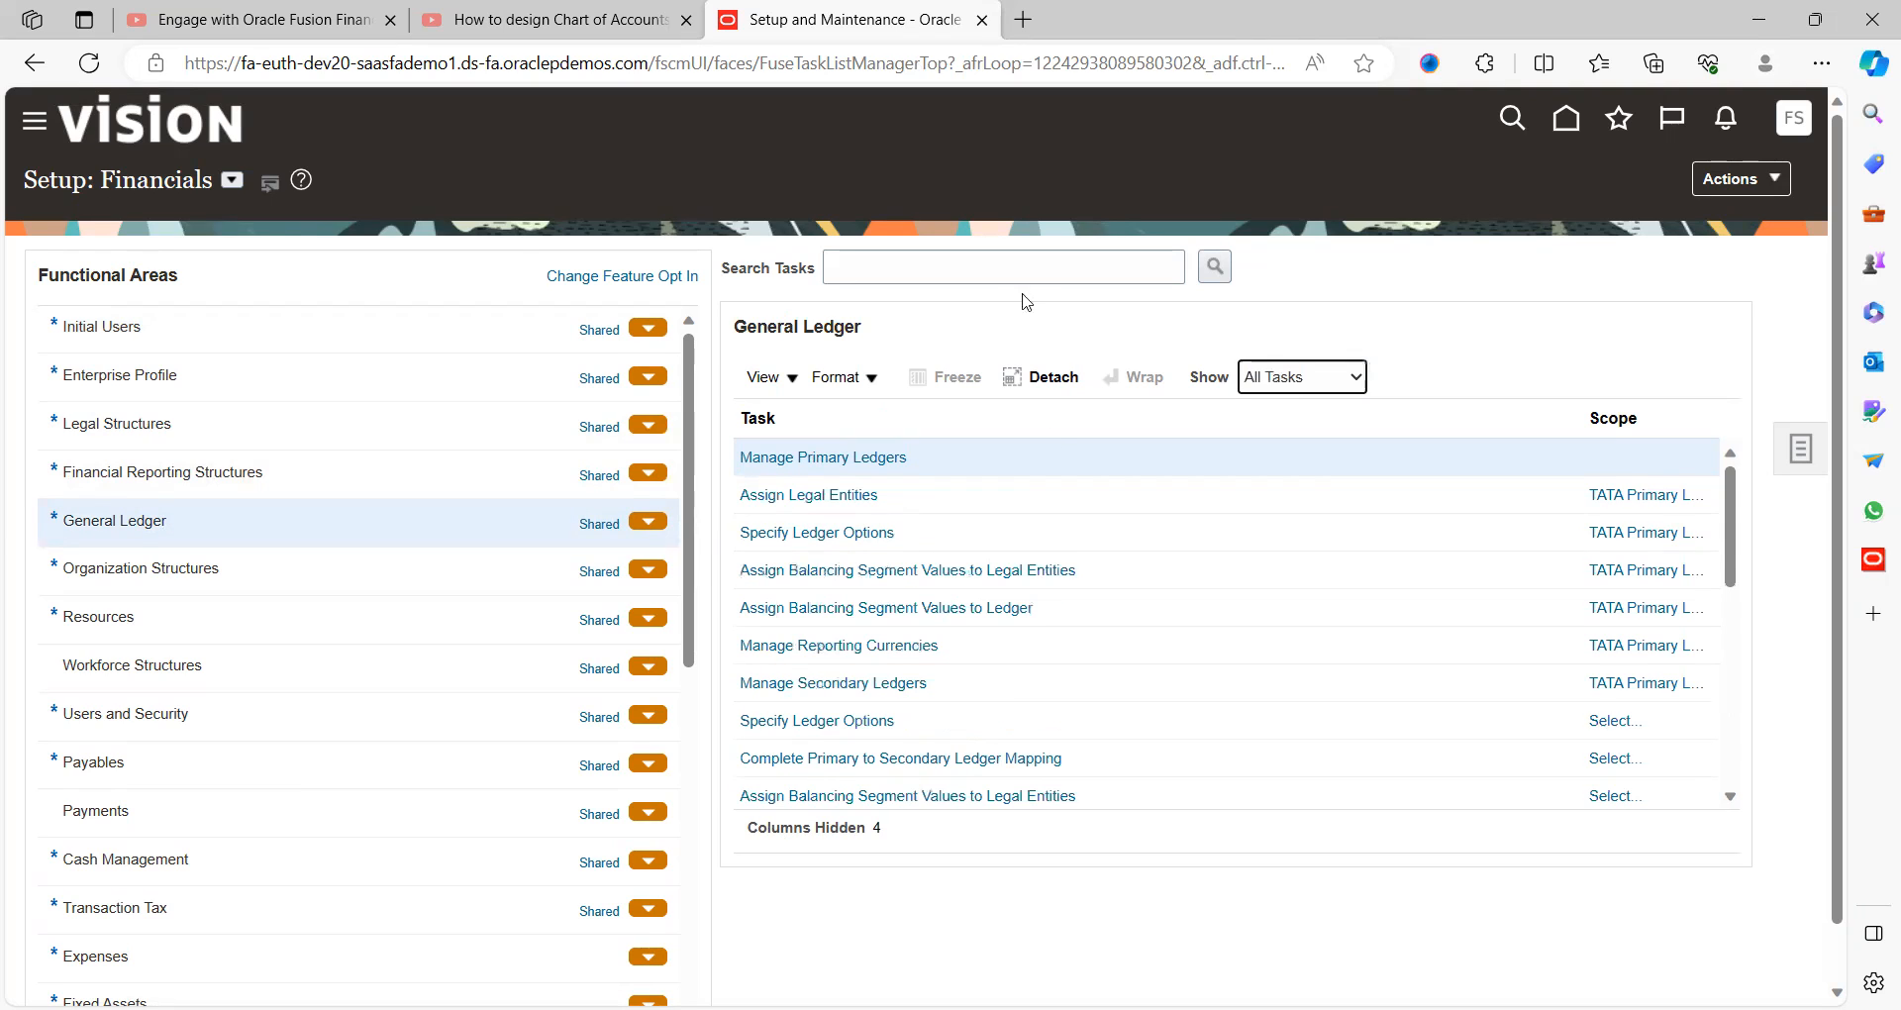
- Search the setup tasks for "chart of account" and open Manage Chart of Accounts Value Sets
left_click(911, 267)
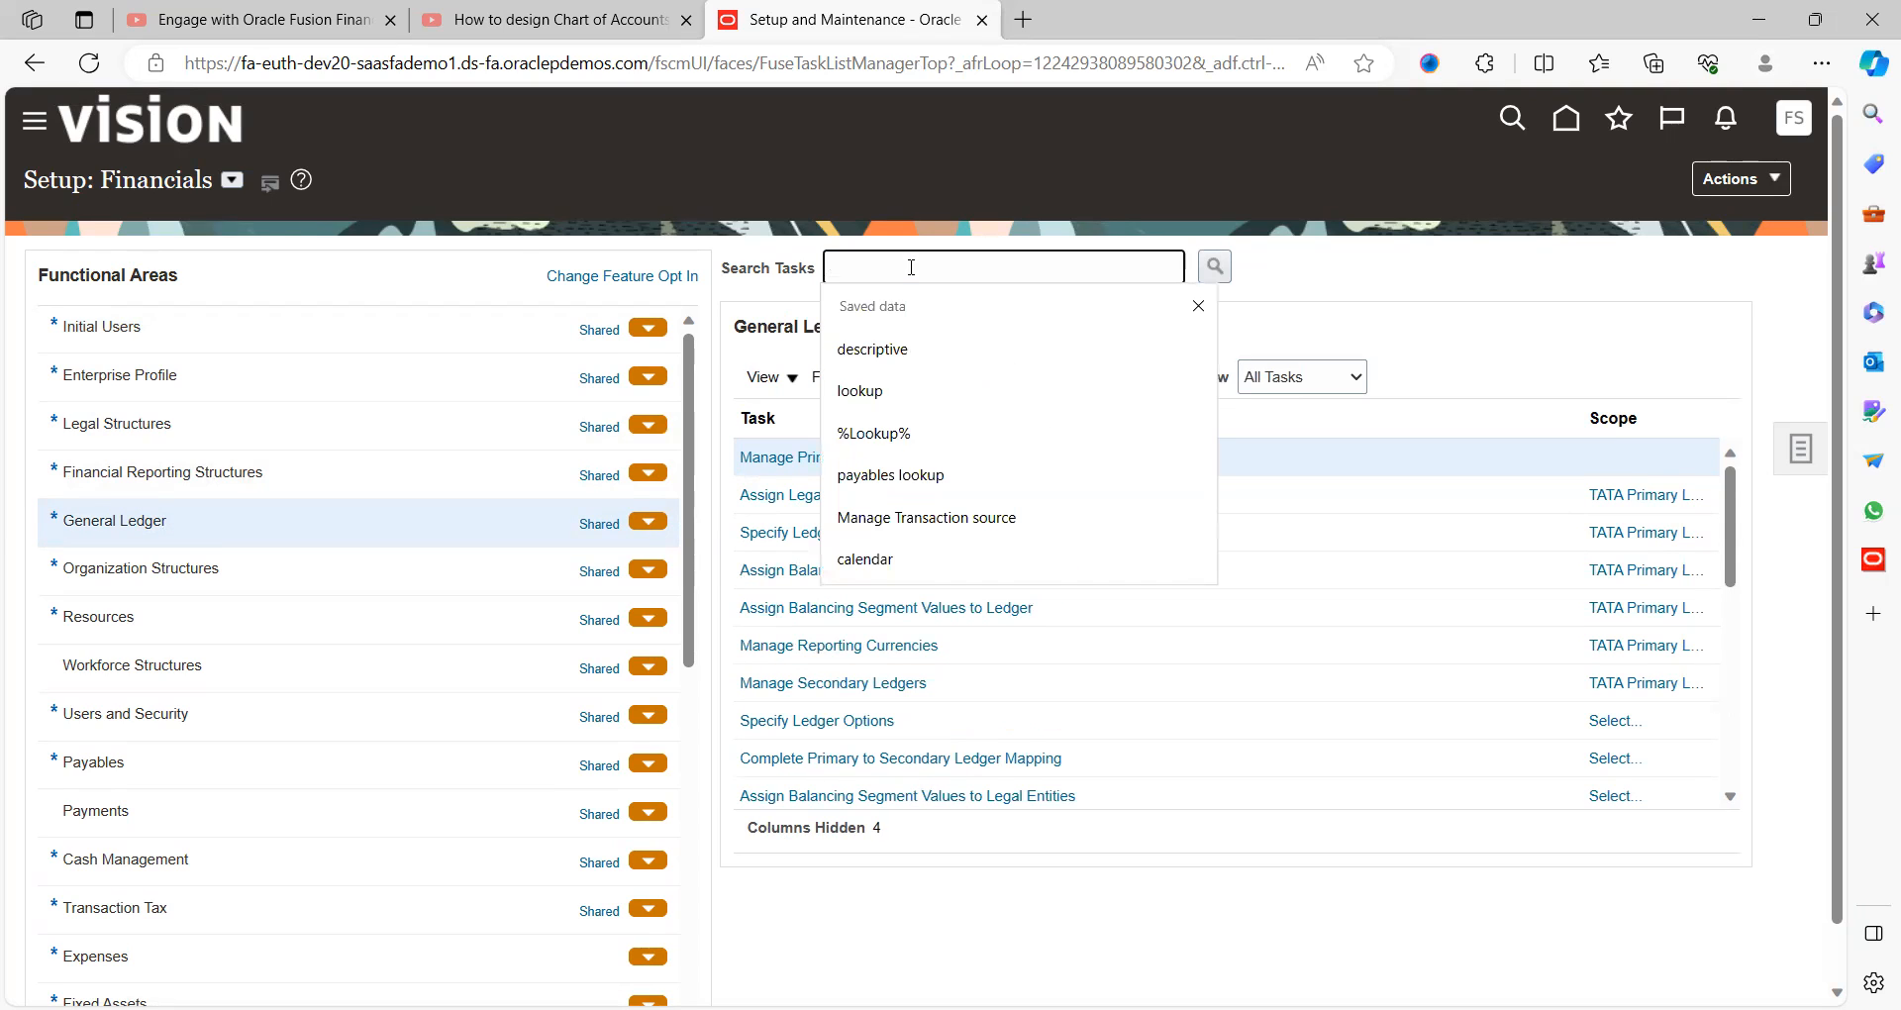
type("chart of")
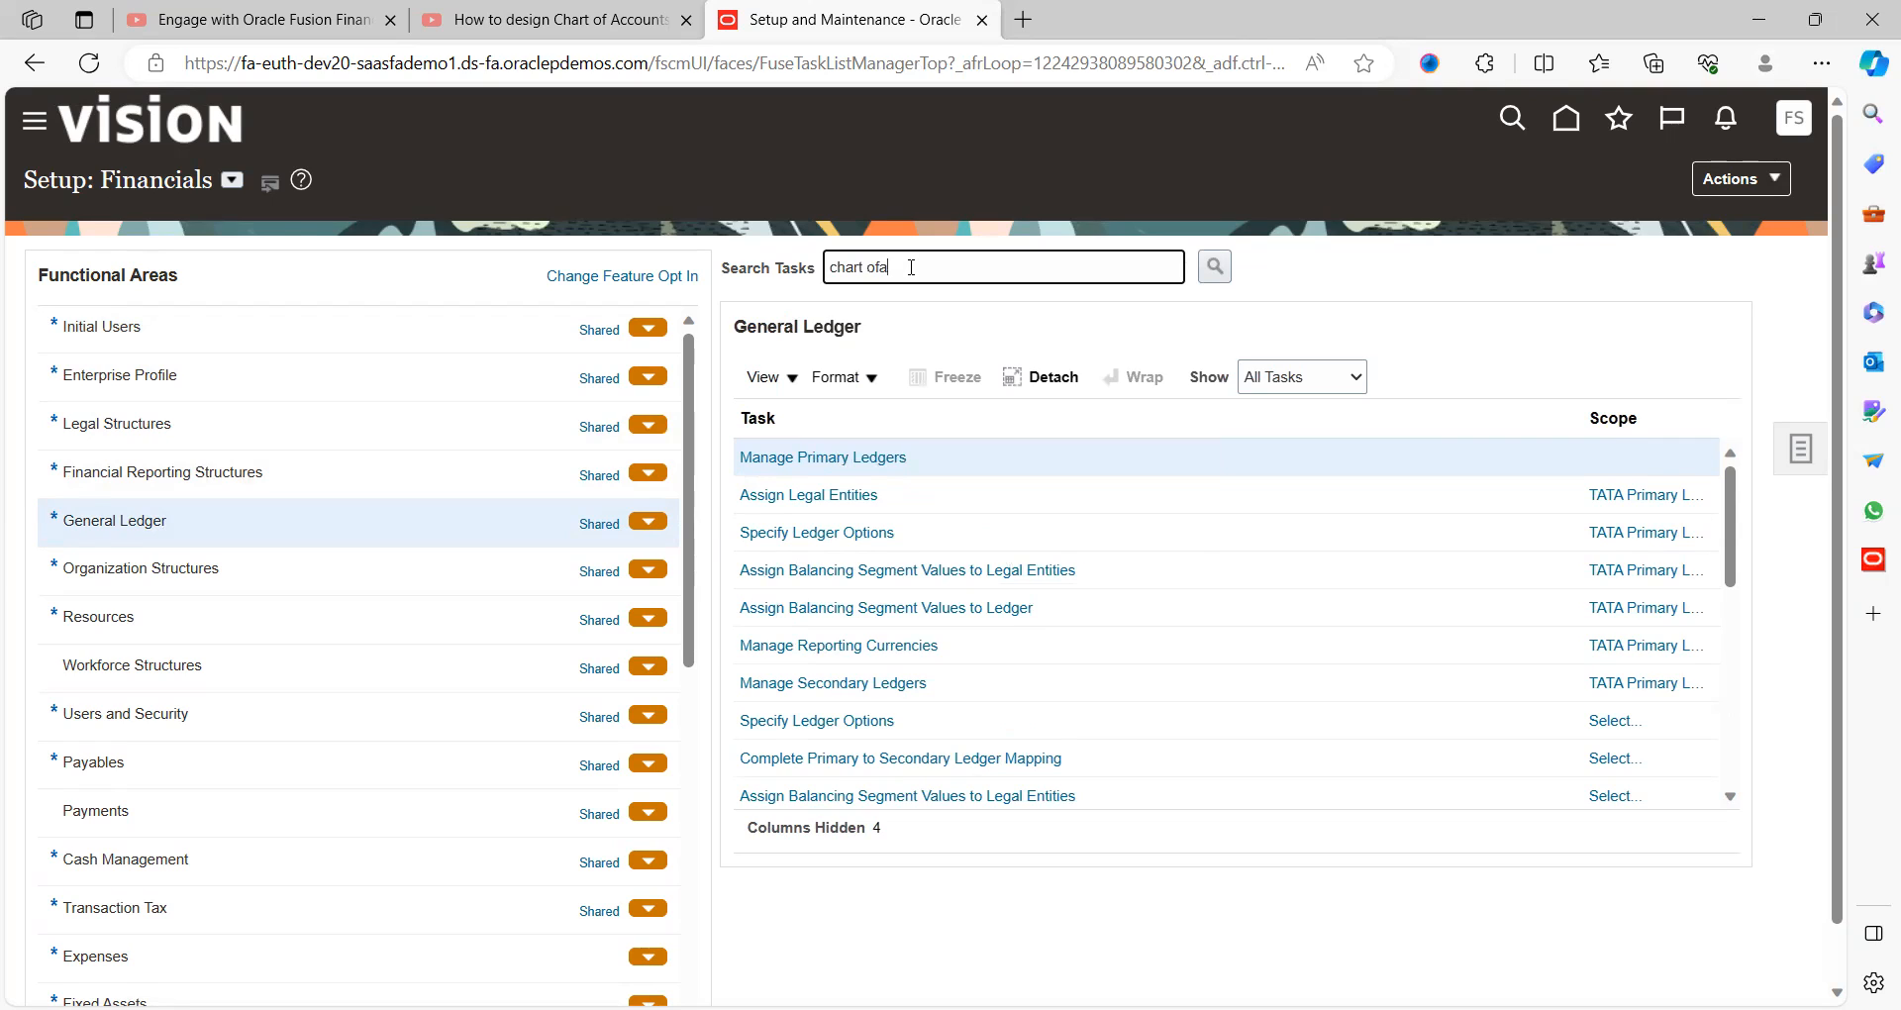
type(" account")
key("BackSpace")
key("BackSpace")
key("BackSpace")
type("unt")
key("Return")
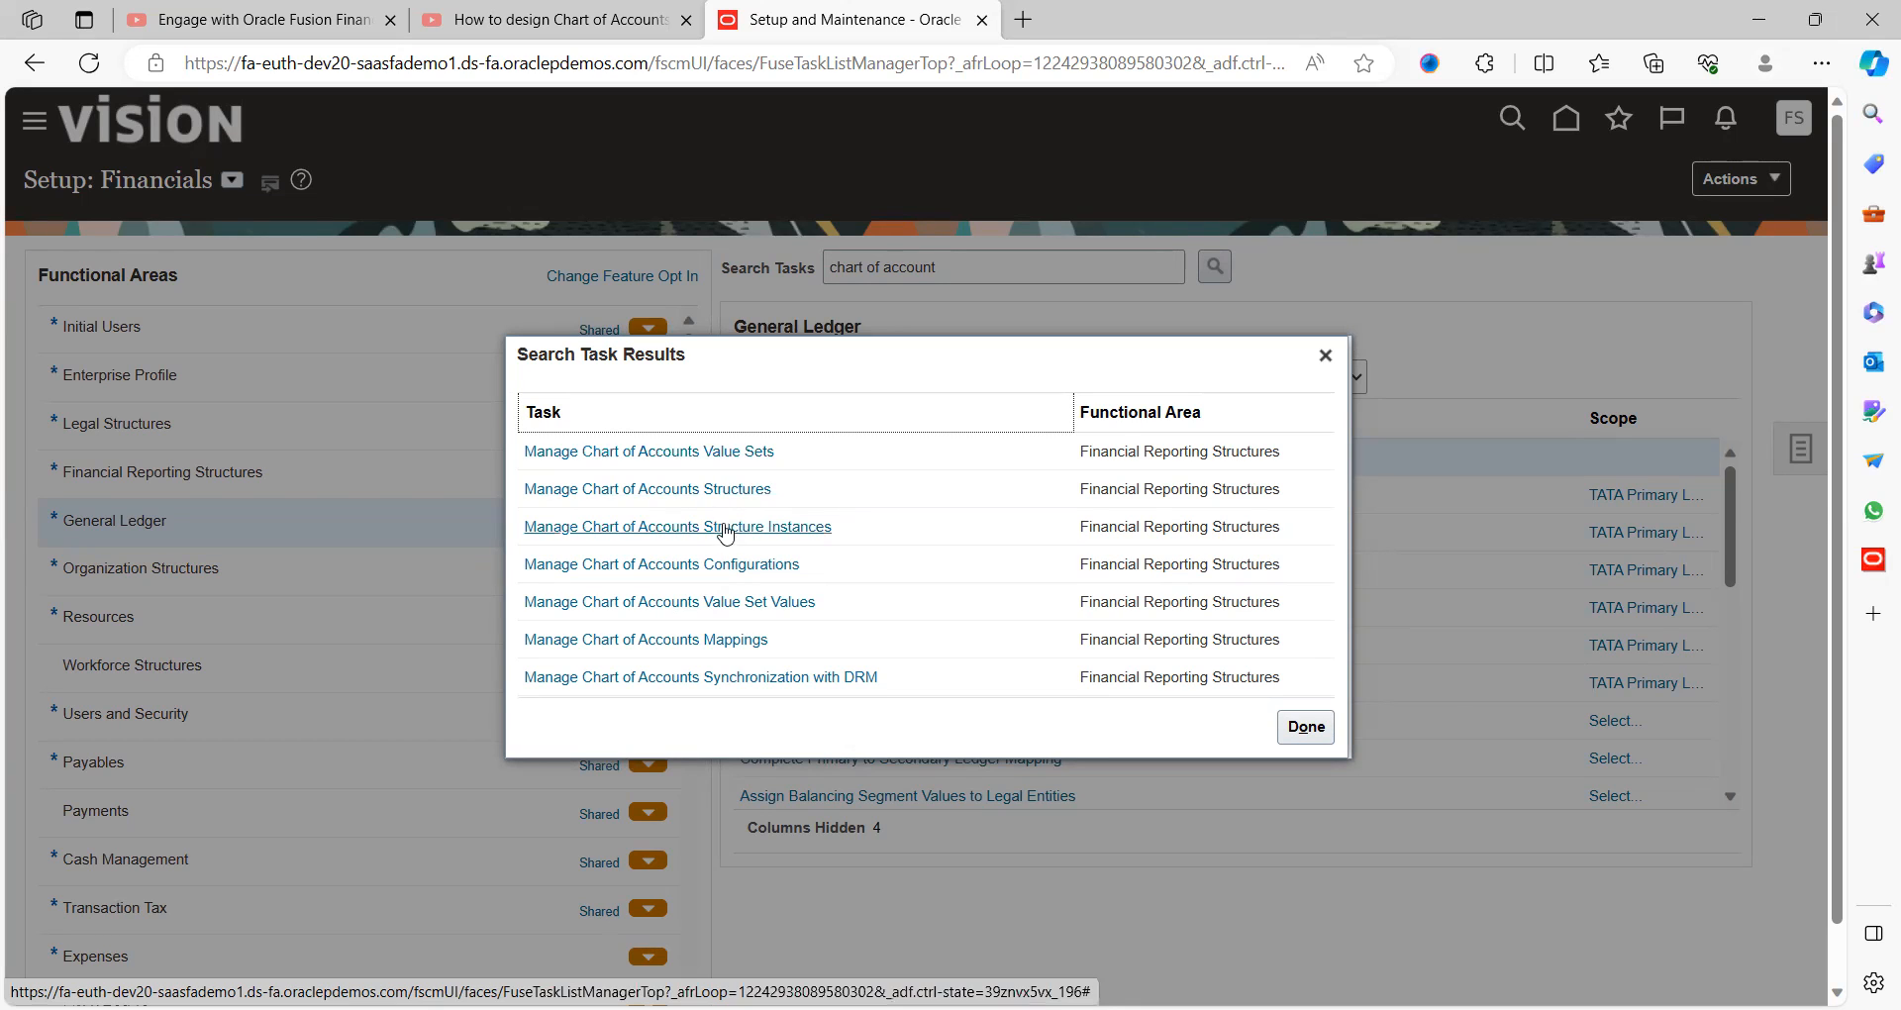
left_click(684, 452)
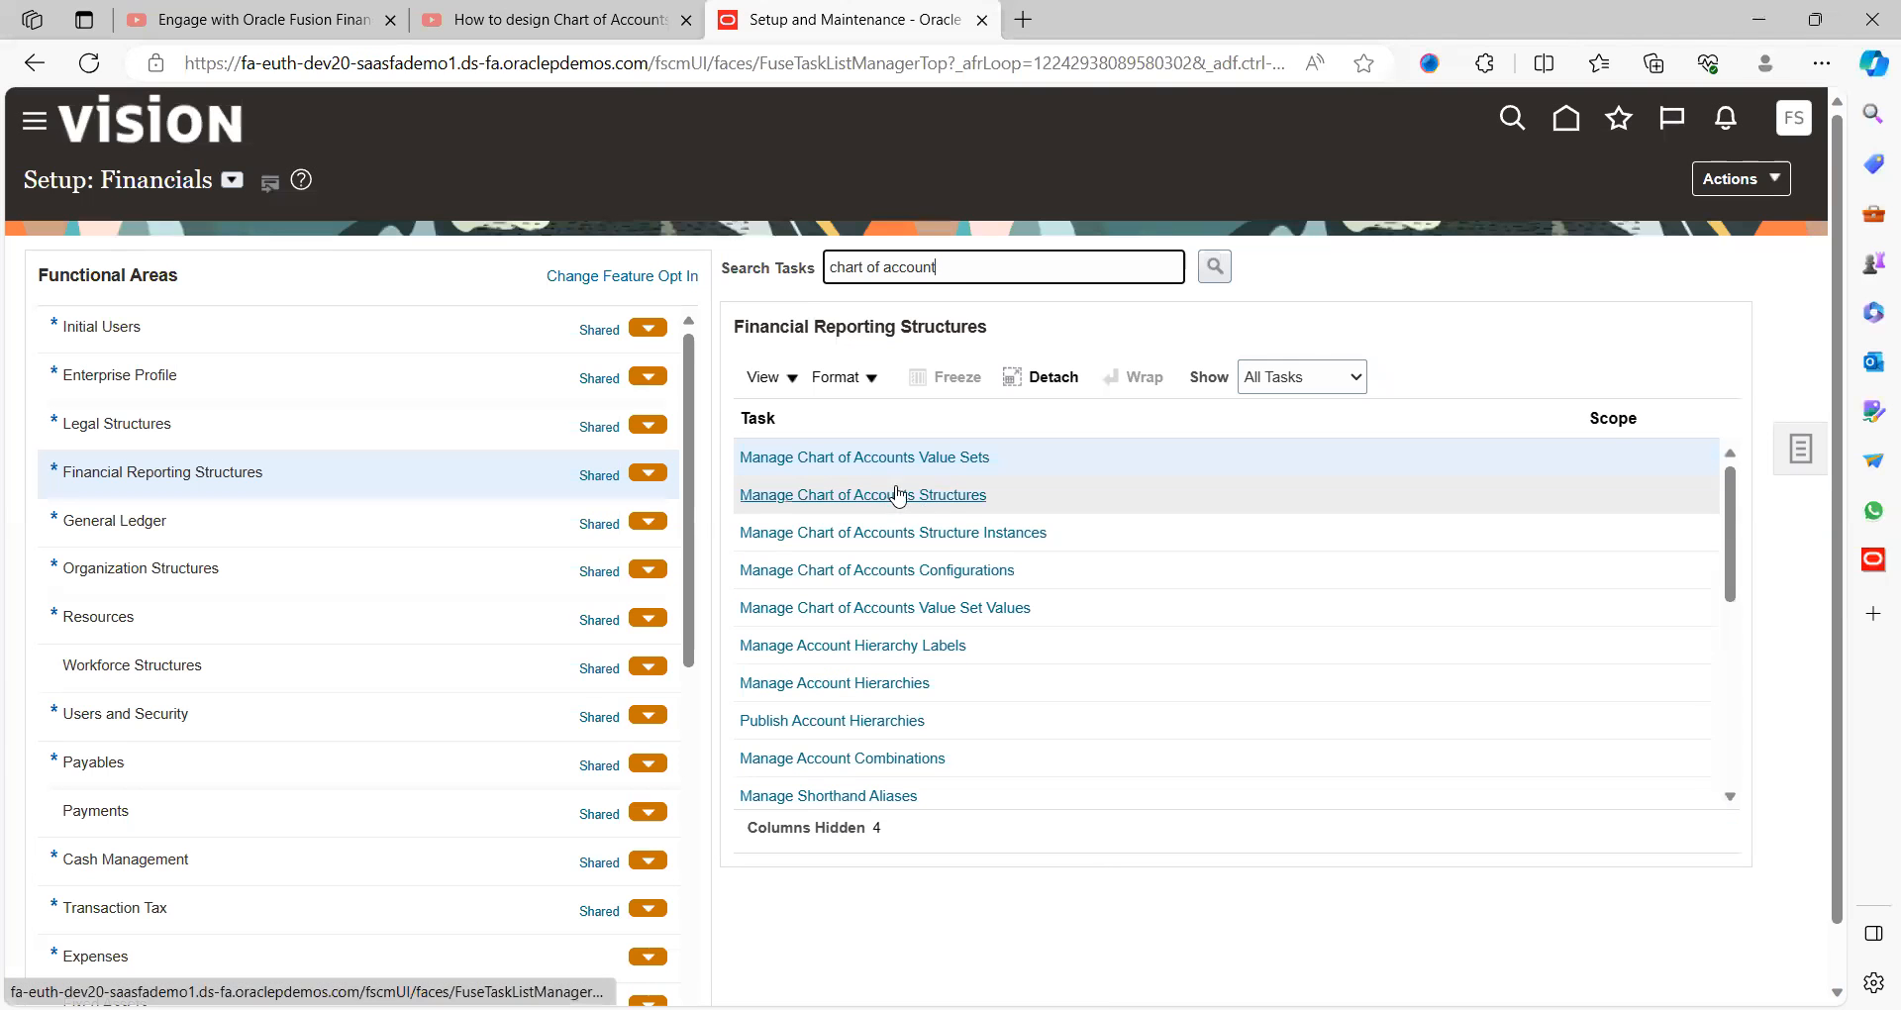
left_click(939, 459)
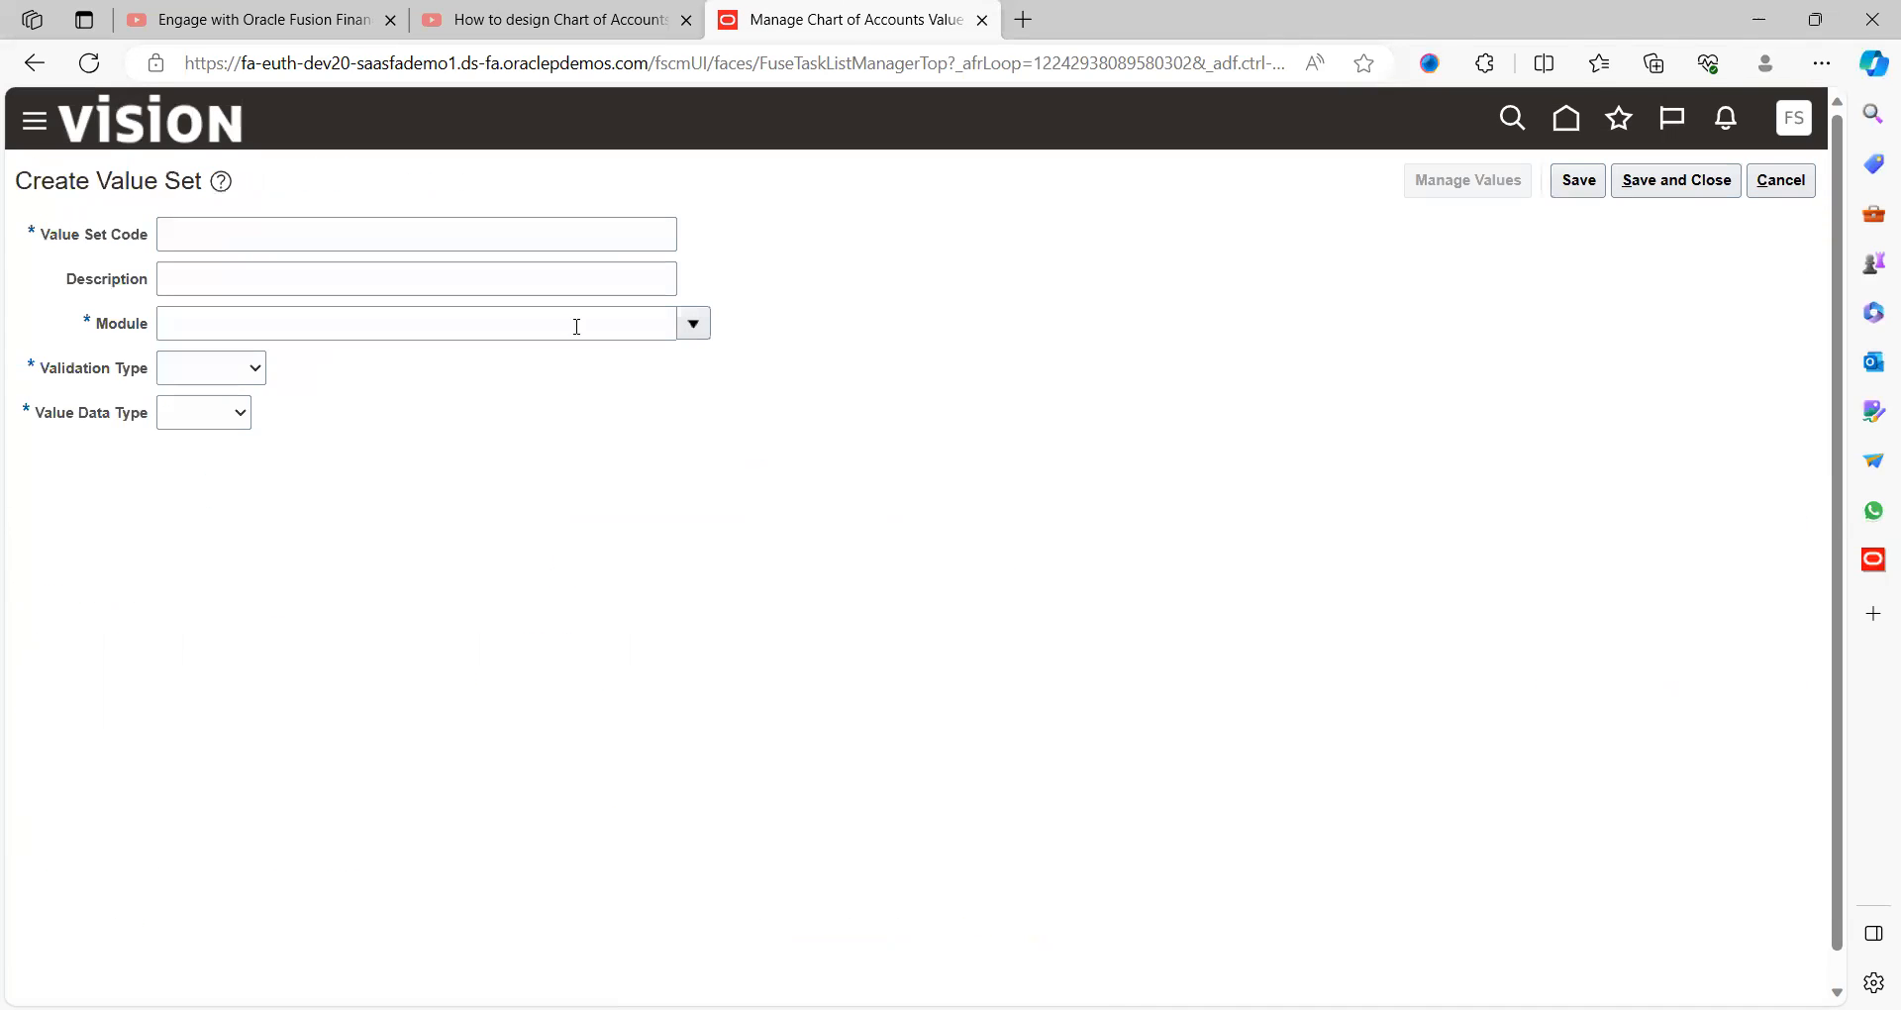
- Start a new value set with RRR_Company as both its code and description
left_click(220, 226)
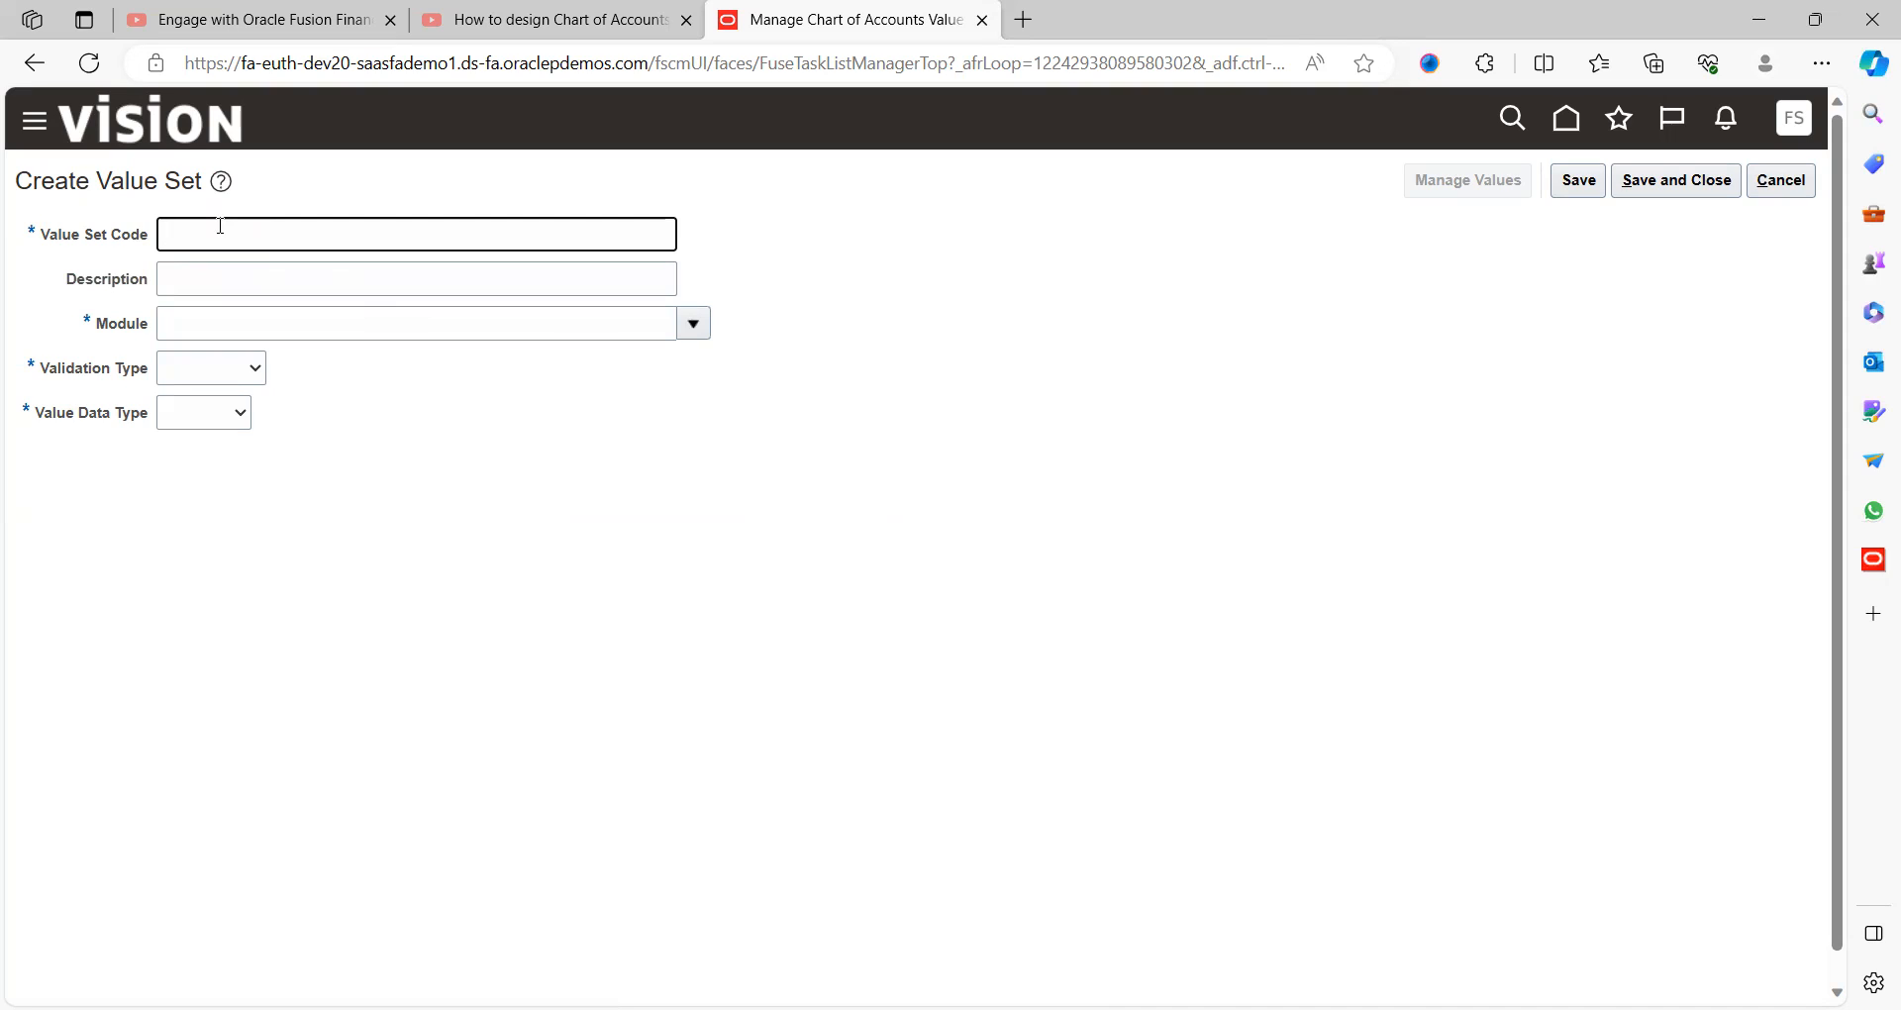
type("RRR_Company")
key("Tab")
key("shift+Tab")
key("ctrl+c")
key("Tab")
key("ctrl+v")
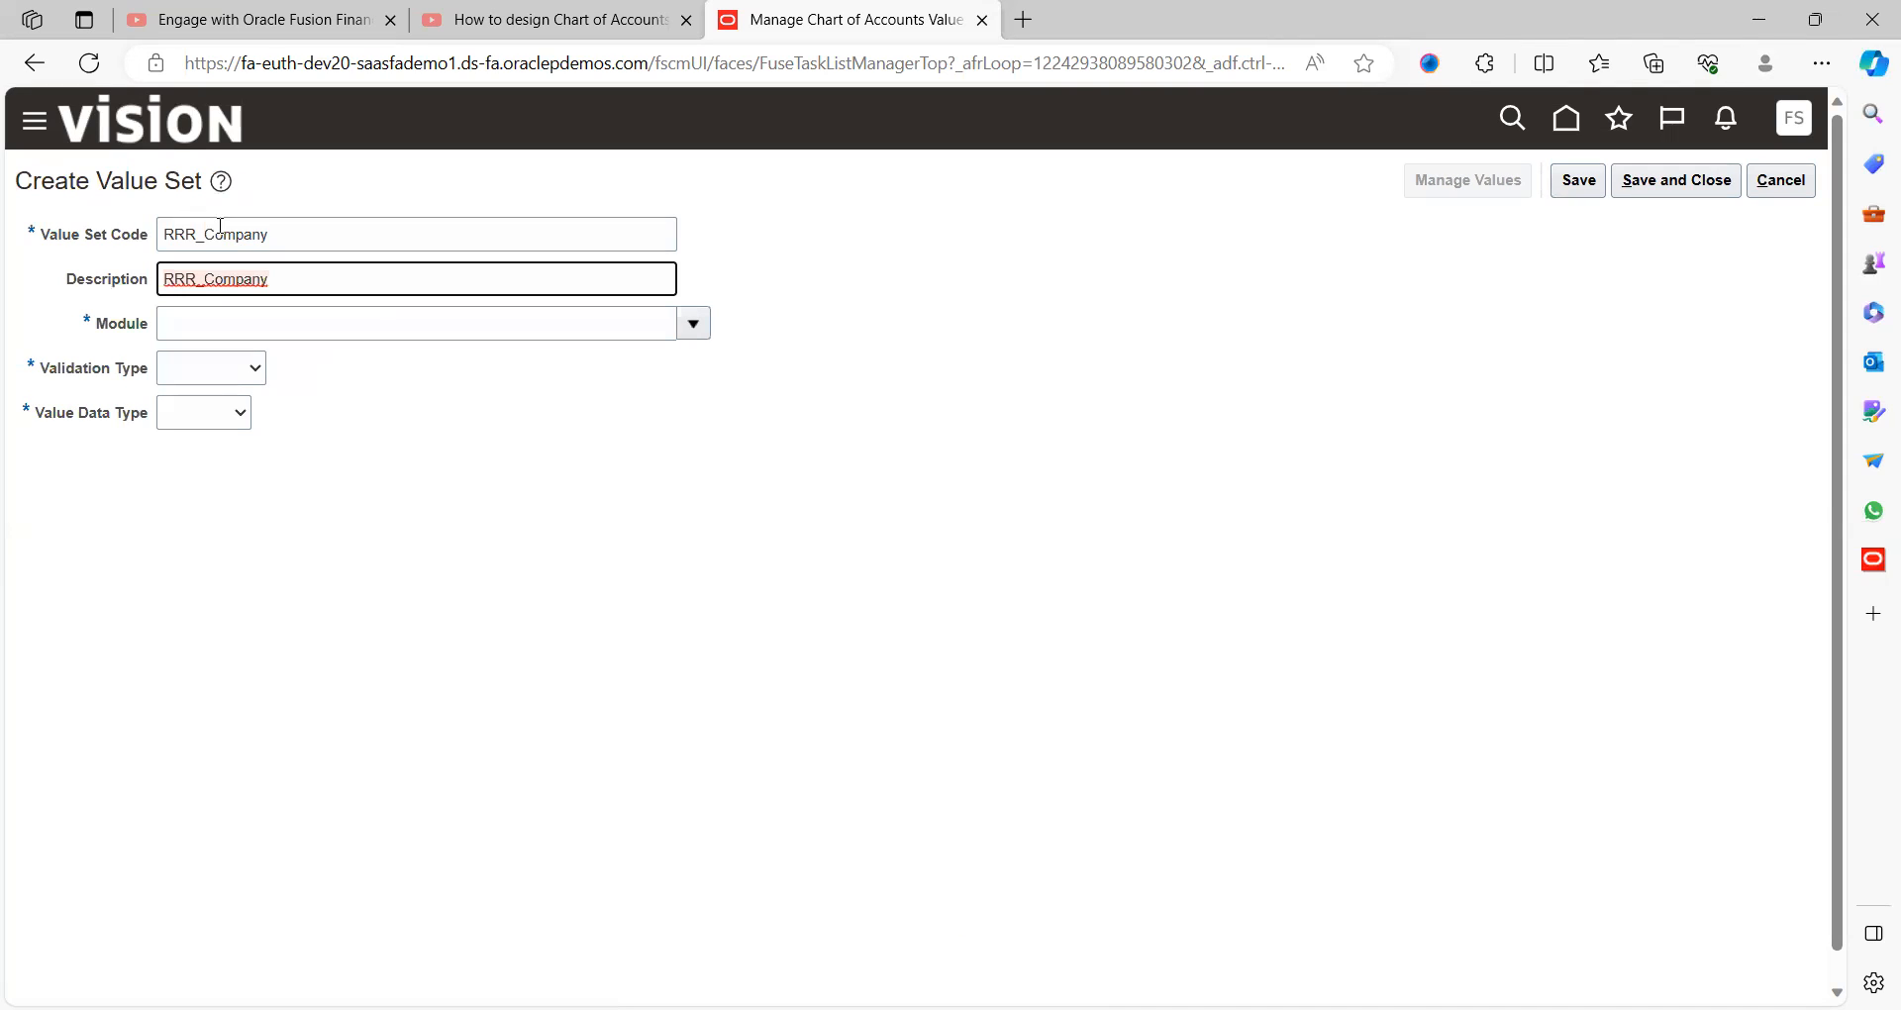
- Set the RRR_Company value set's module to General Ledger, validation type to Independent and value data type to Character
key("Tab")
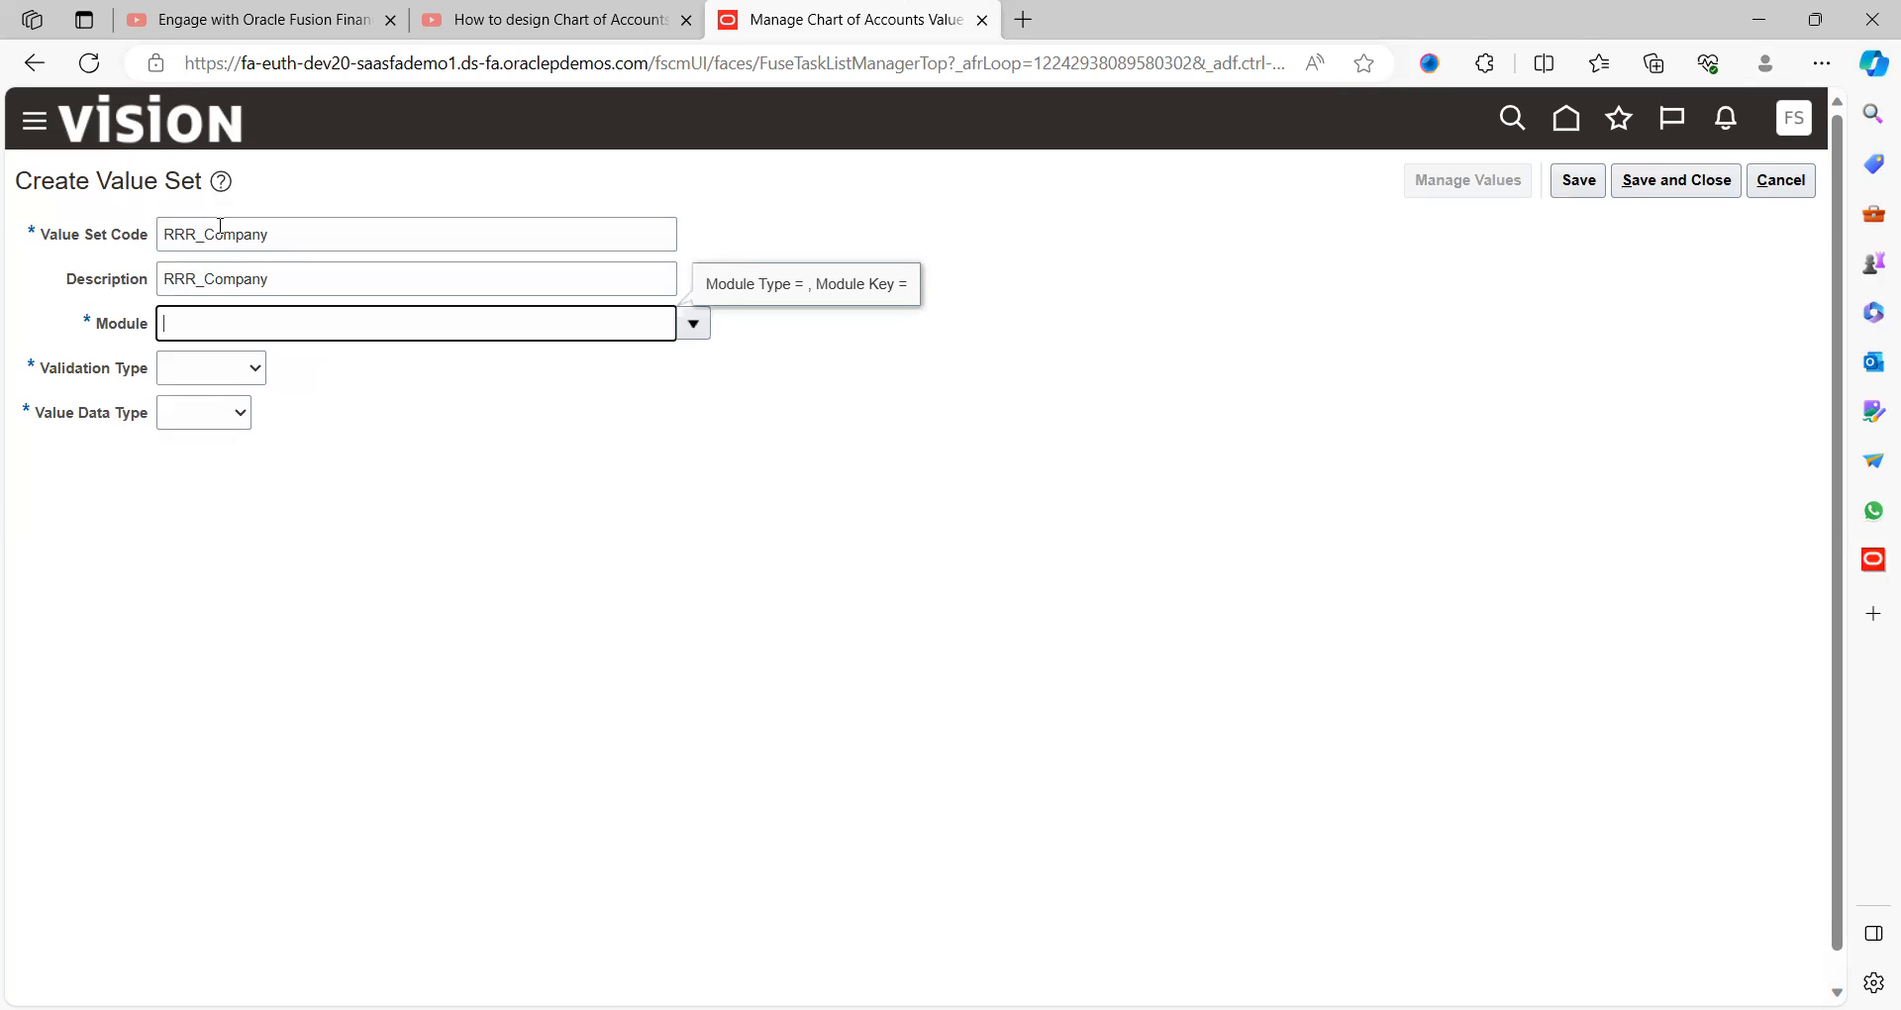
type("General ledger")
key("Tab")
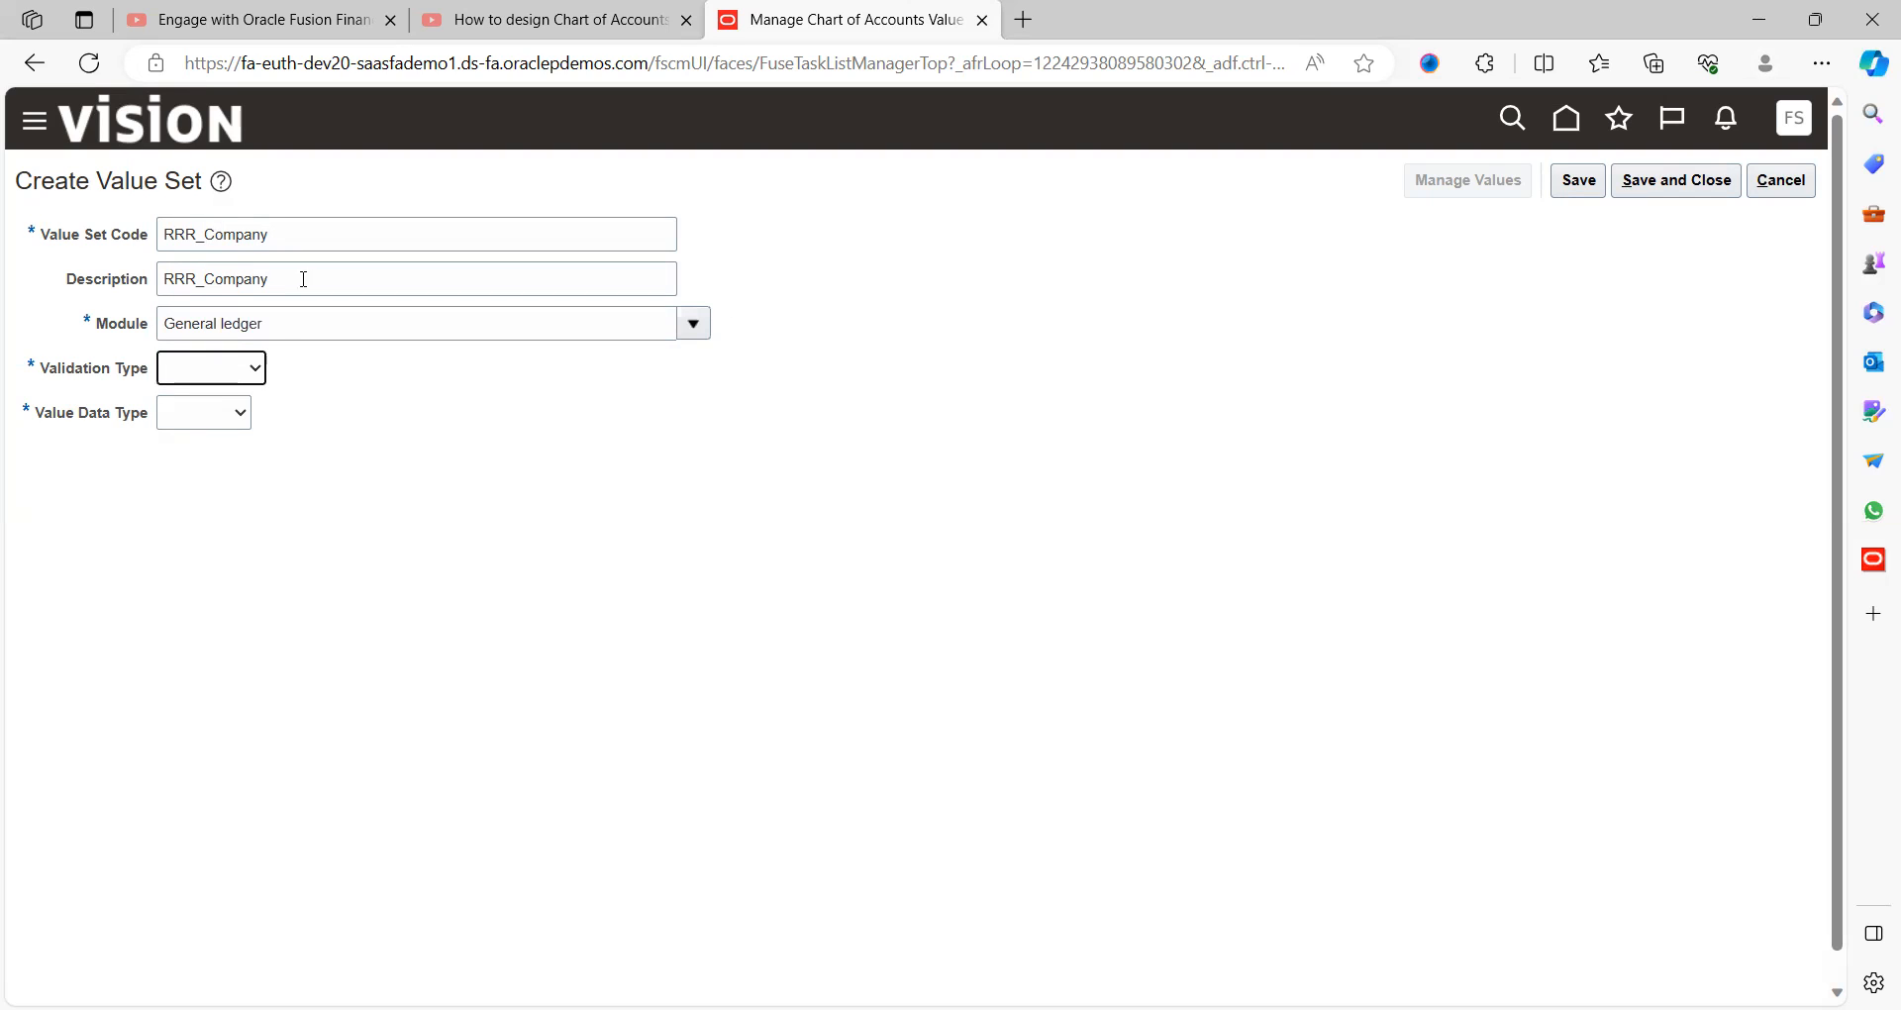
left_click(216, 382)
left_click(222, 395)
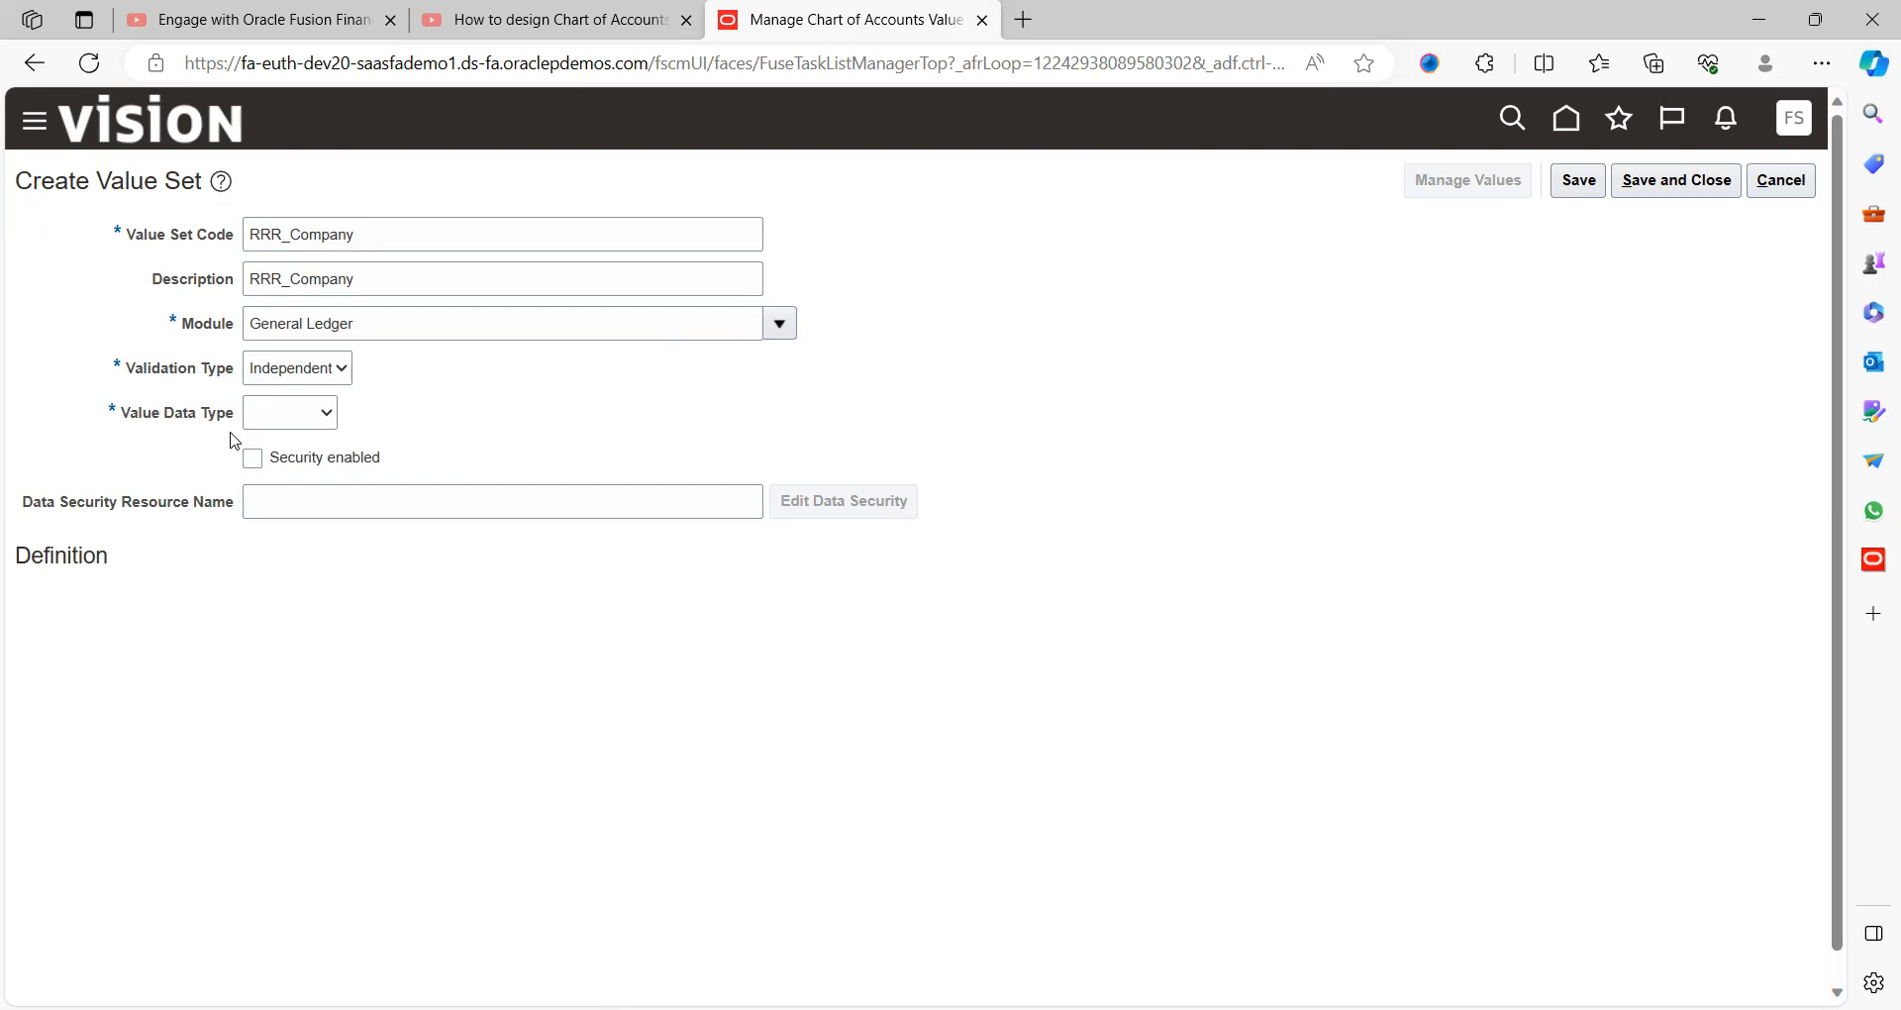
left_click(347, 475)
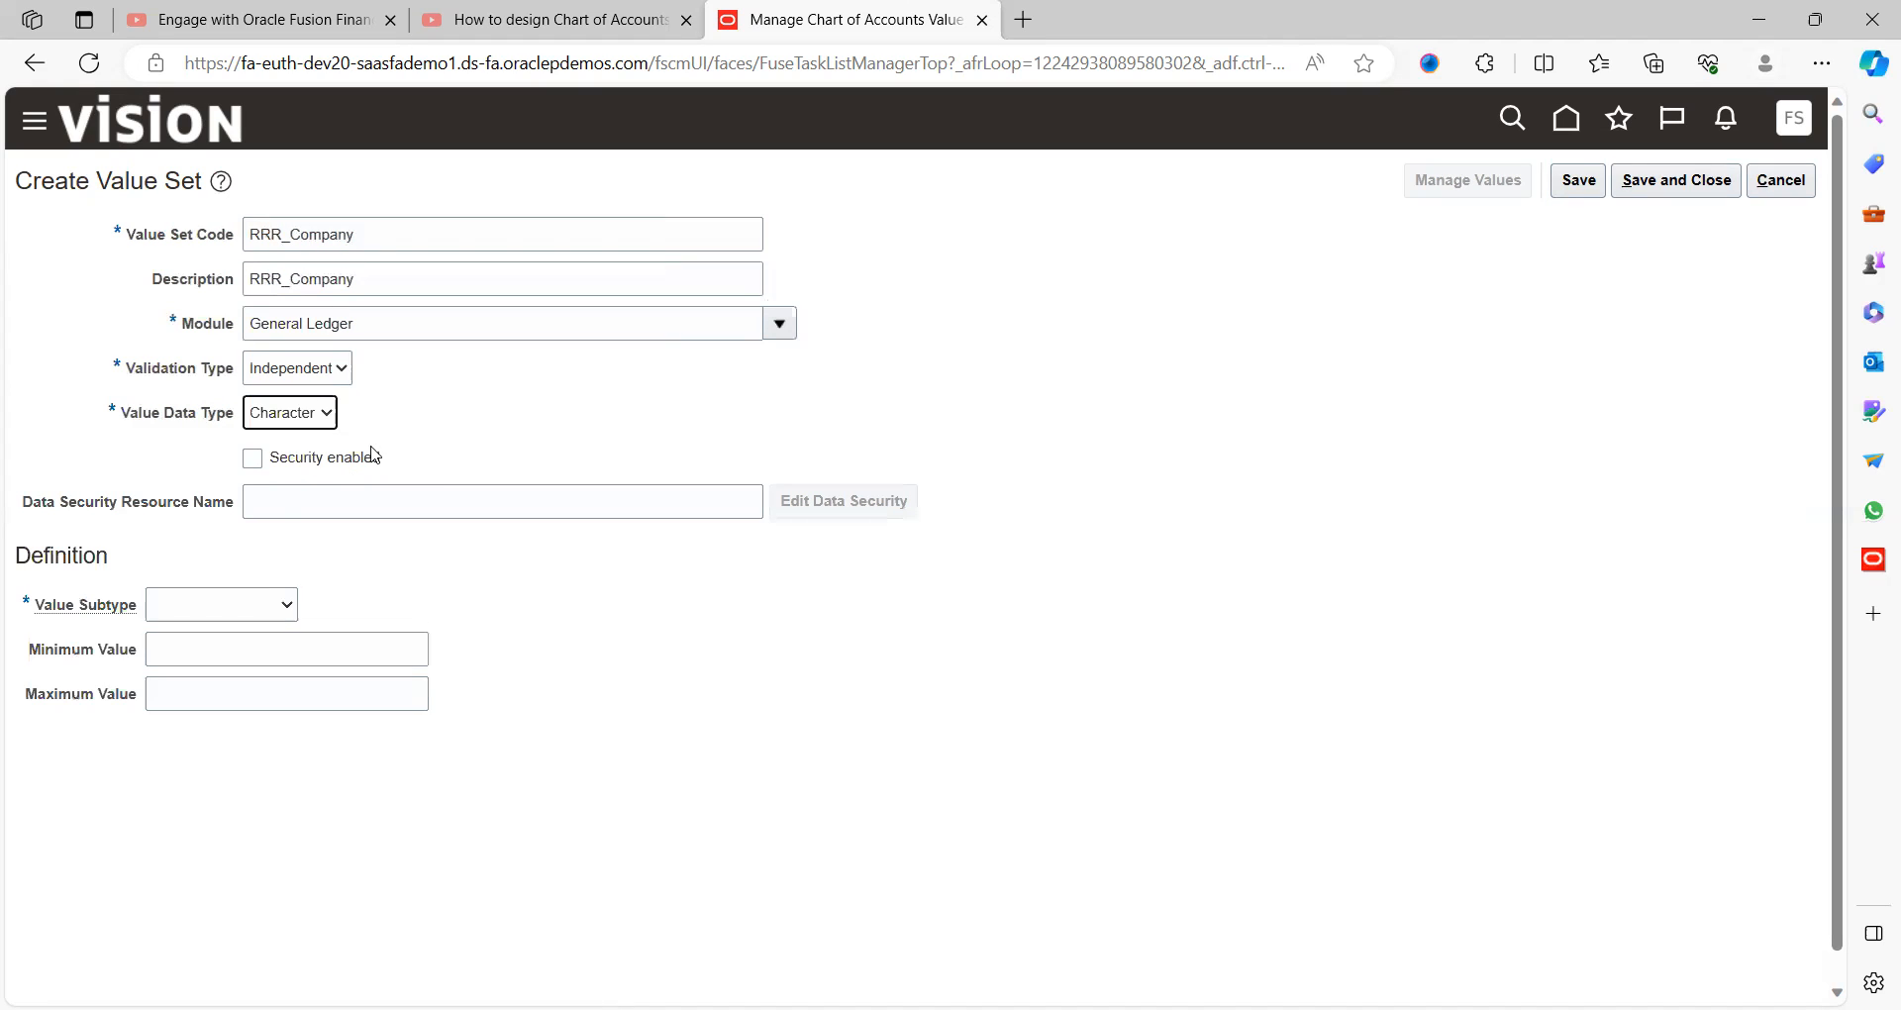
- Define the RRR_Company value subtype as Text with a maximum length of 5, and save and close the value set
left_click(216, 617)
left_click(178, 655)
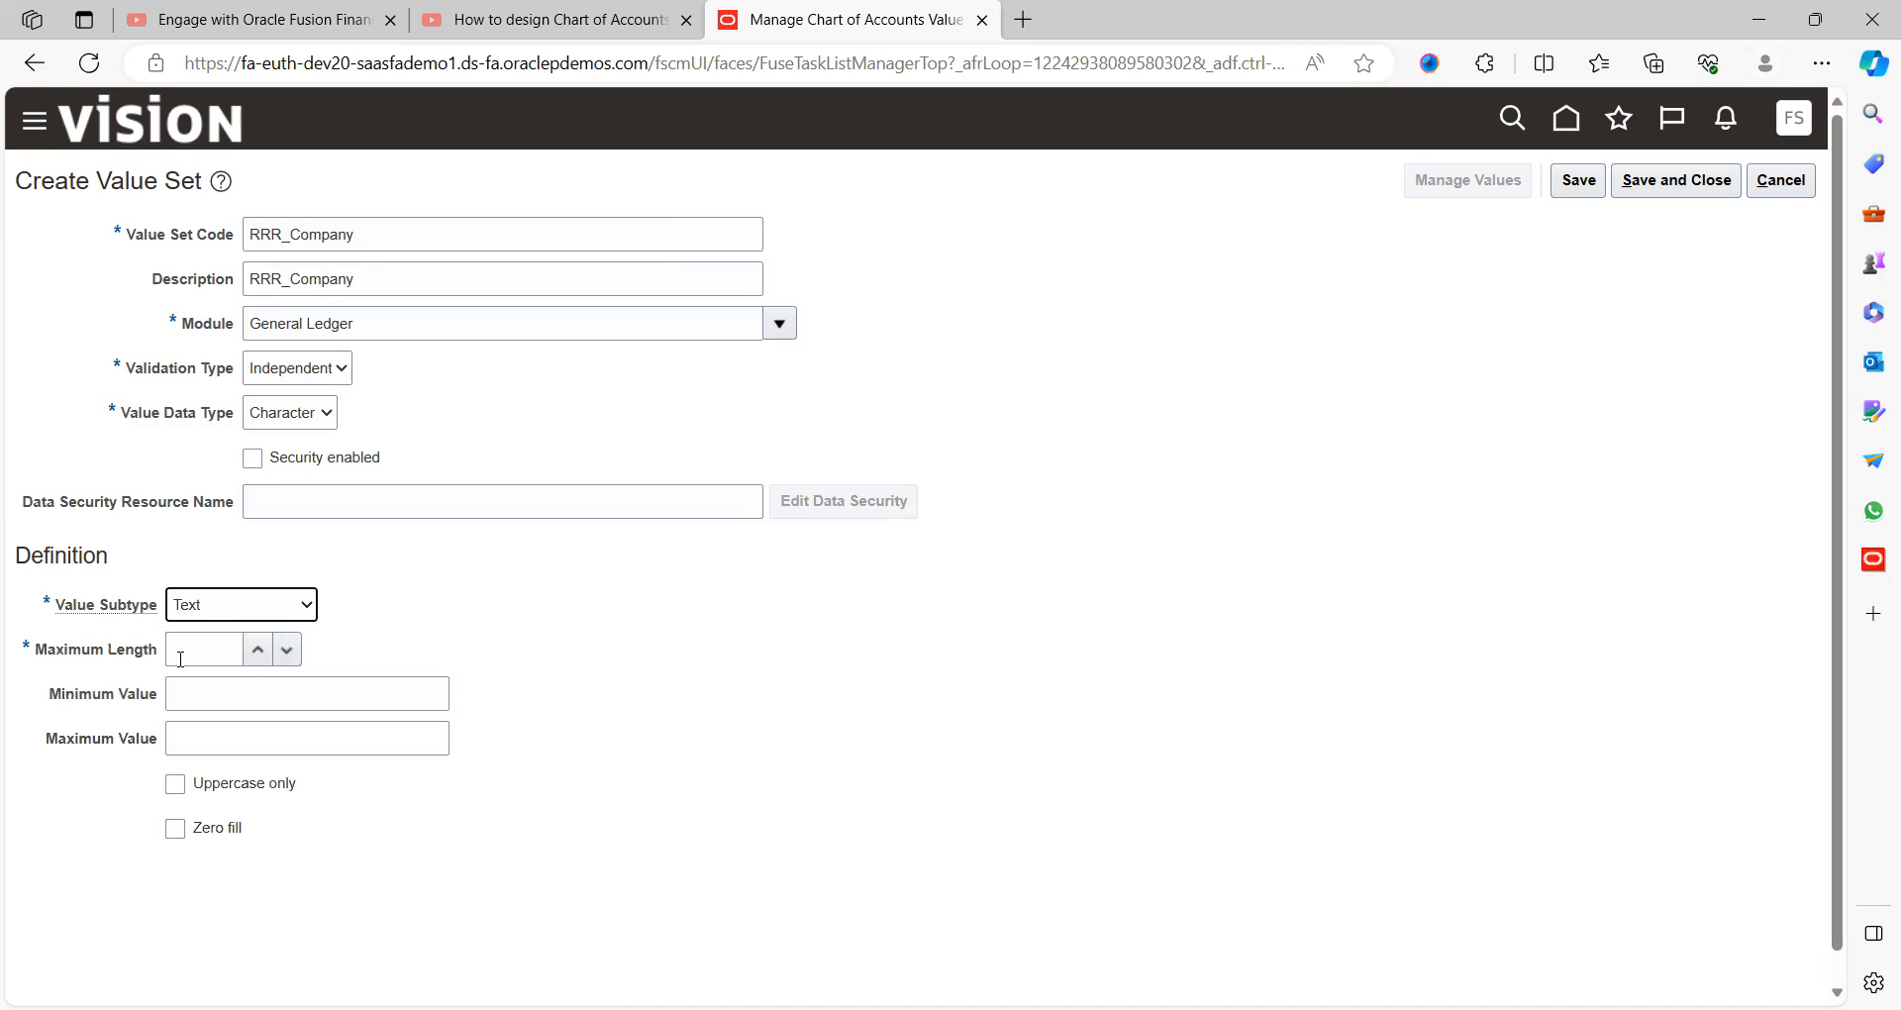
left_click(263, 654)
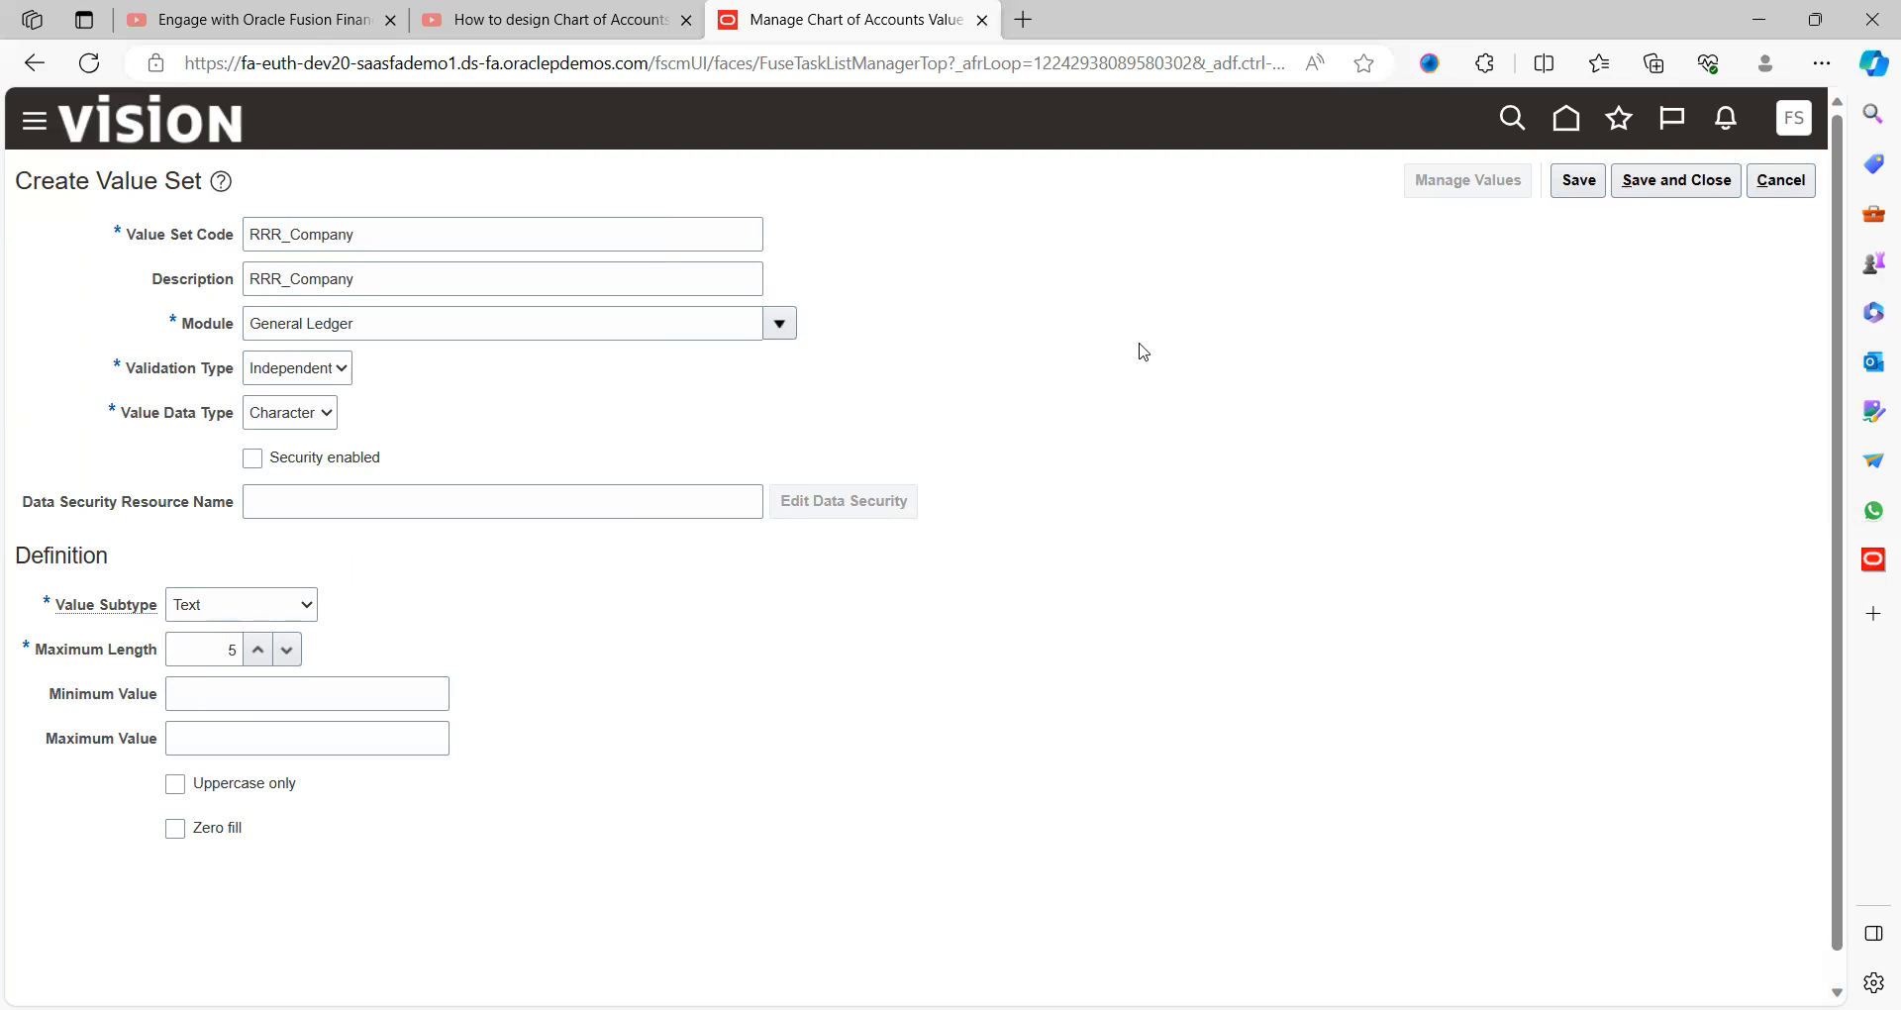
left_click(1575, 184)
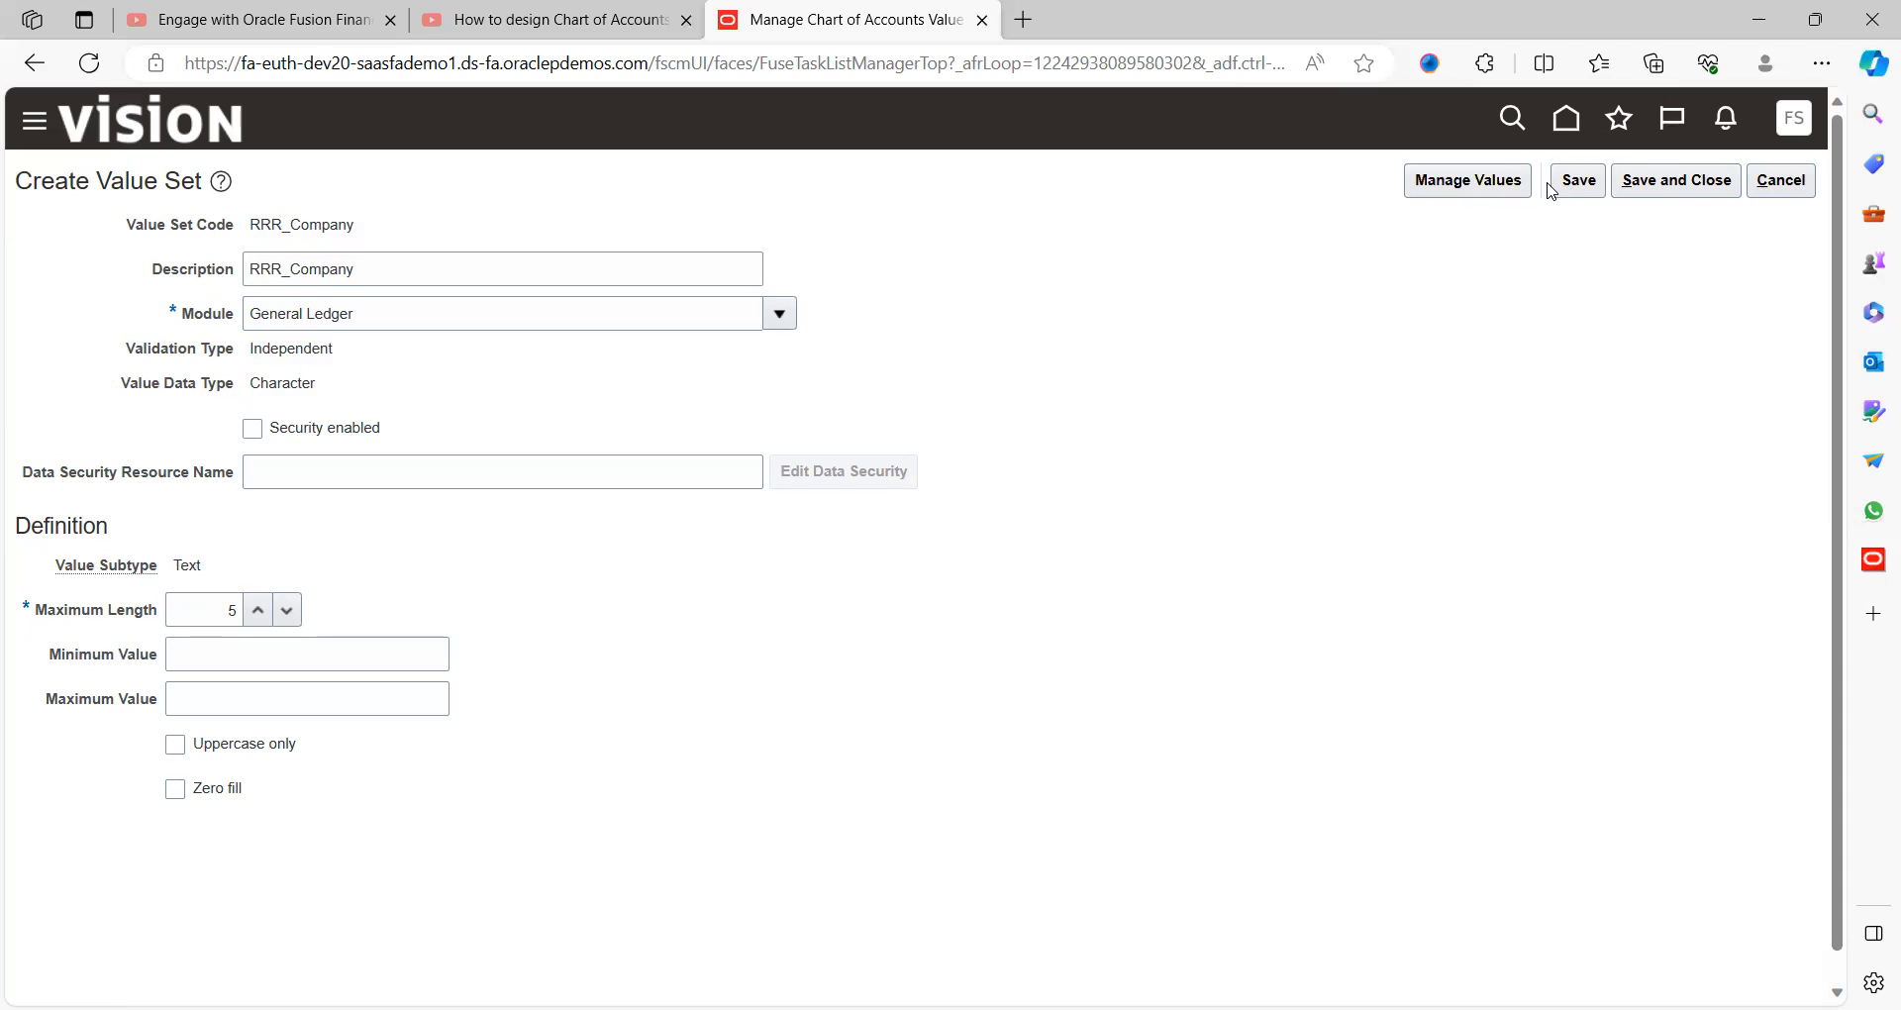
left_click(1678, 184)
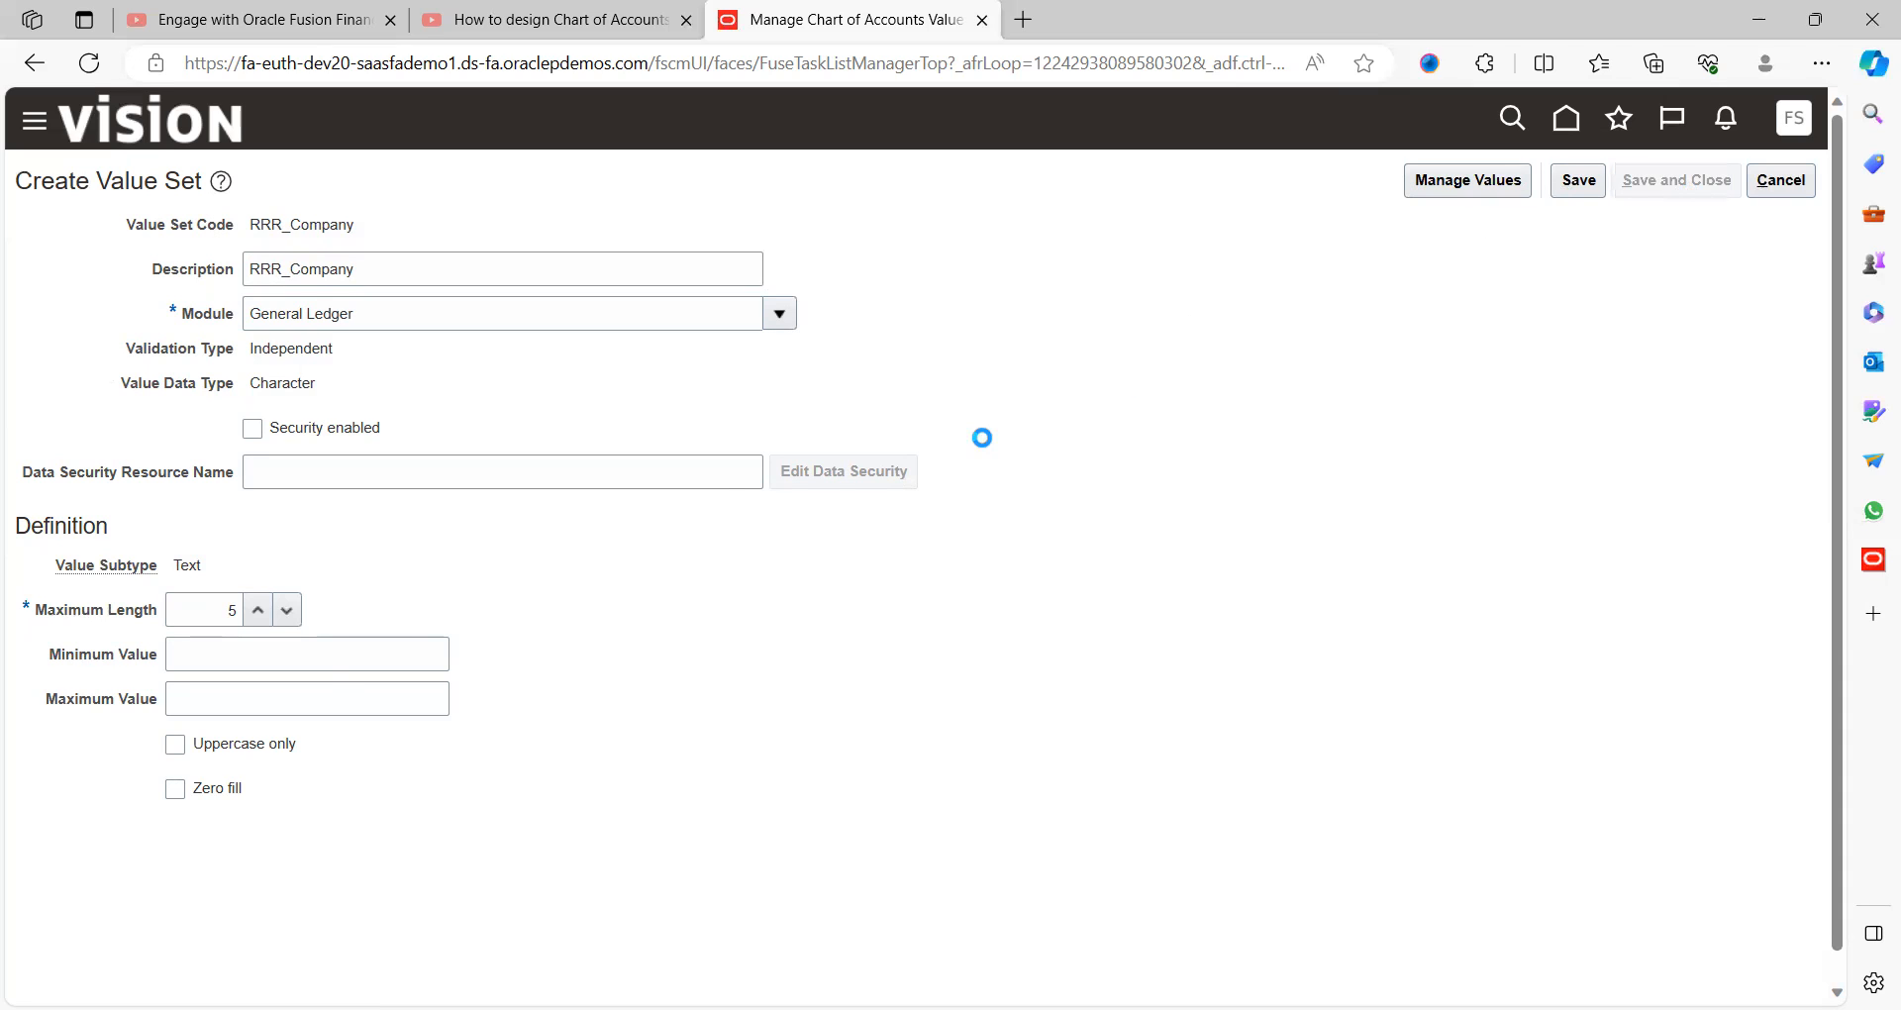
- Create another value set with RRR_Account as both its code and description
left_click(293, 650)
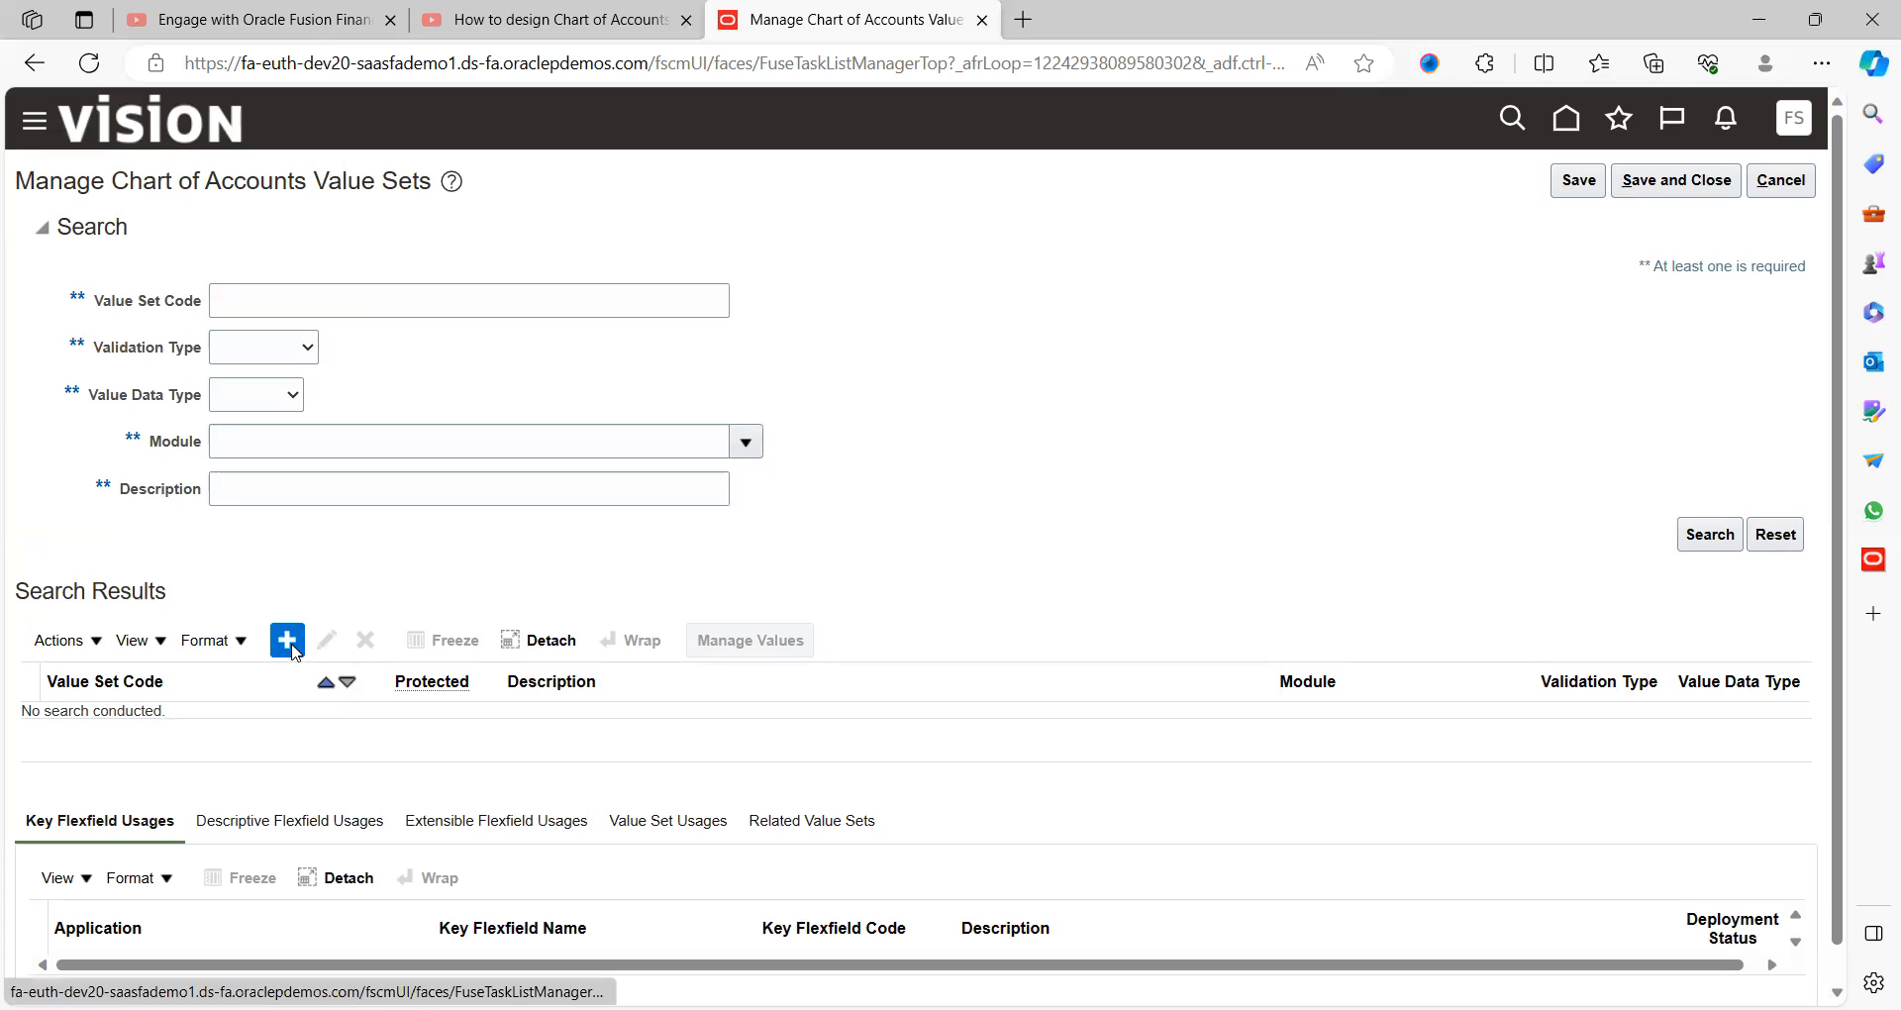
left_click(252, 247)
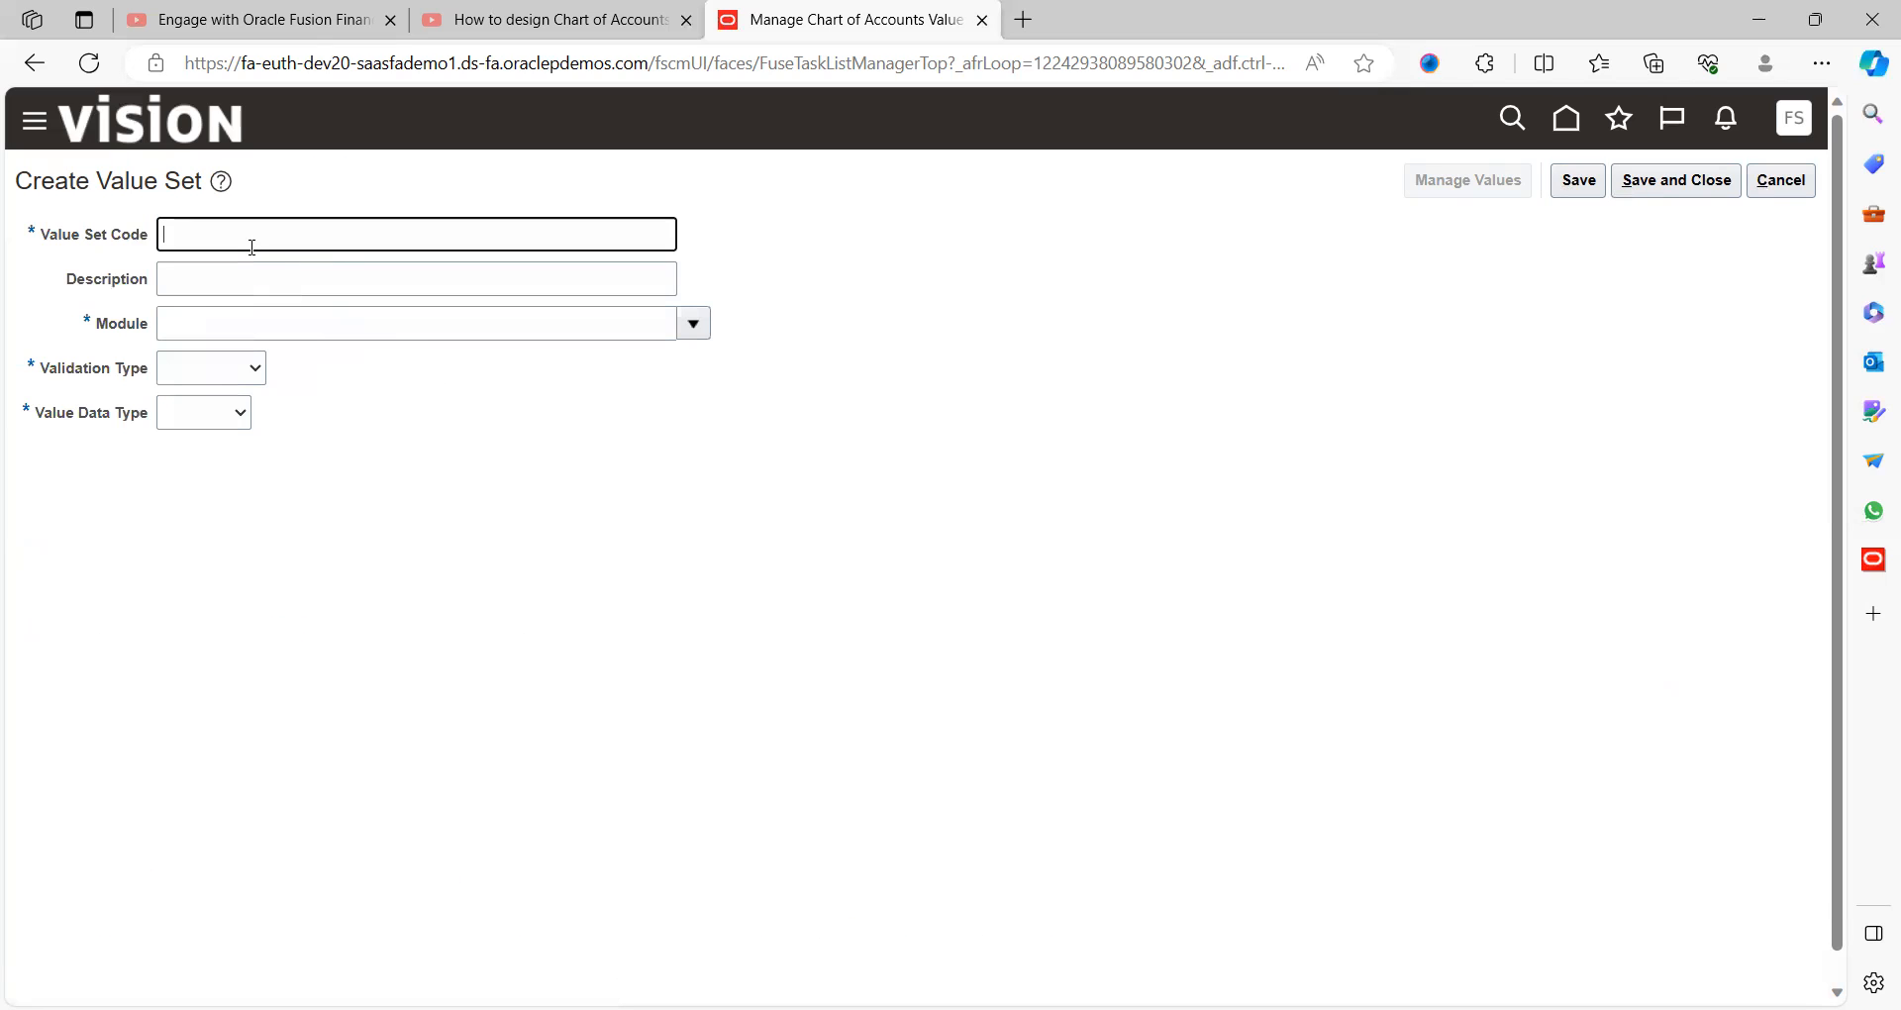
type("RRR_Account")
key("Tab")
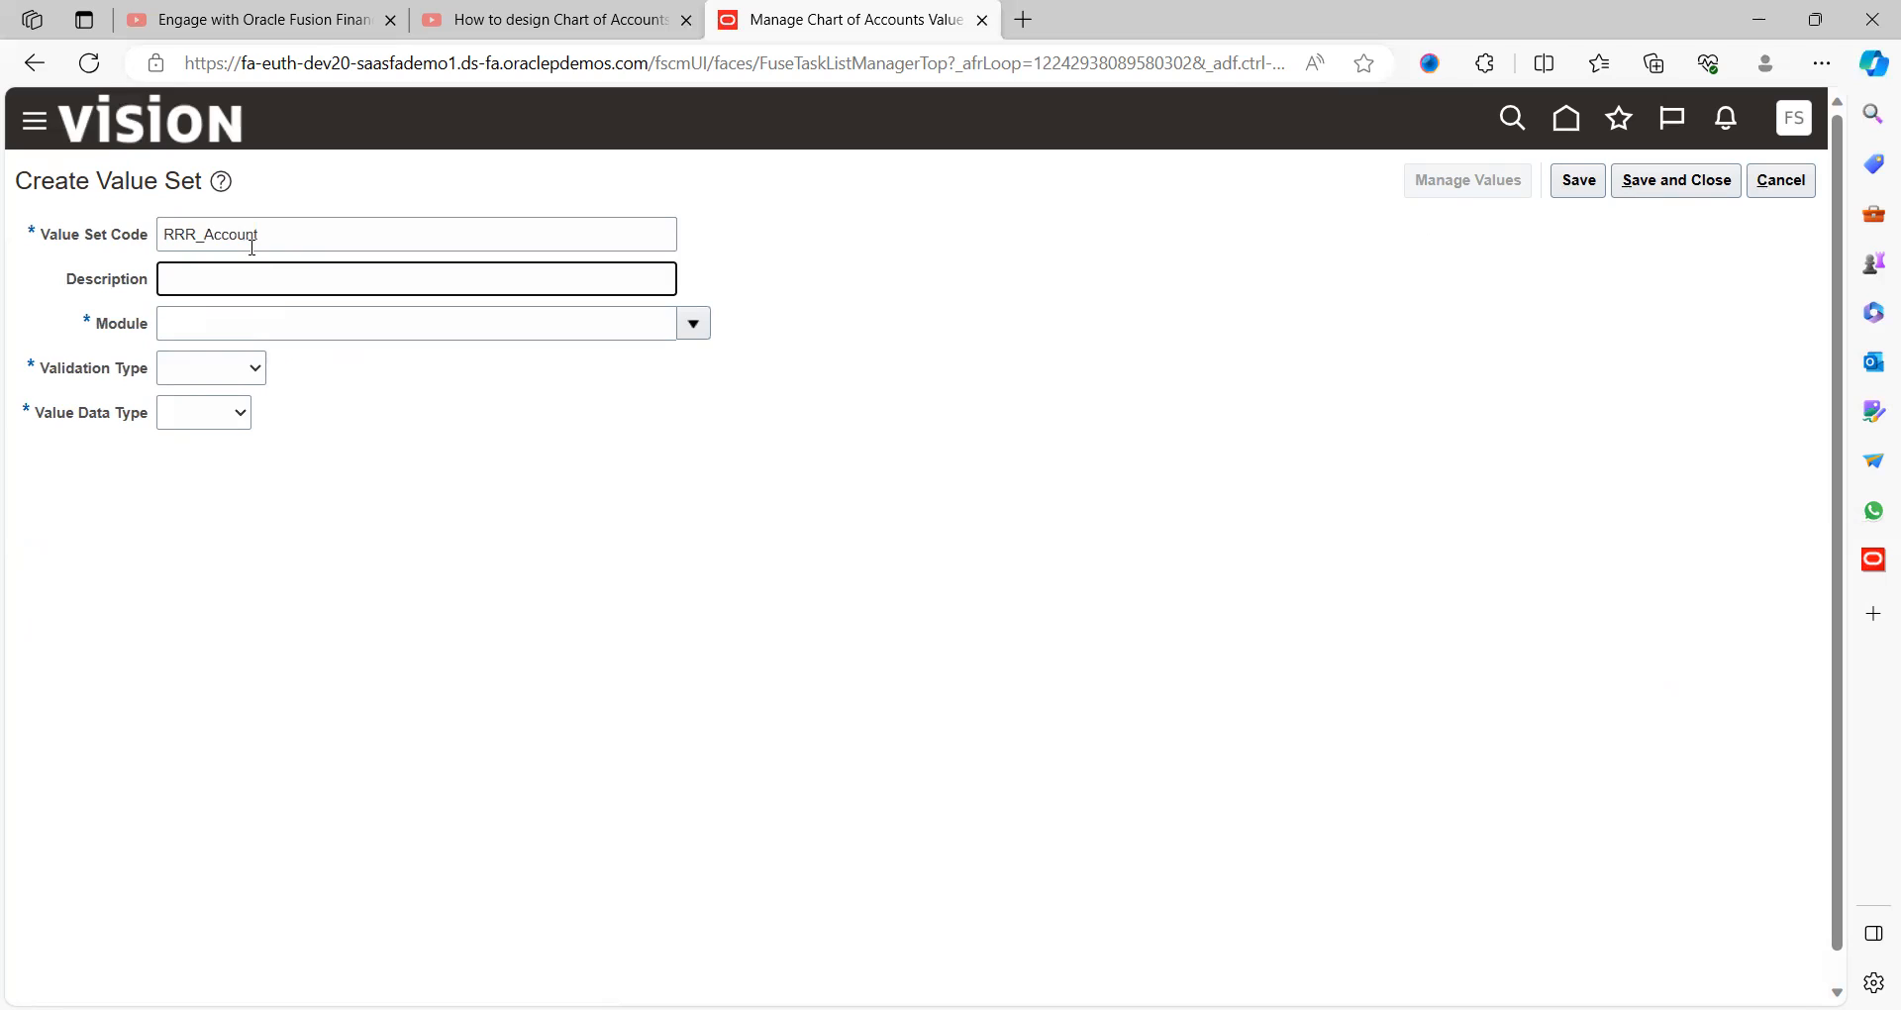
key("shift+Tab")
key("ctrl+c")
key("Tab")
key("ctrl+v")
- Assign the RRR_Account value set to the General Ledger module with Independent validation and the Character data type
key("Tab")
type("Ge")
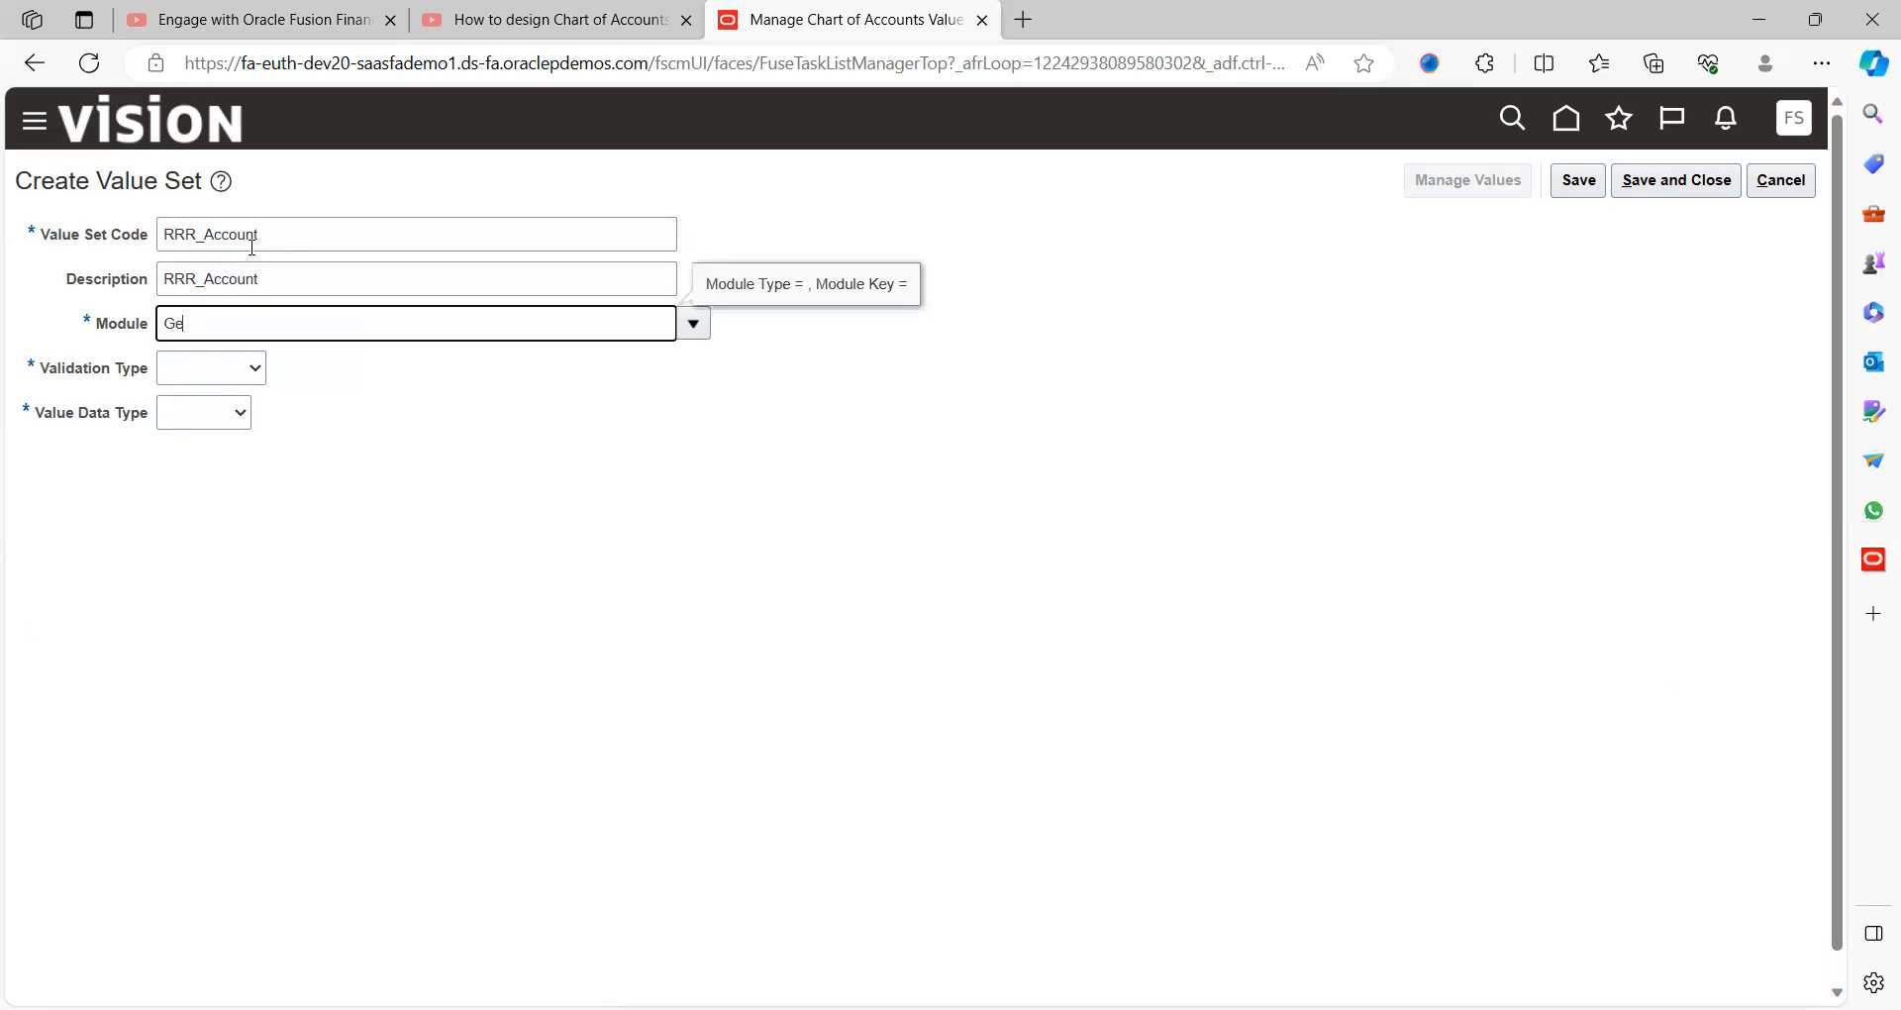
type("neral lEdge")
key("BackSpace")
key("BackSpace")
key("BackSpace")
key("BackSpace")
key("BackSpace")
type("Ledge")
key("Tab")
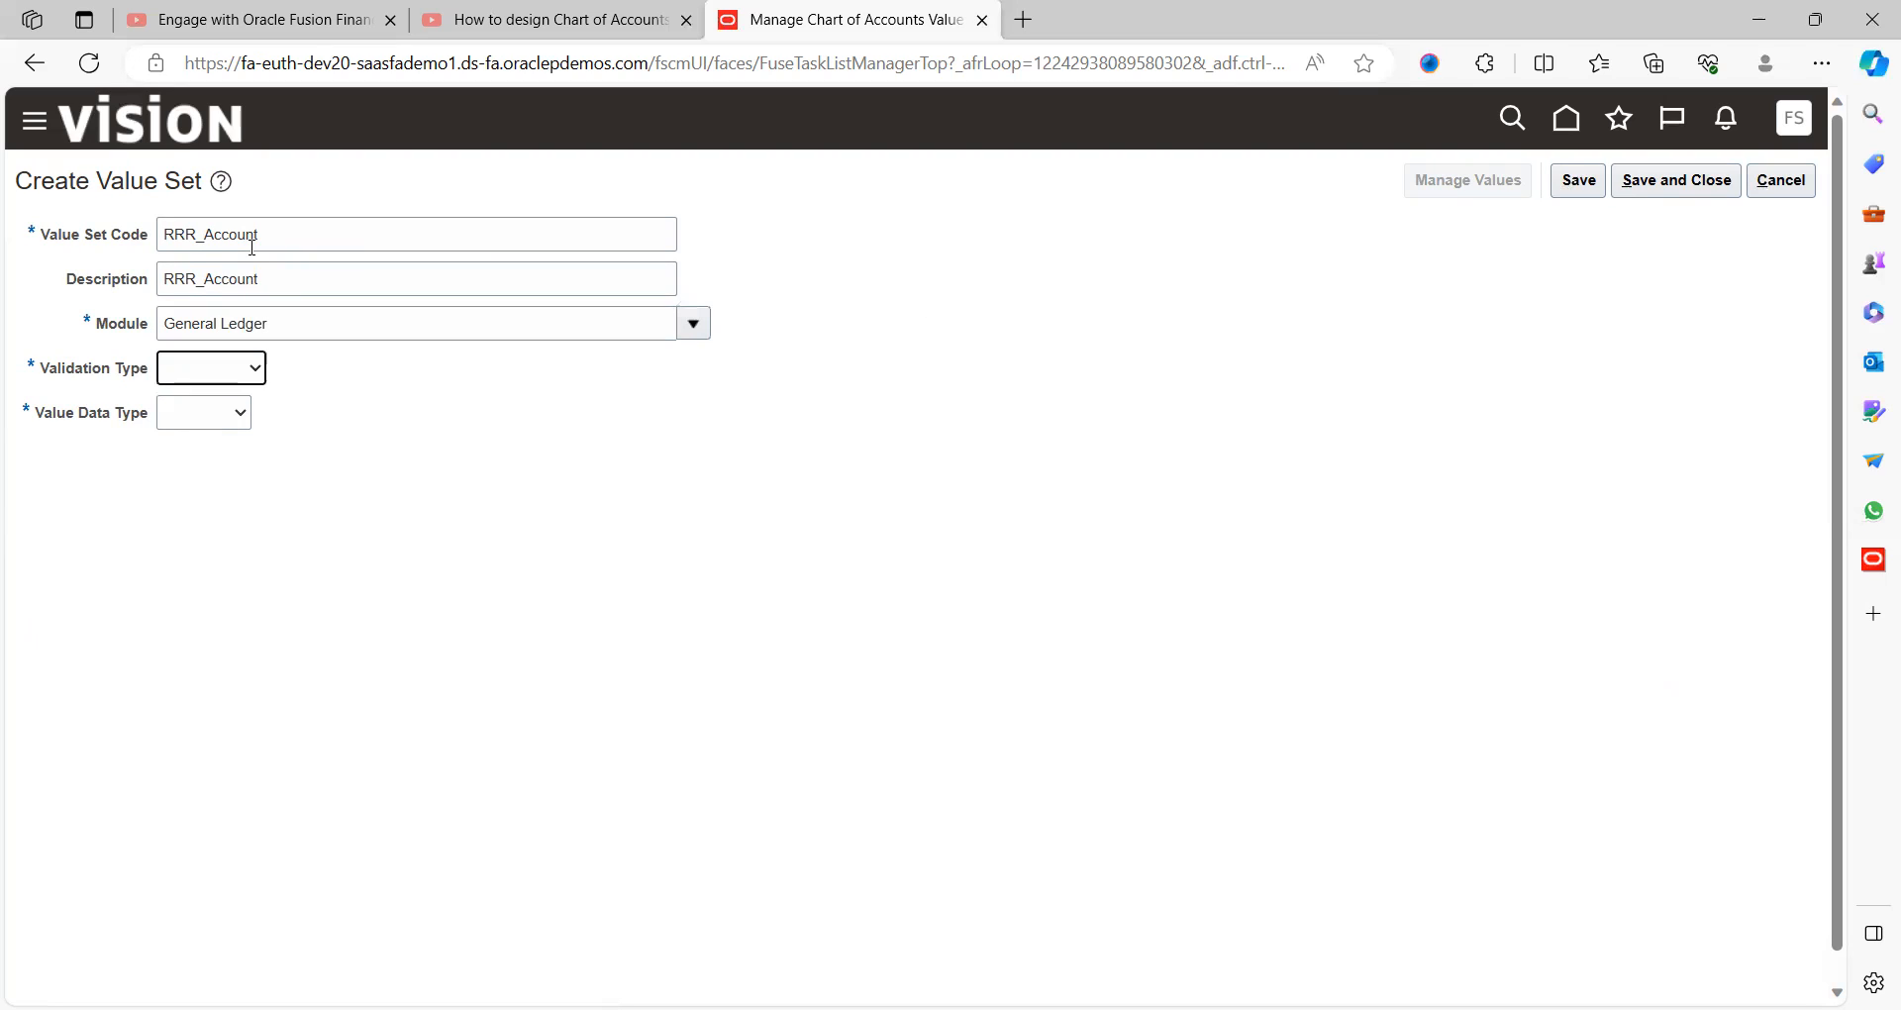
left_click(246, 384)
left_click(241, 440)
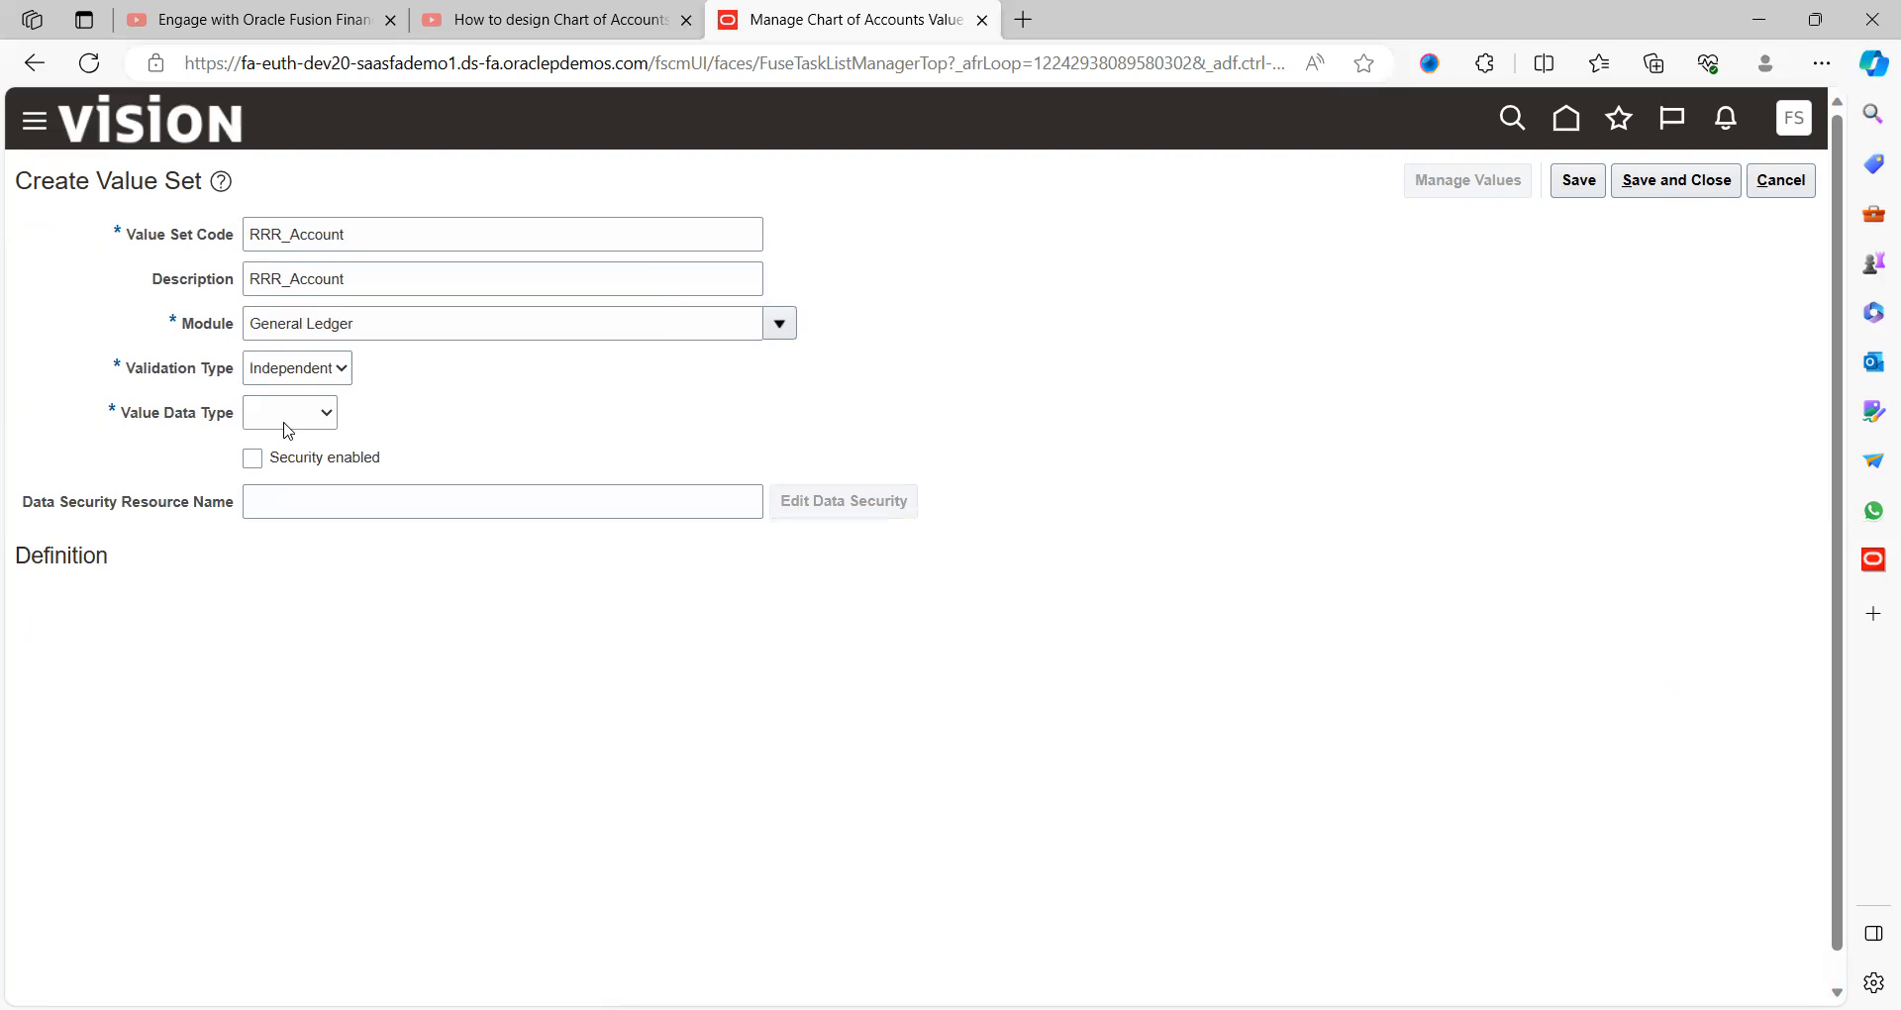
left_click(287, 430)
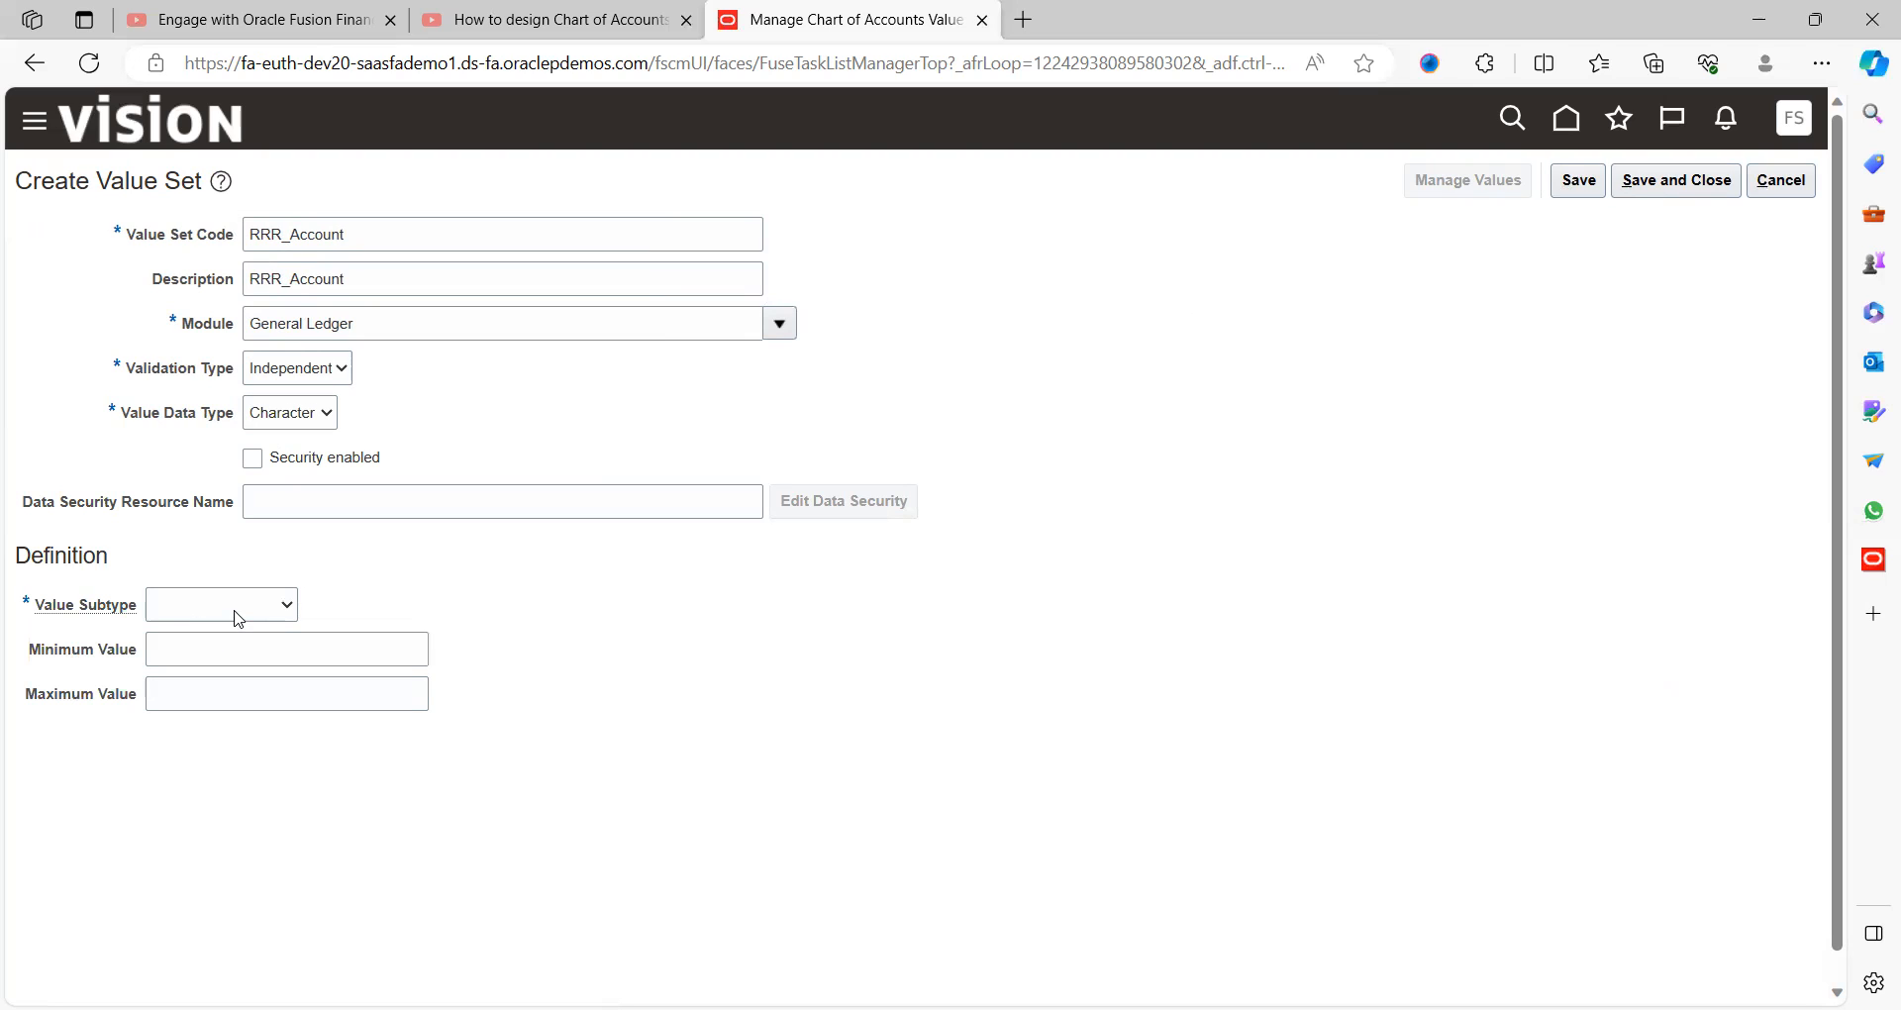
- Define the RRR_Account value subtype as Text with a maximum length of 4, and save and close the value set
left_click(237, 619)
left_click(178, 644)
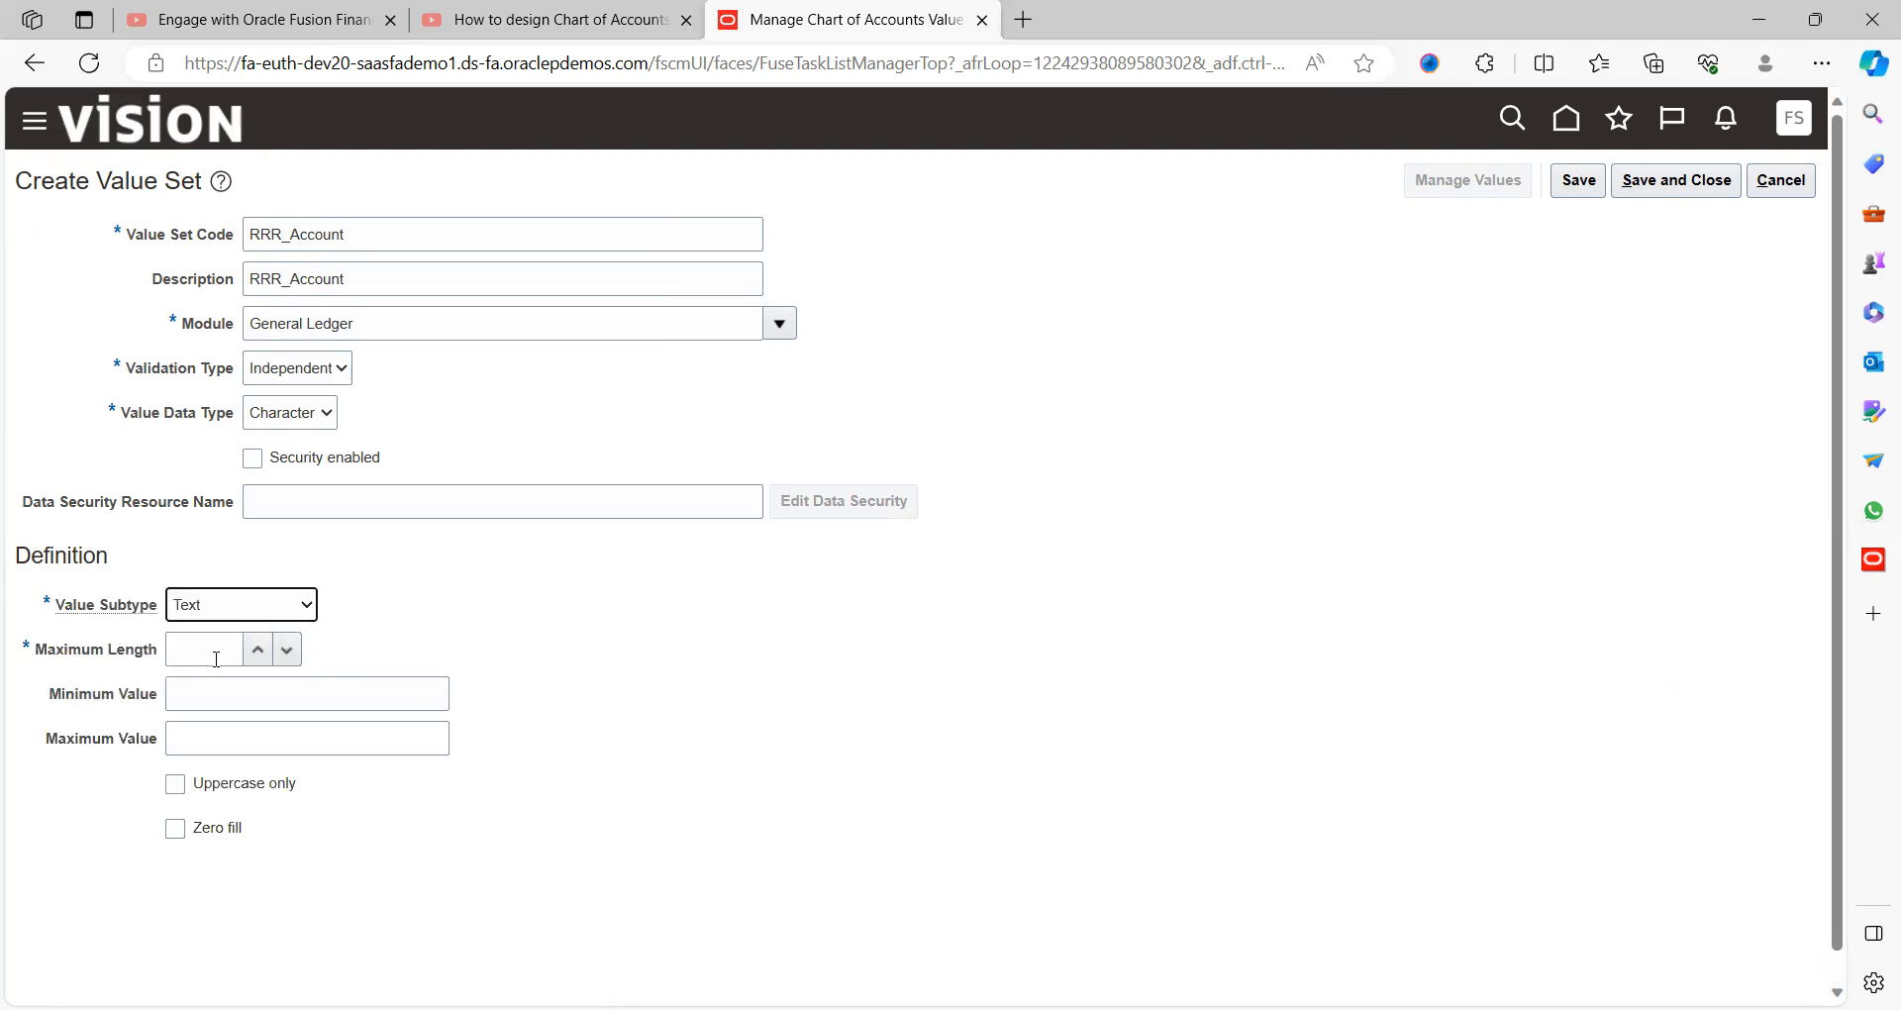
left_click(257, 648)
left_click(257, 650)
left_click(258, 650)
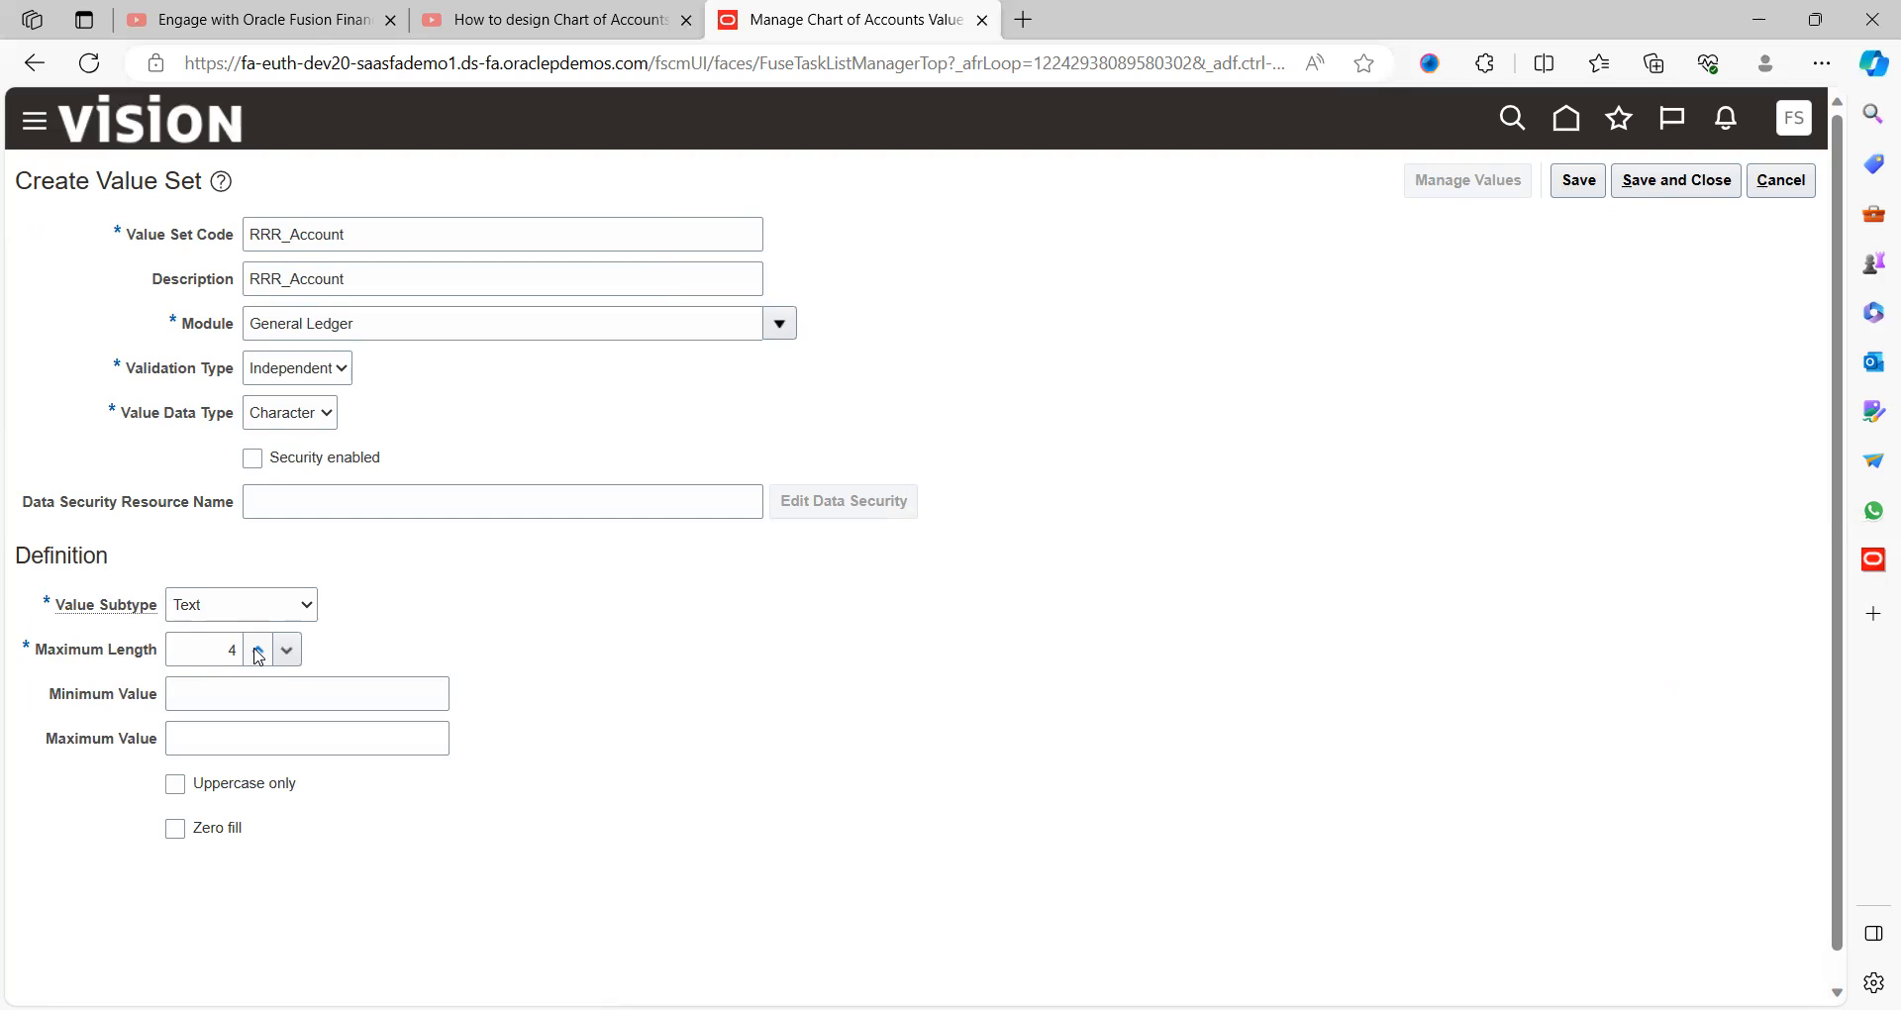
left_click(1569, 202)
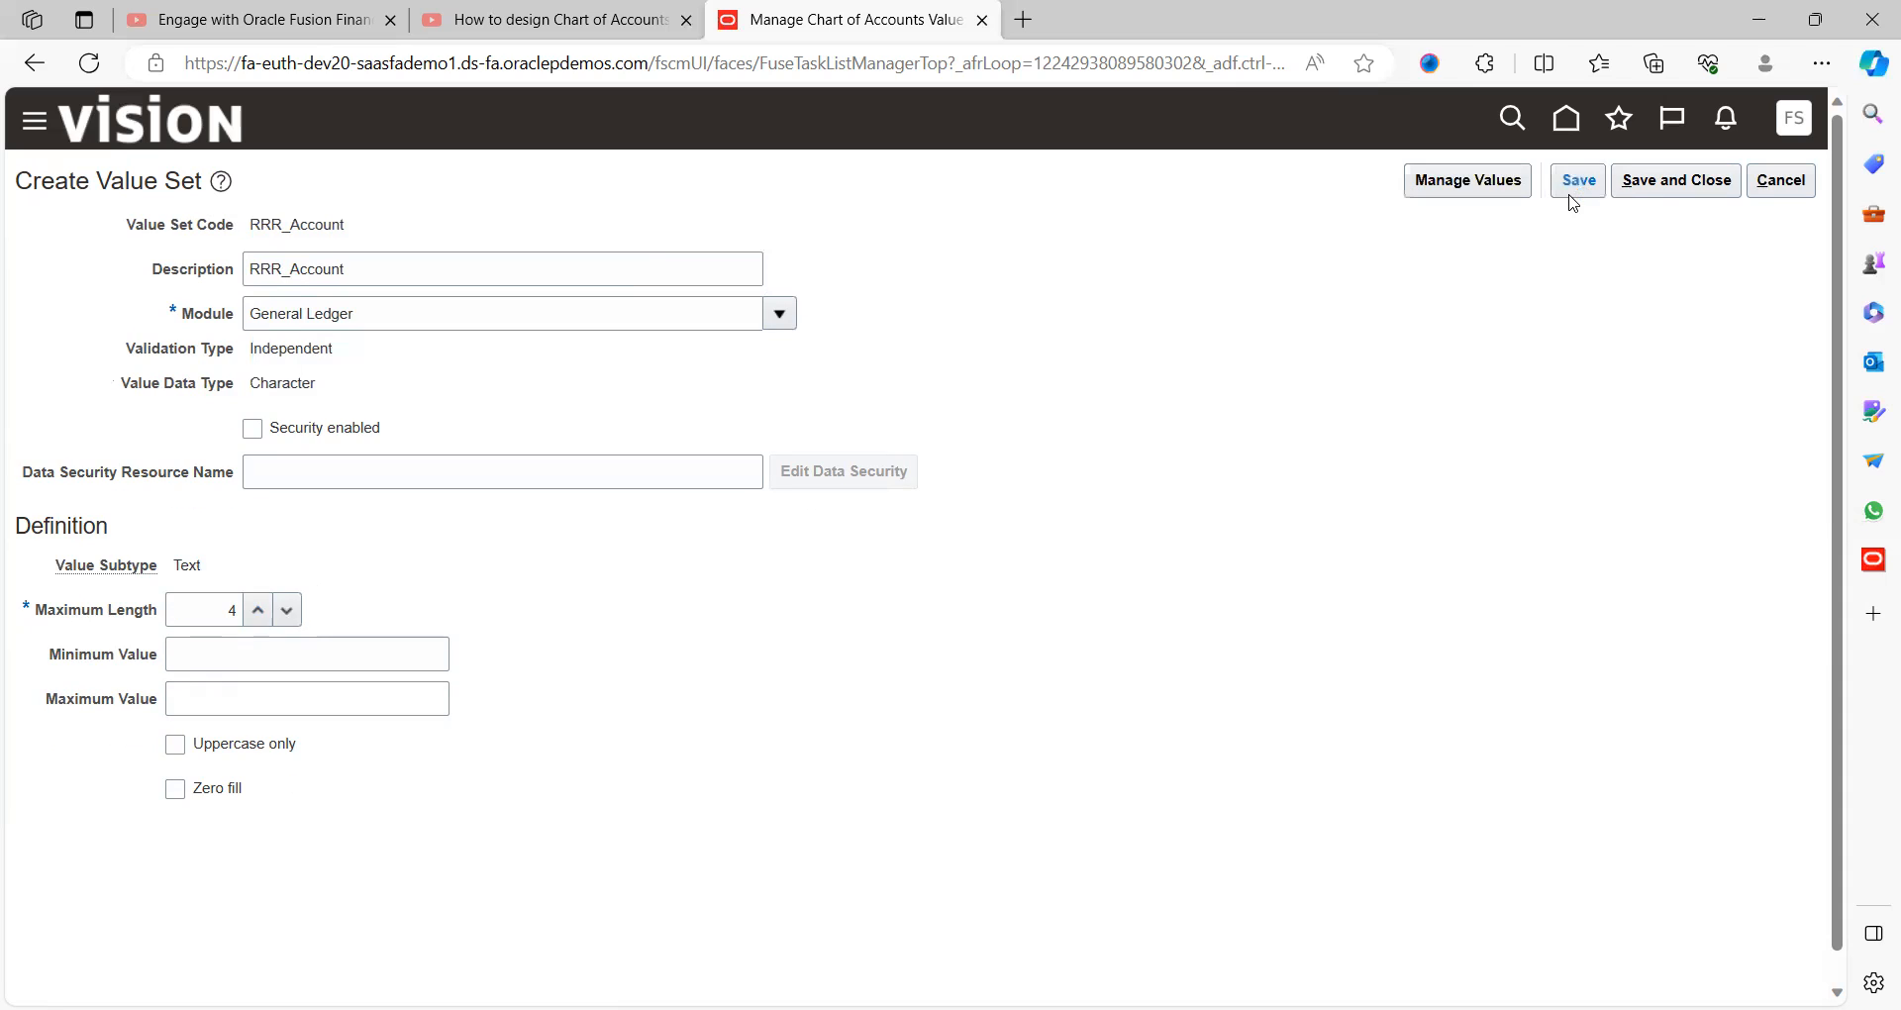
left_click(1570, 194)
left_click(1650, 190)
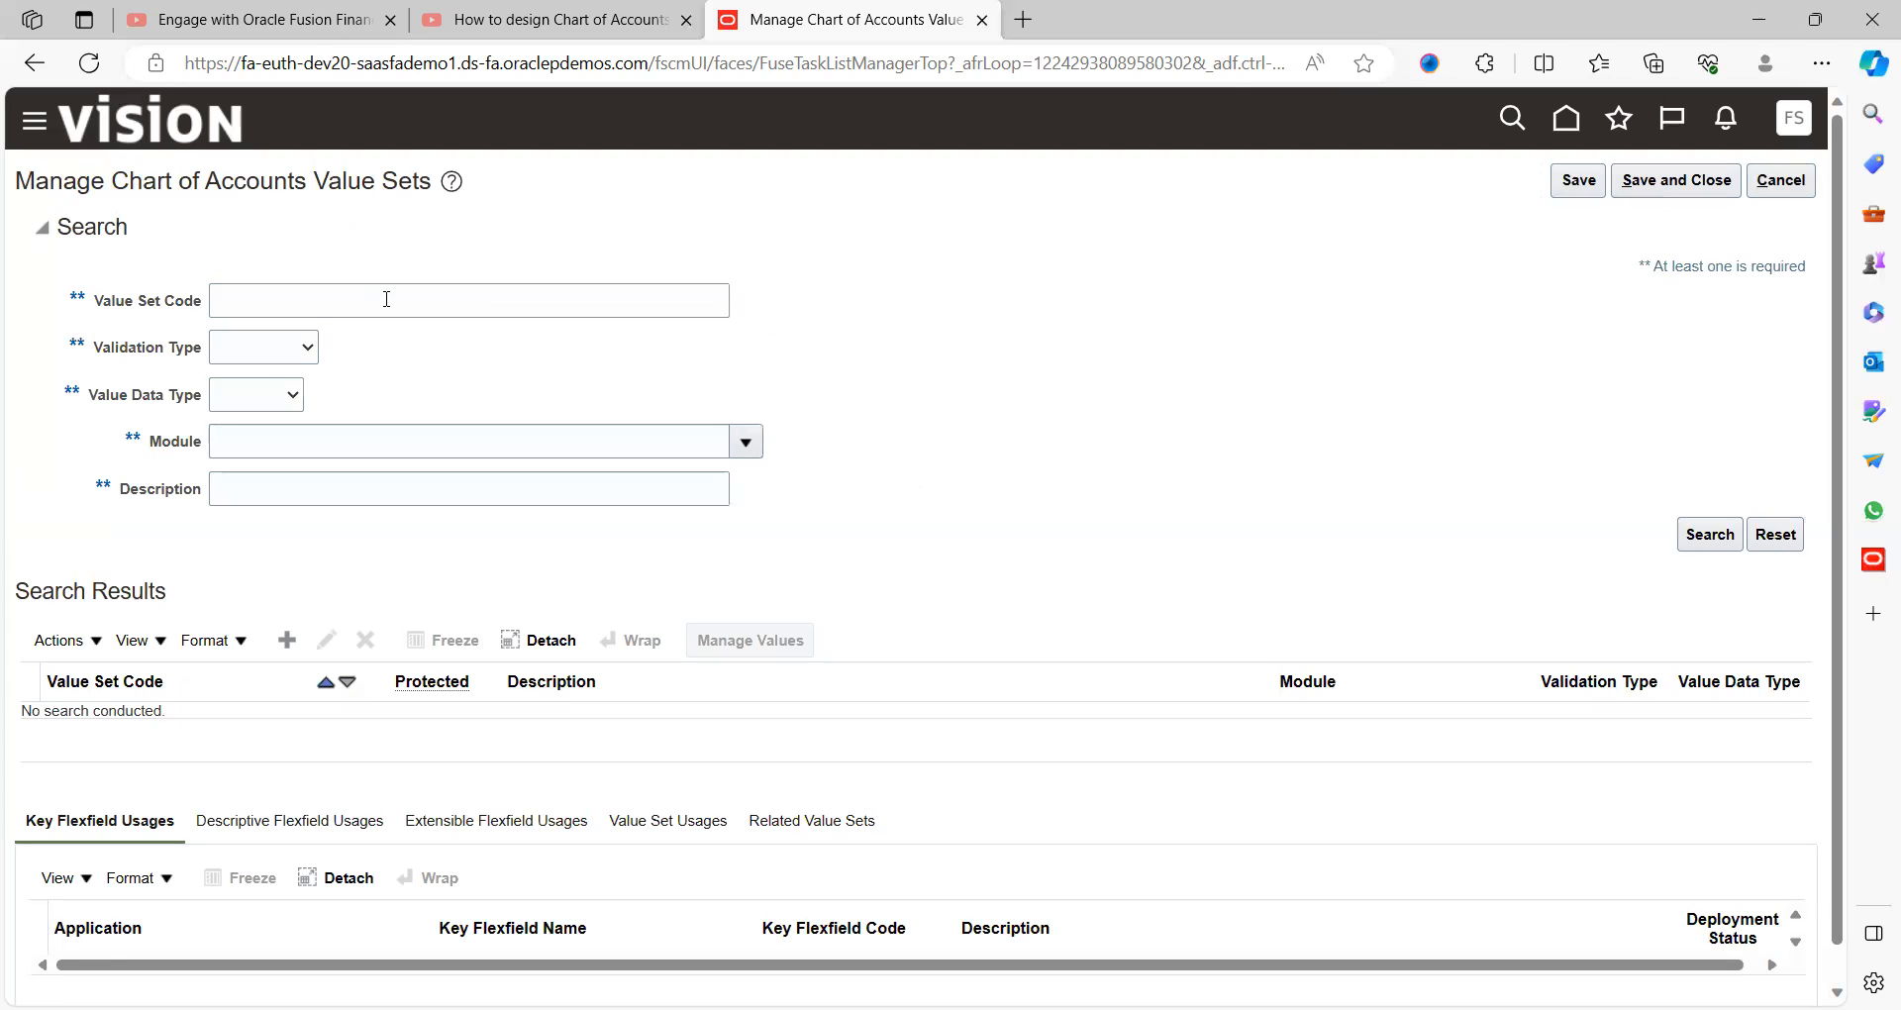
- Search the value sets for codes matching RRR% and open the values of RRR_Company for management
left_click(386, 299)
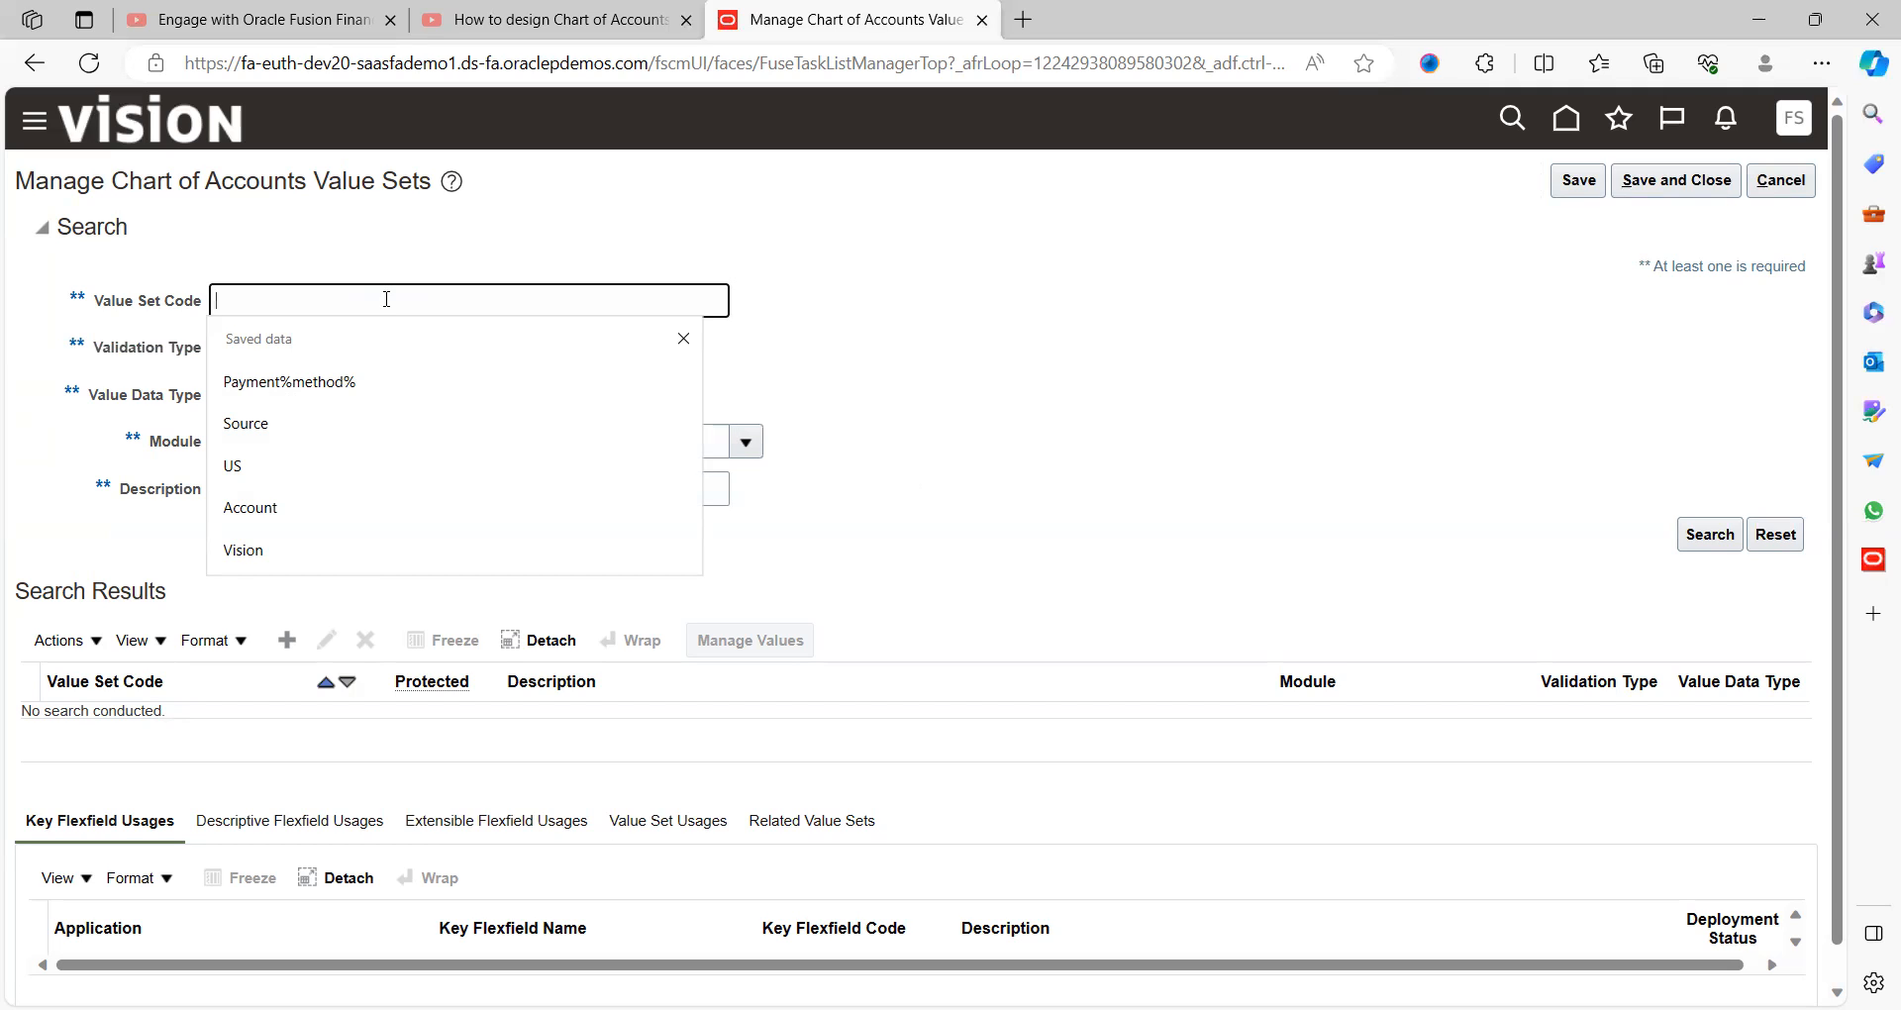
type("RRR%")
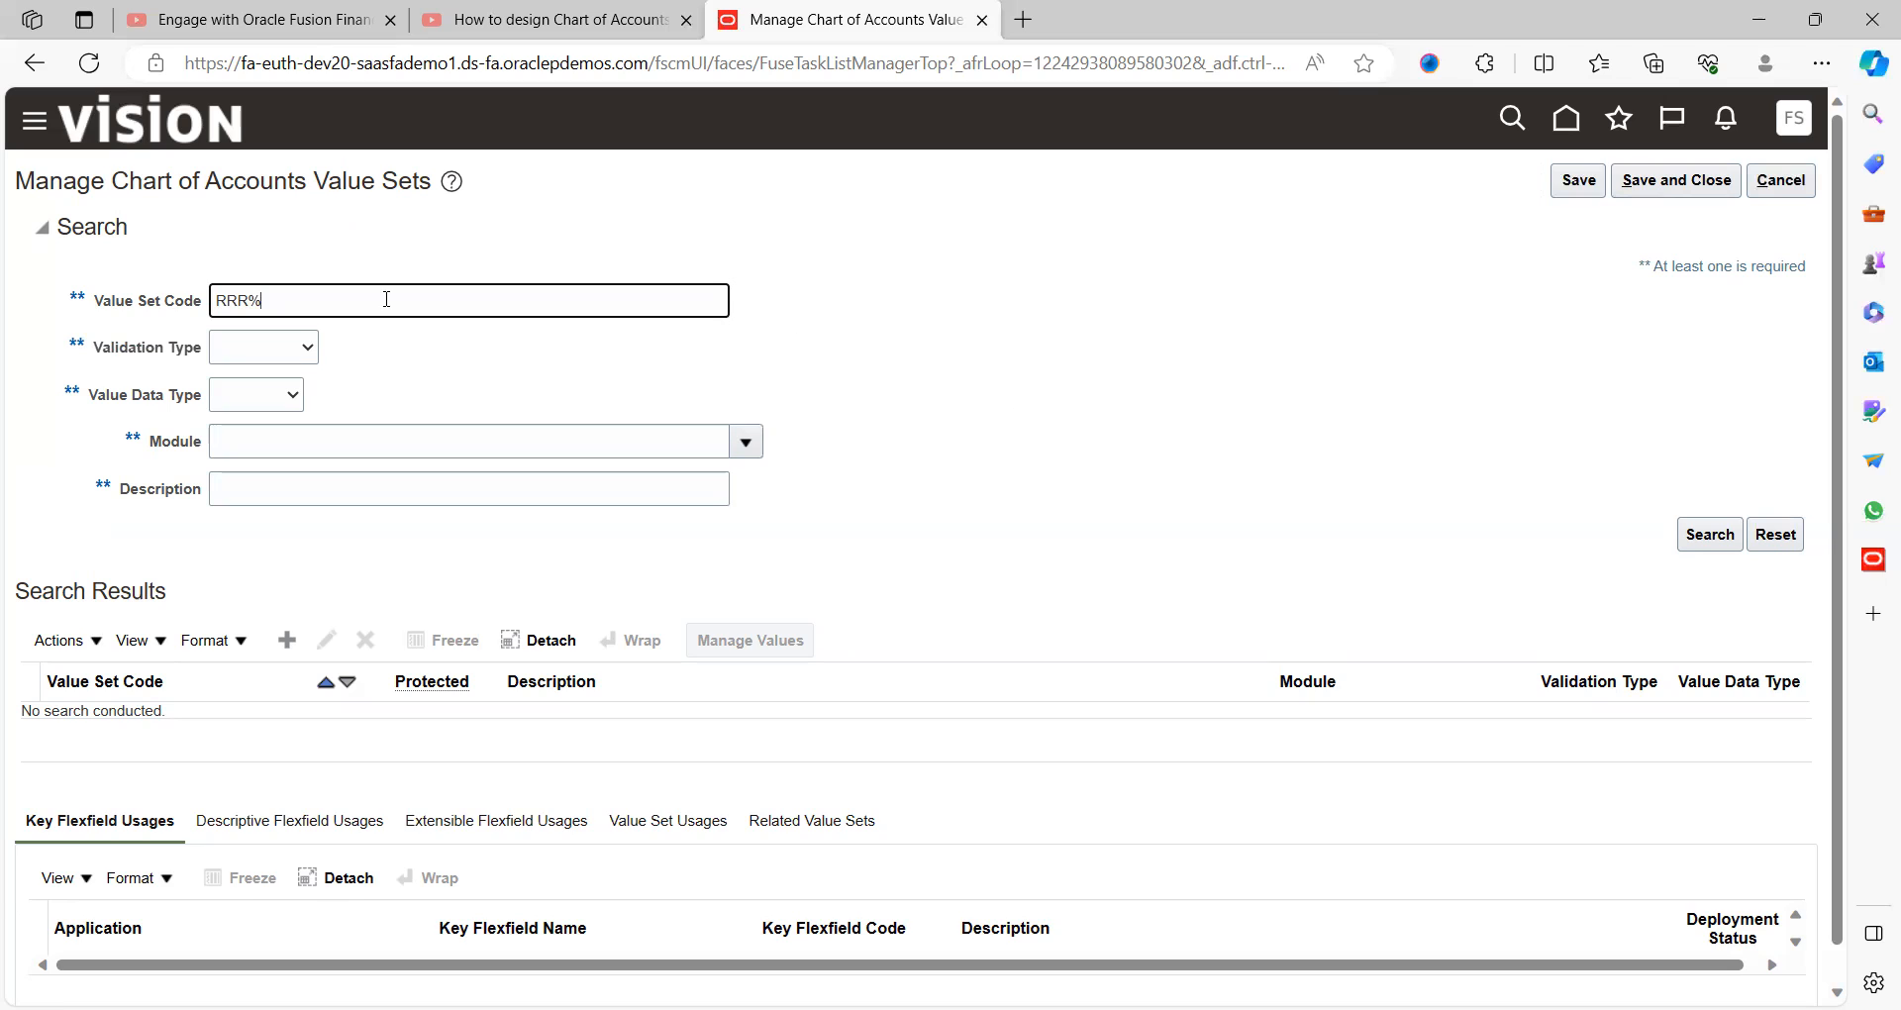
key("Return")
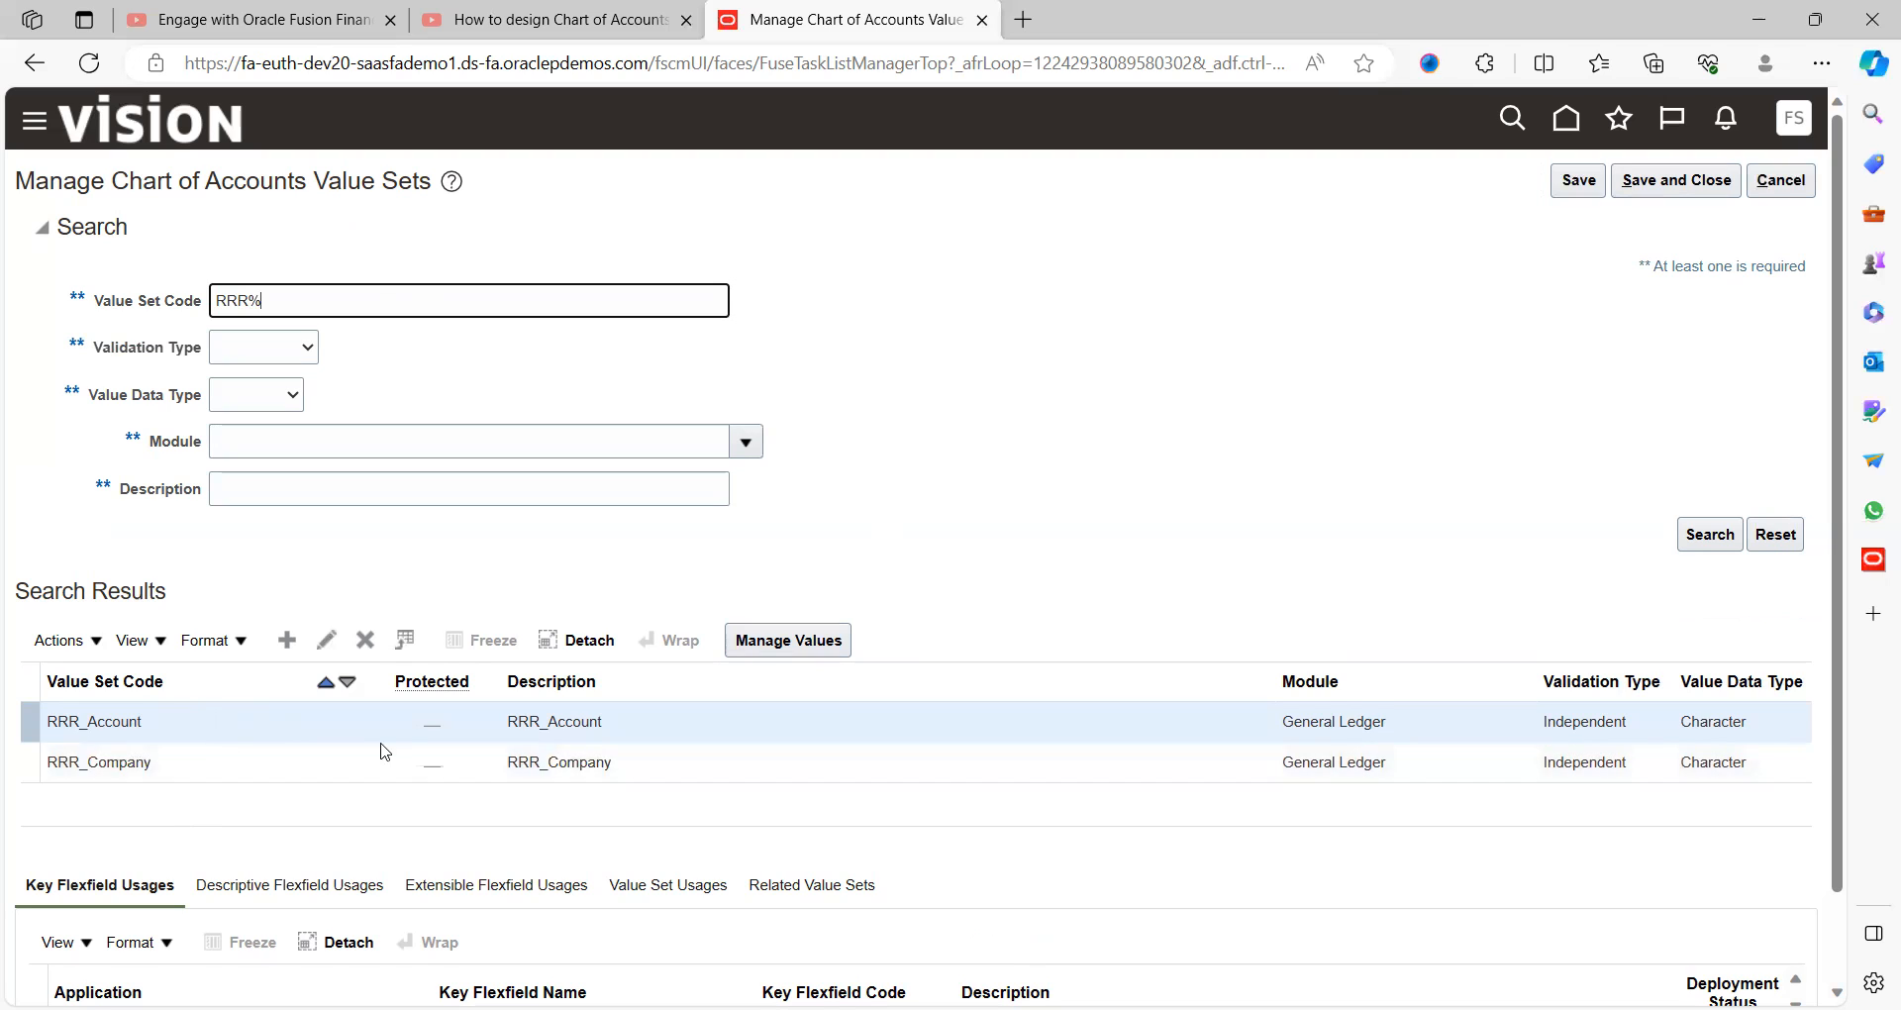
left_click(164, 762)
left_click(784, 642)
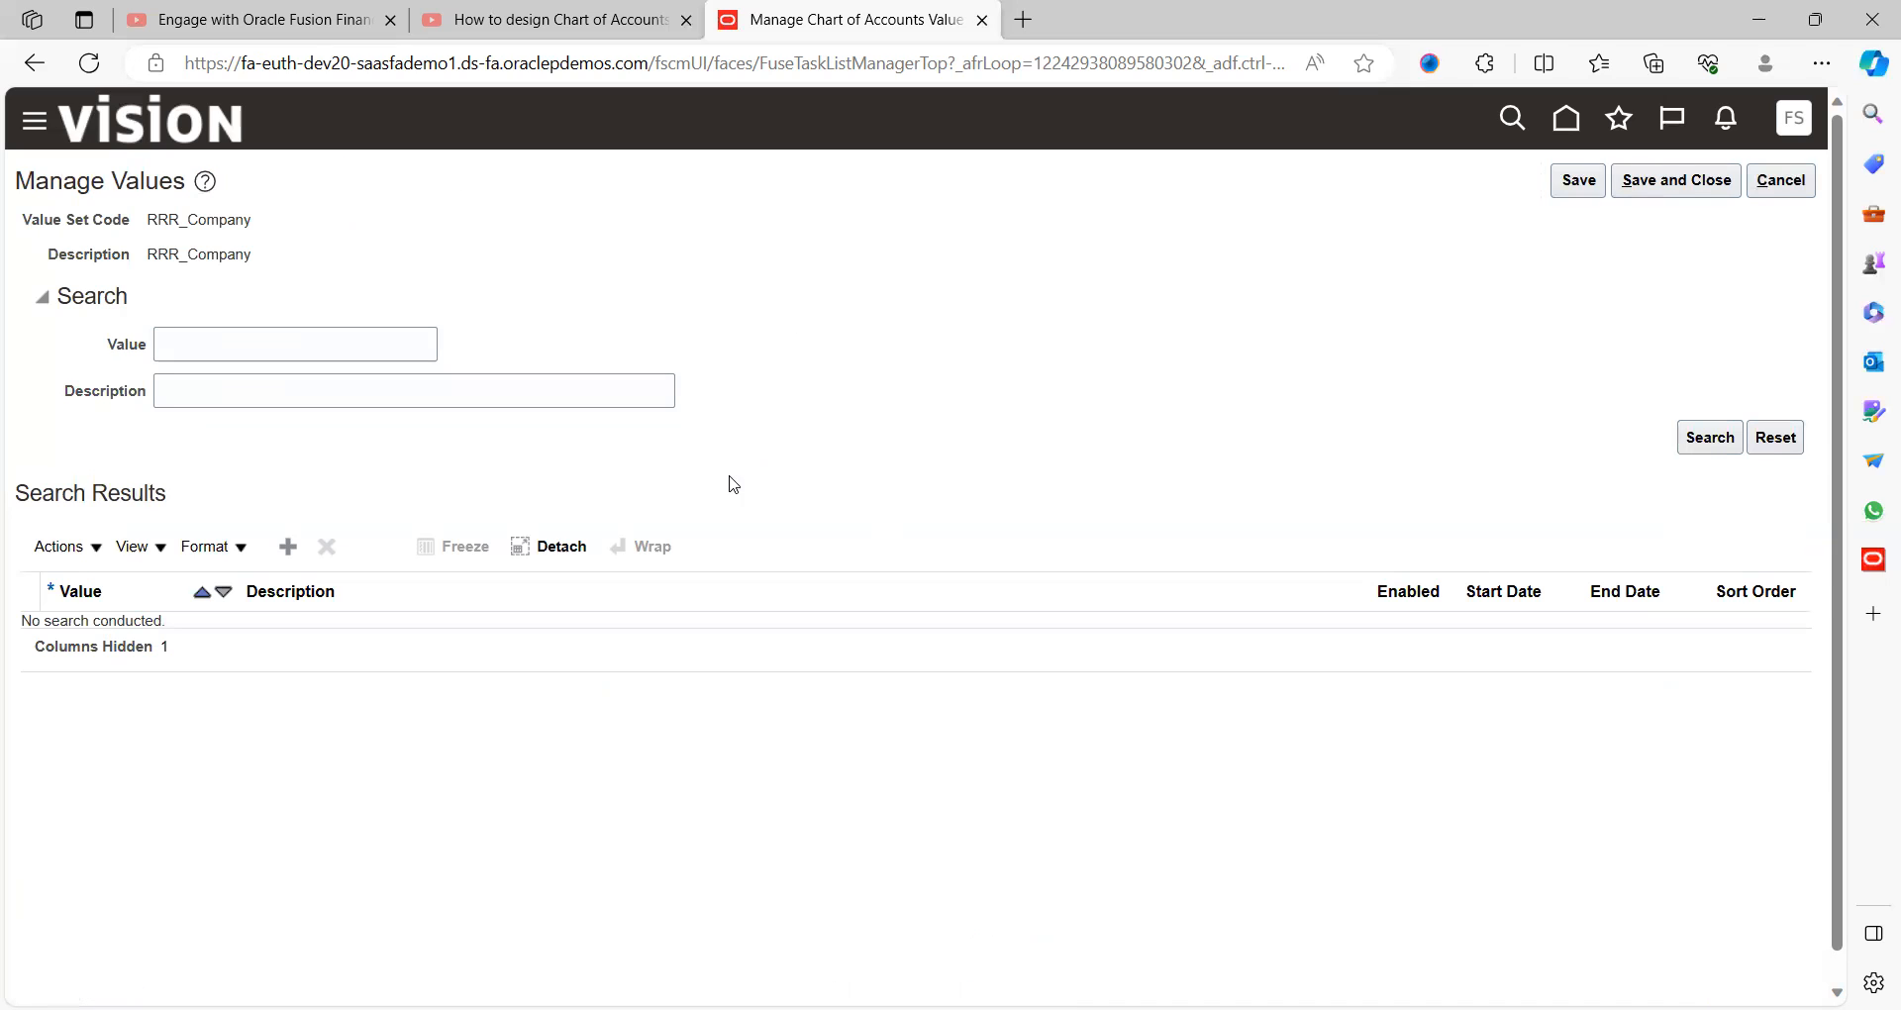
- Add the value 45005 with the description RRR Pvt LTD to the RRR_Company value set
left_click(288, 547)
left_click(132, 637)
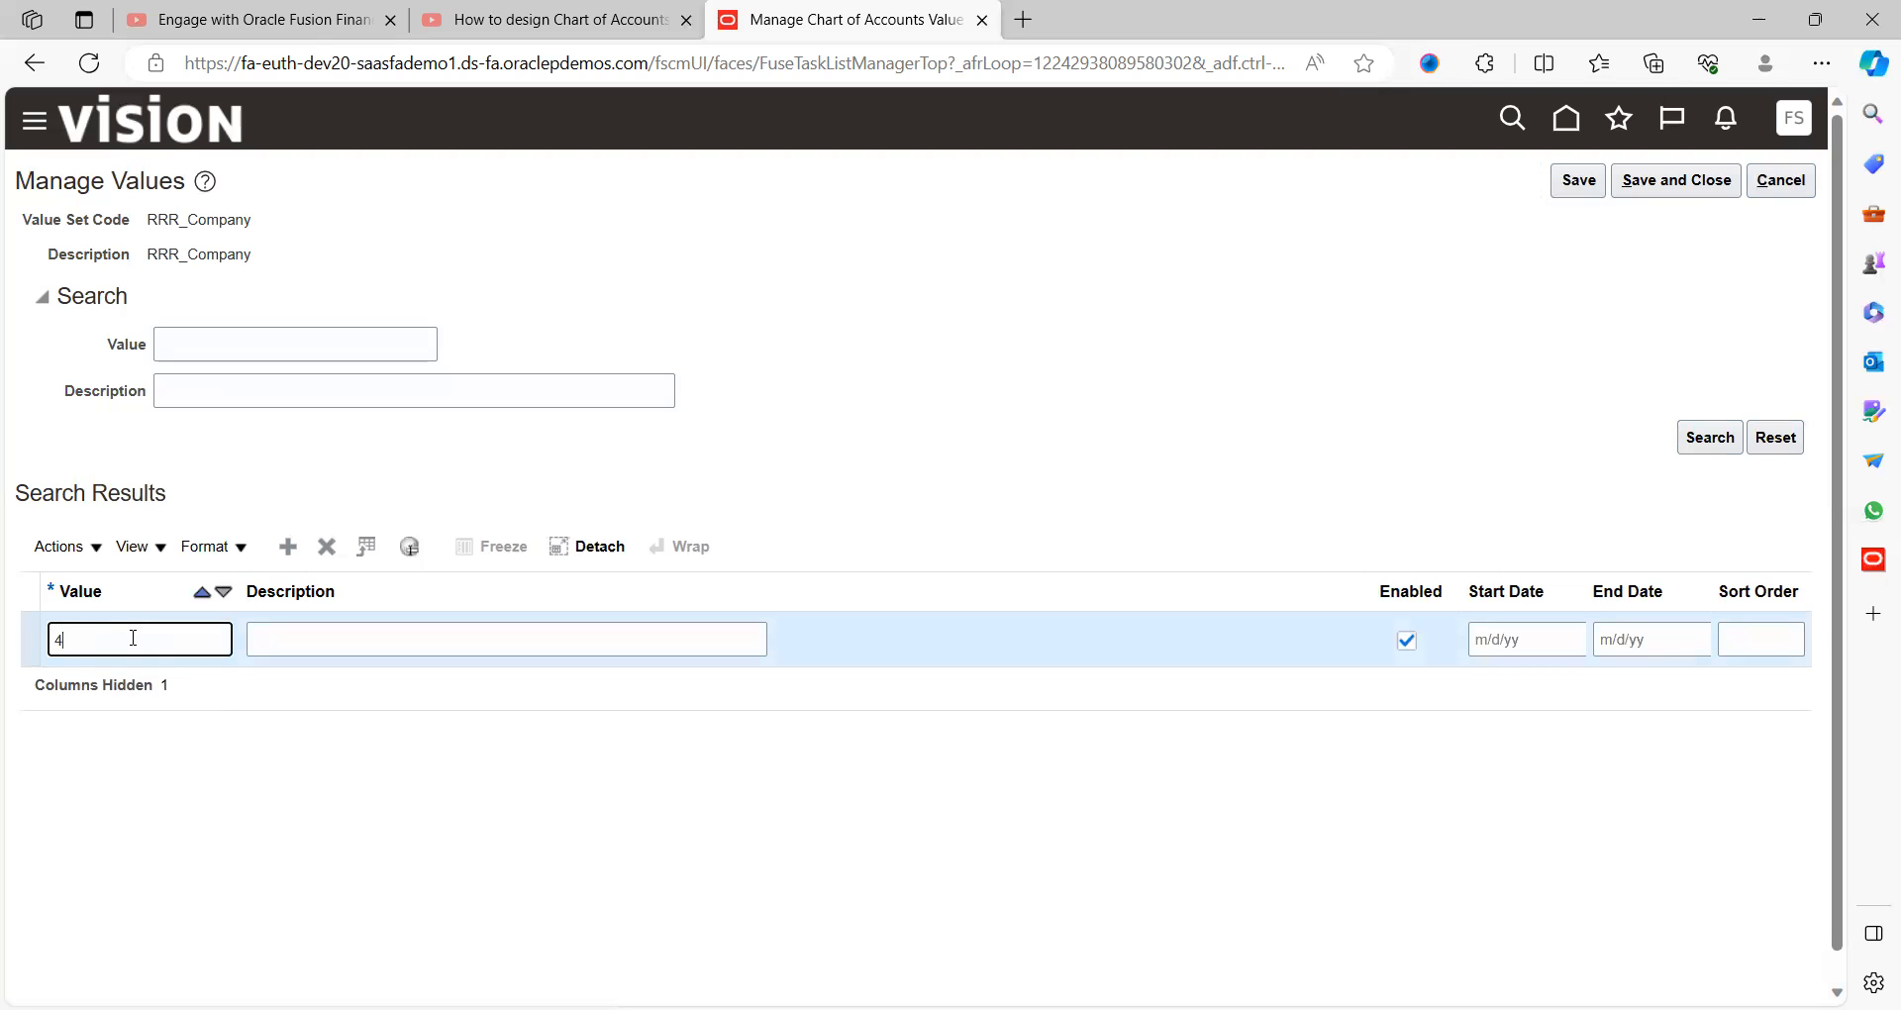
type("005")
key("Tab")
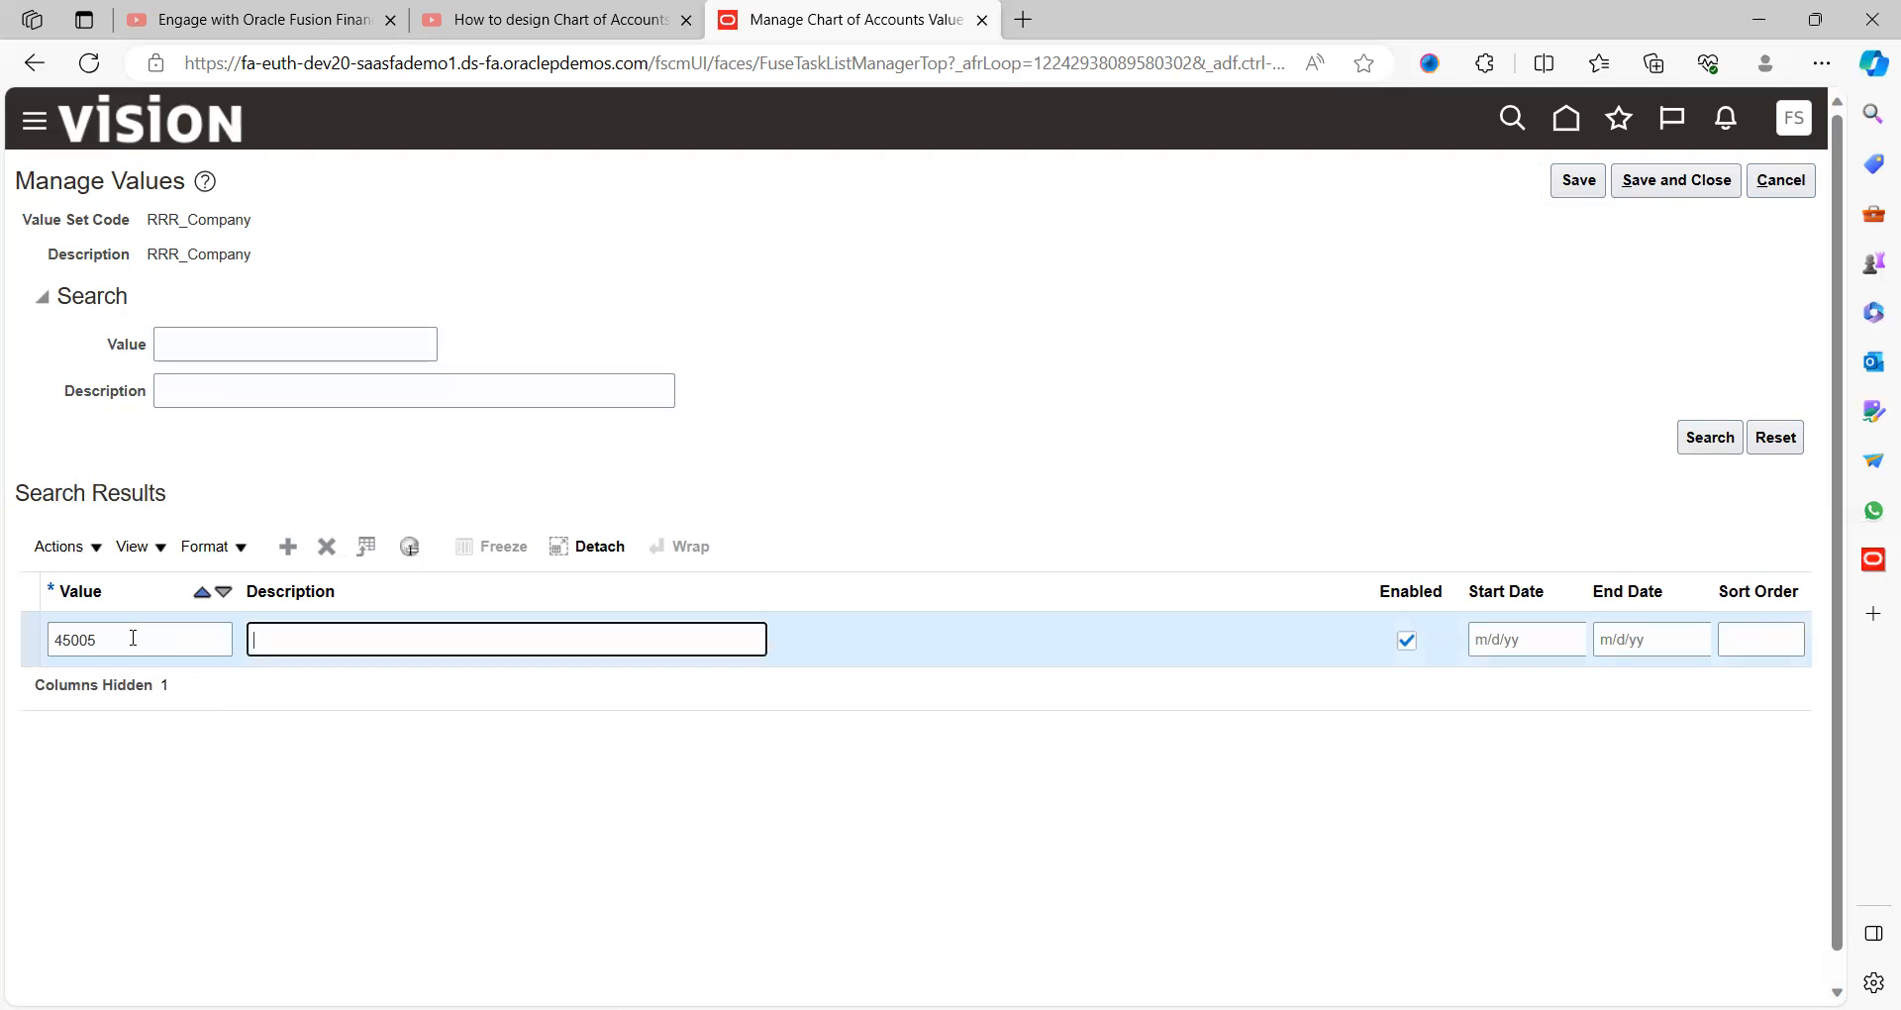
type("RRR Pvt ld")
key("BackSpace")
type("TD")
key("Tab")
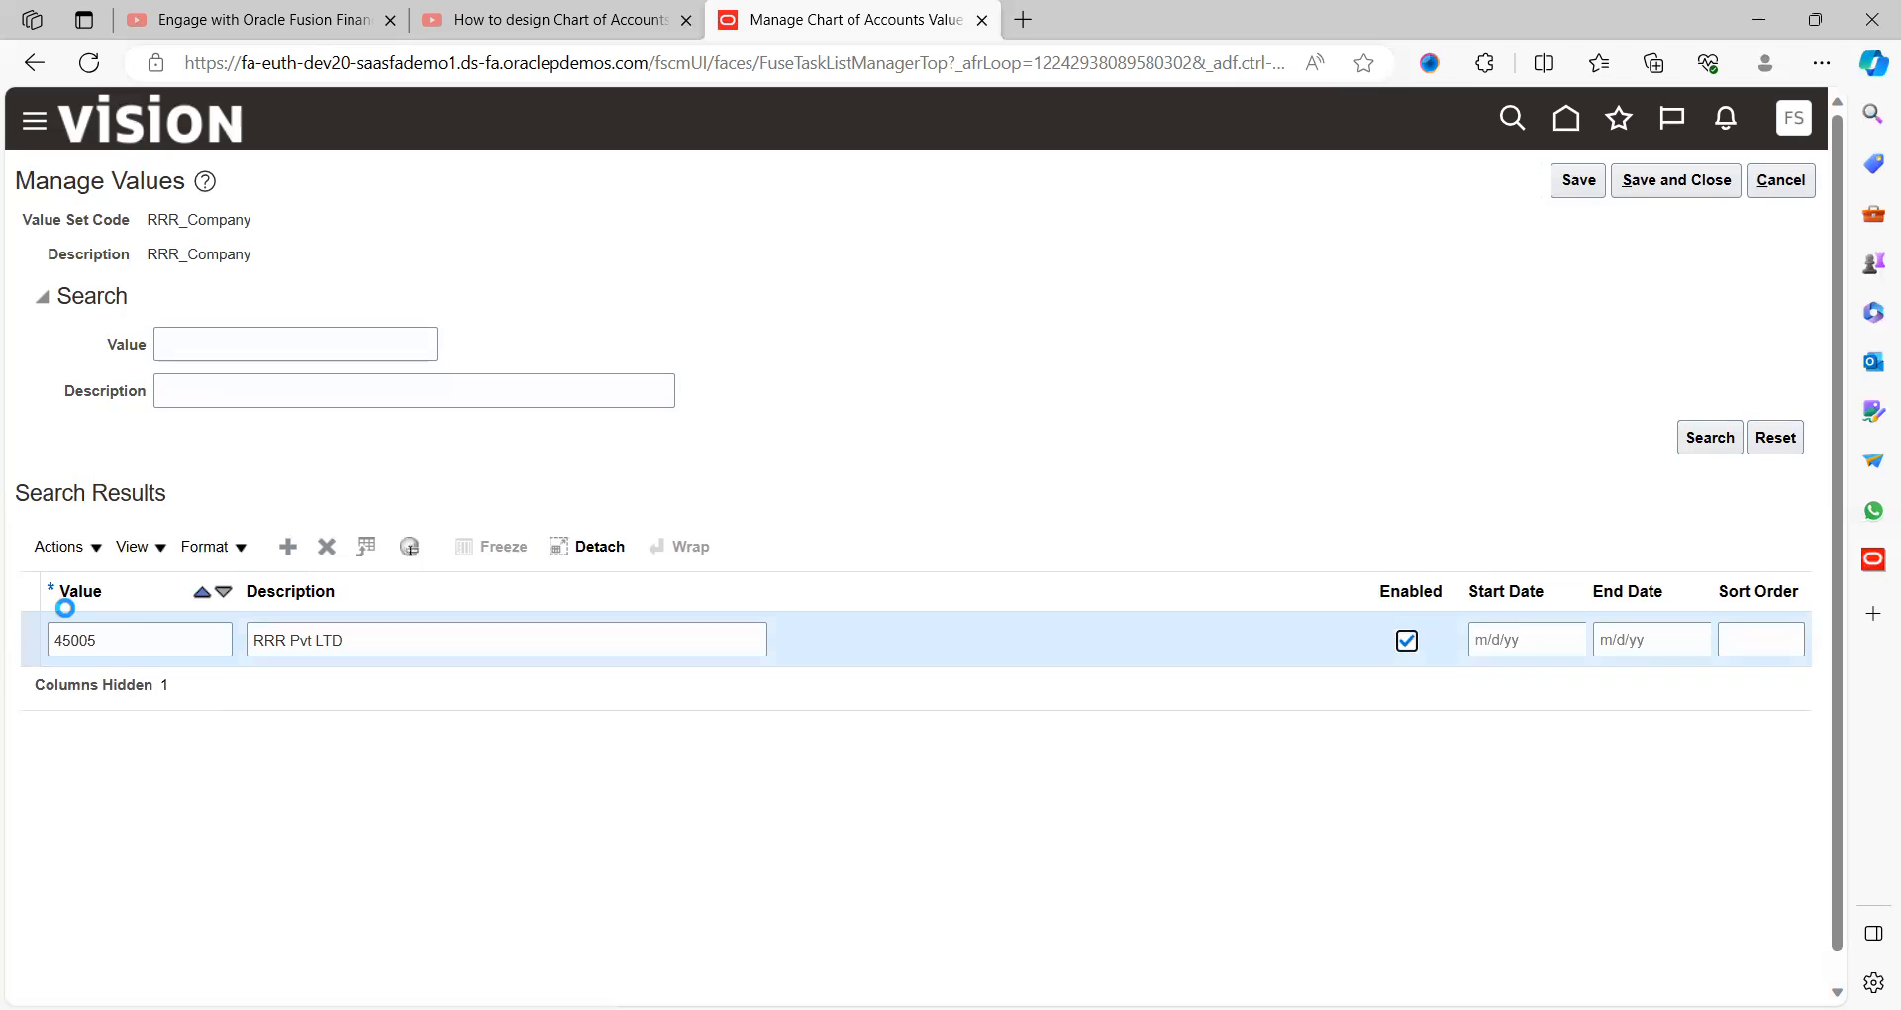
- Add the value 45006 with the description RRR Consulting Pvt Ltd to the RRR_Company value set, and save and close its values
left_click(297, 555)
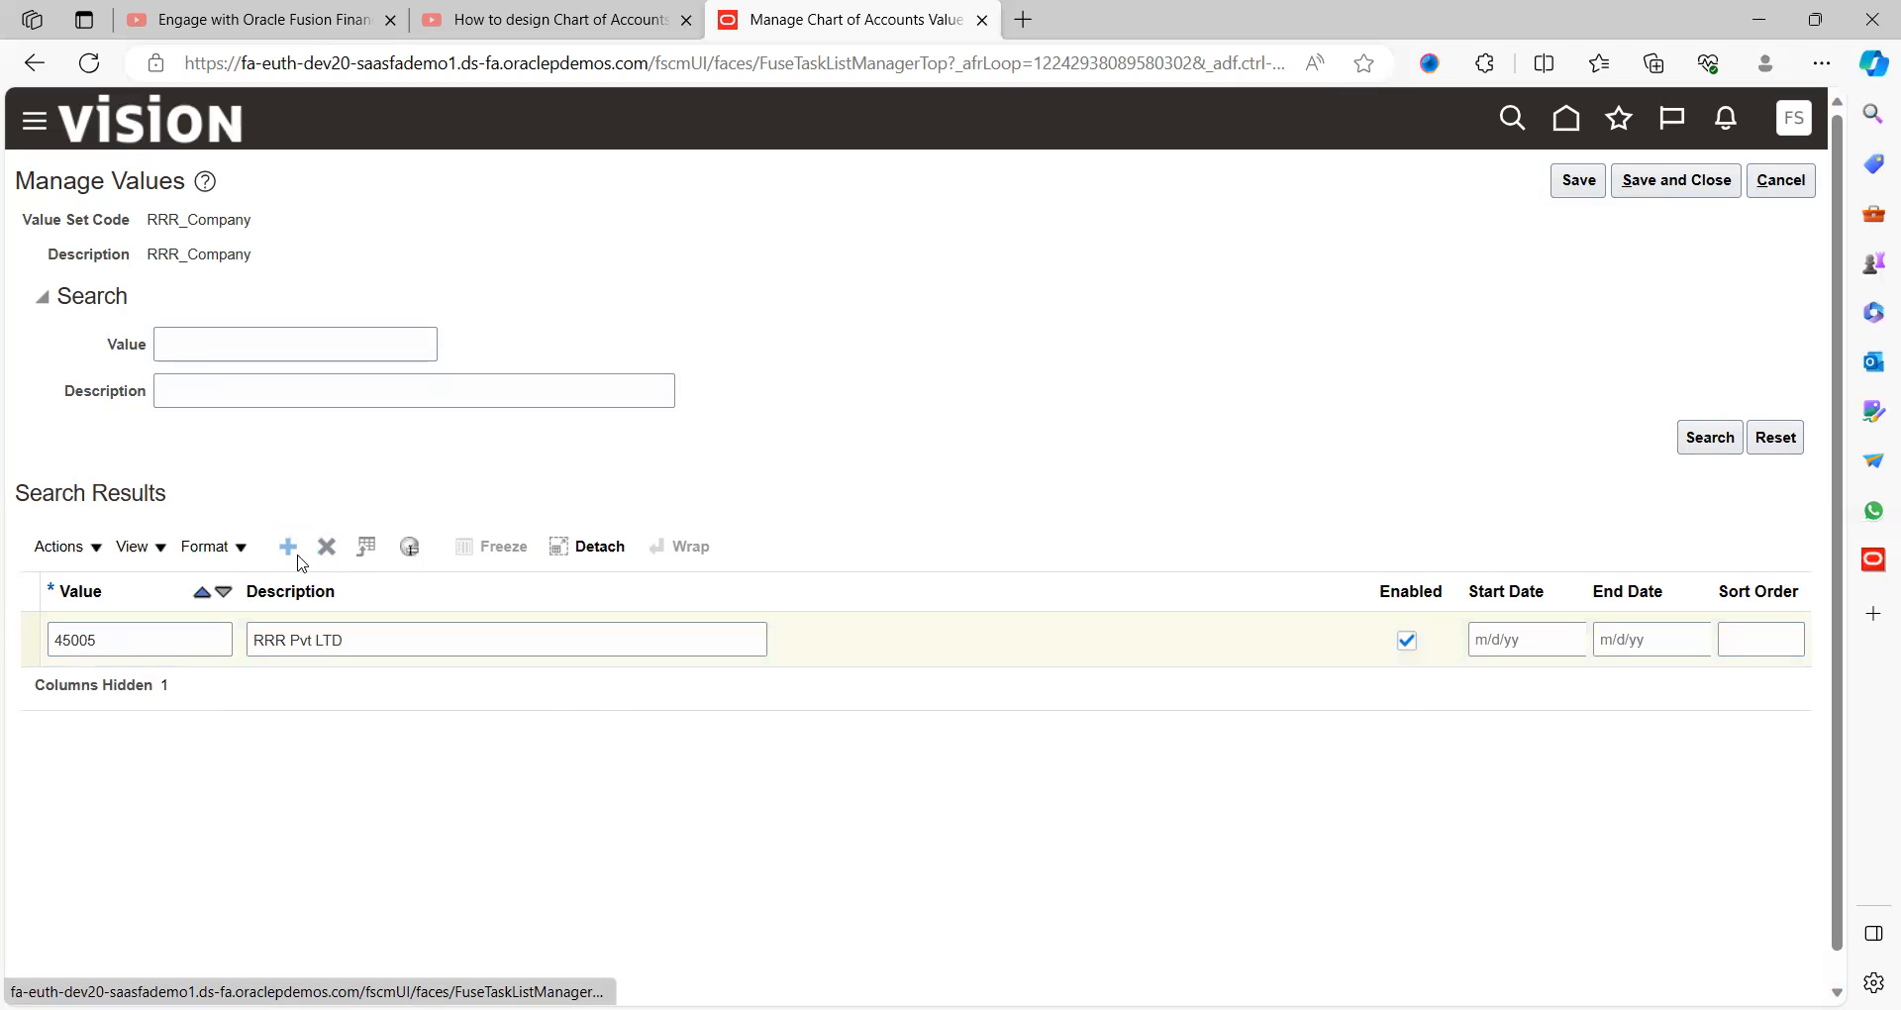
left_click(149, 641)
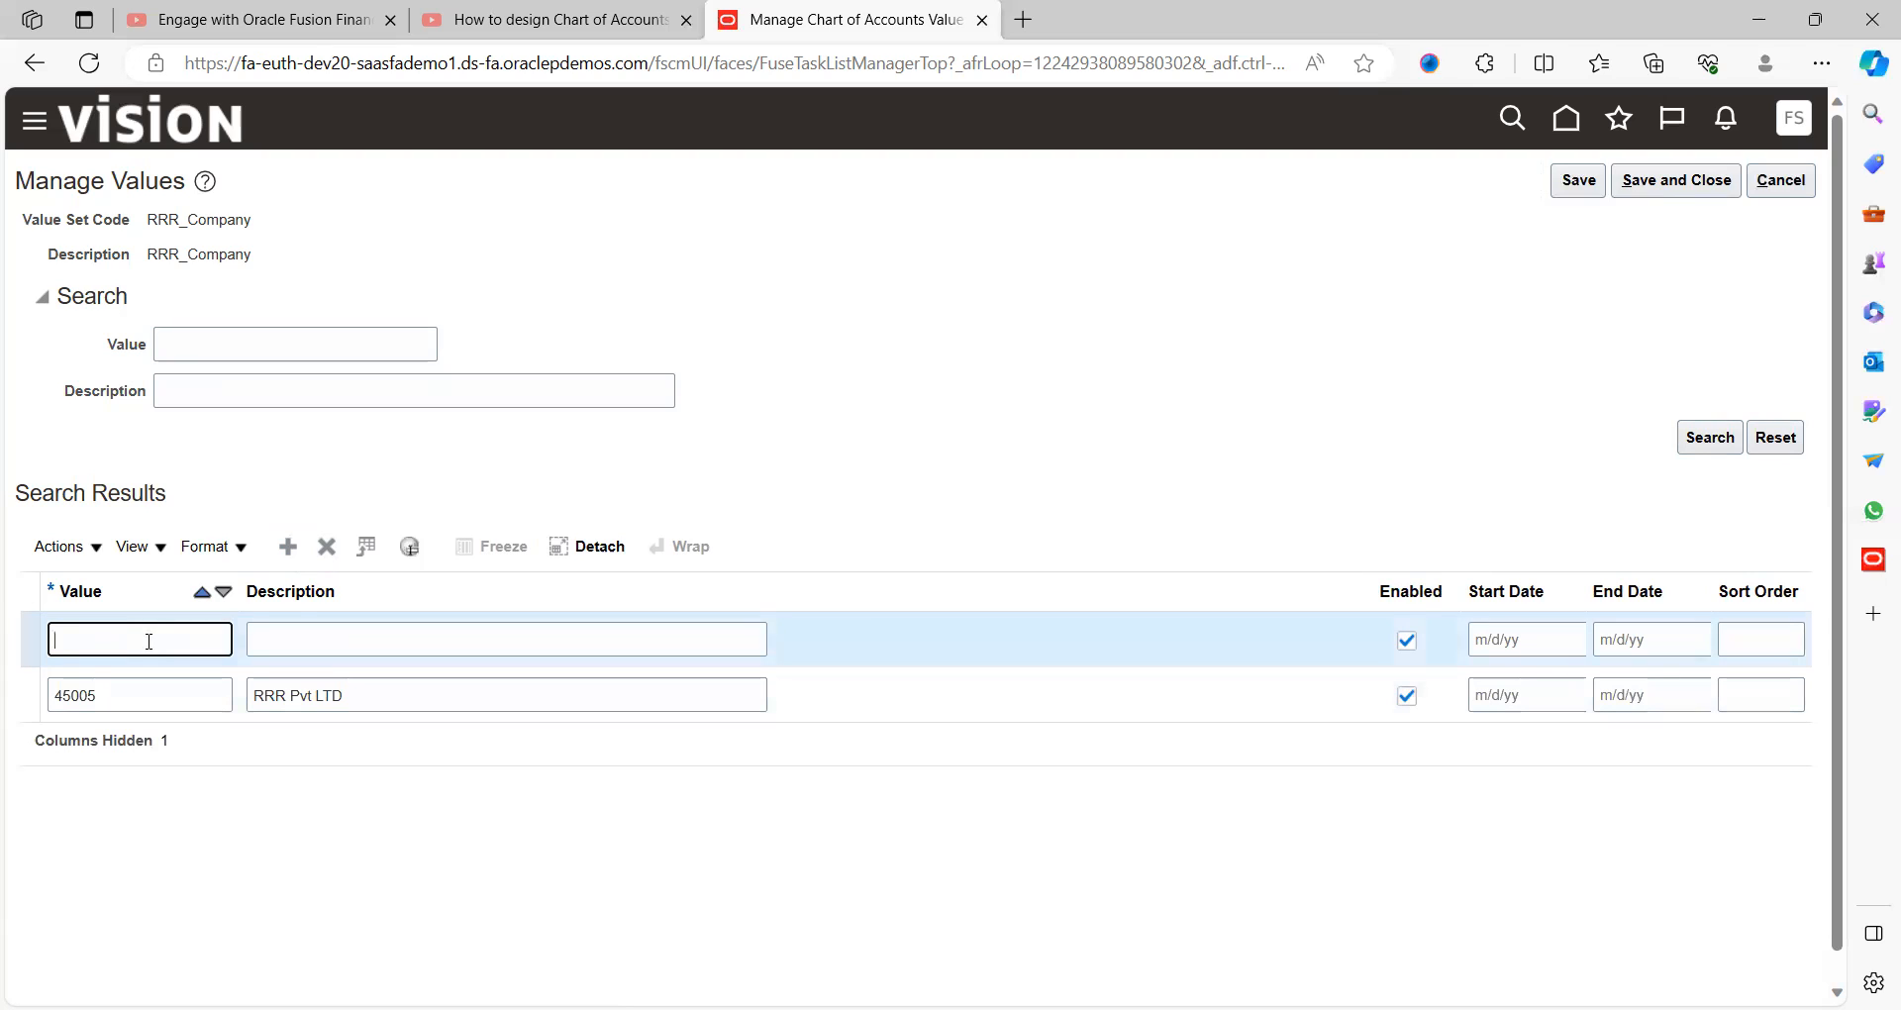
type("45006")
key("Tab")
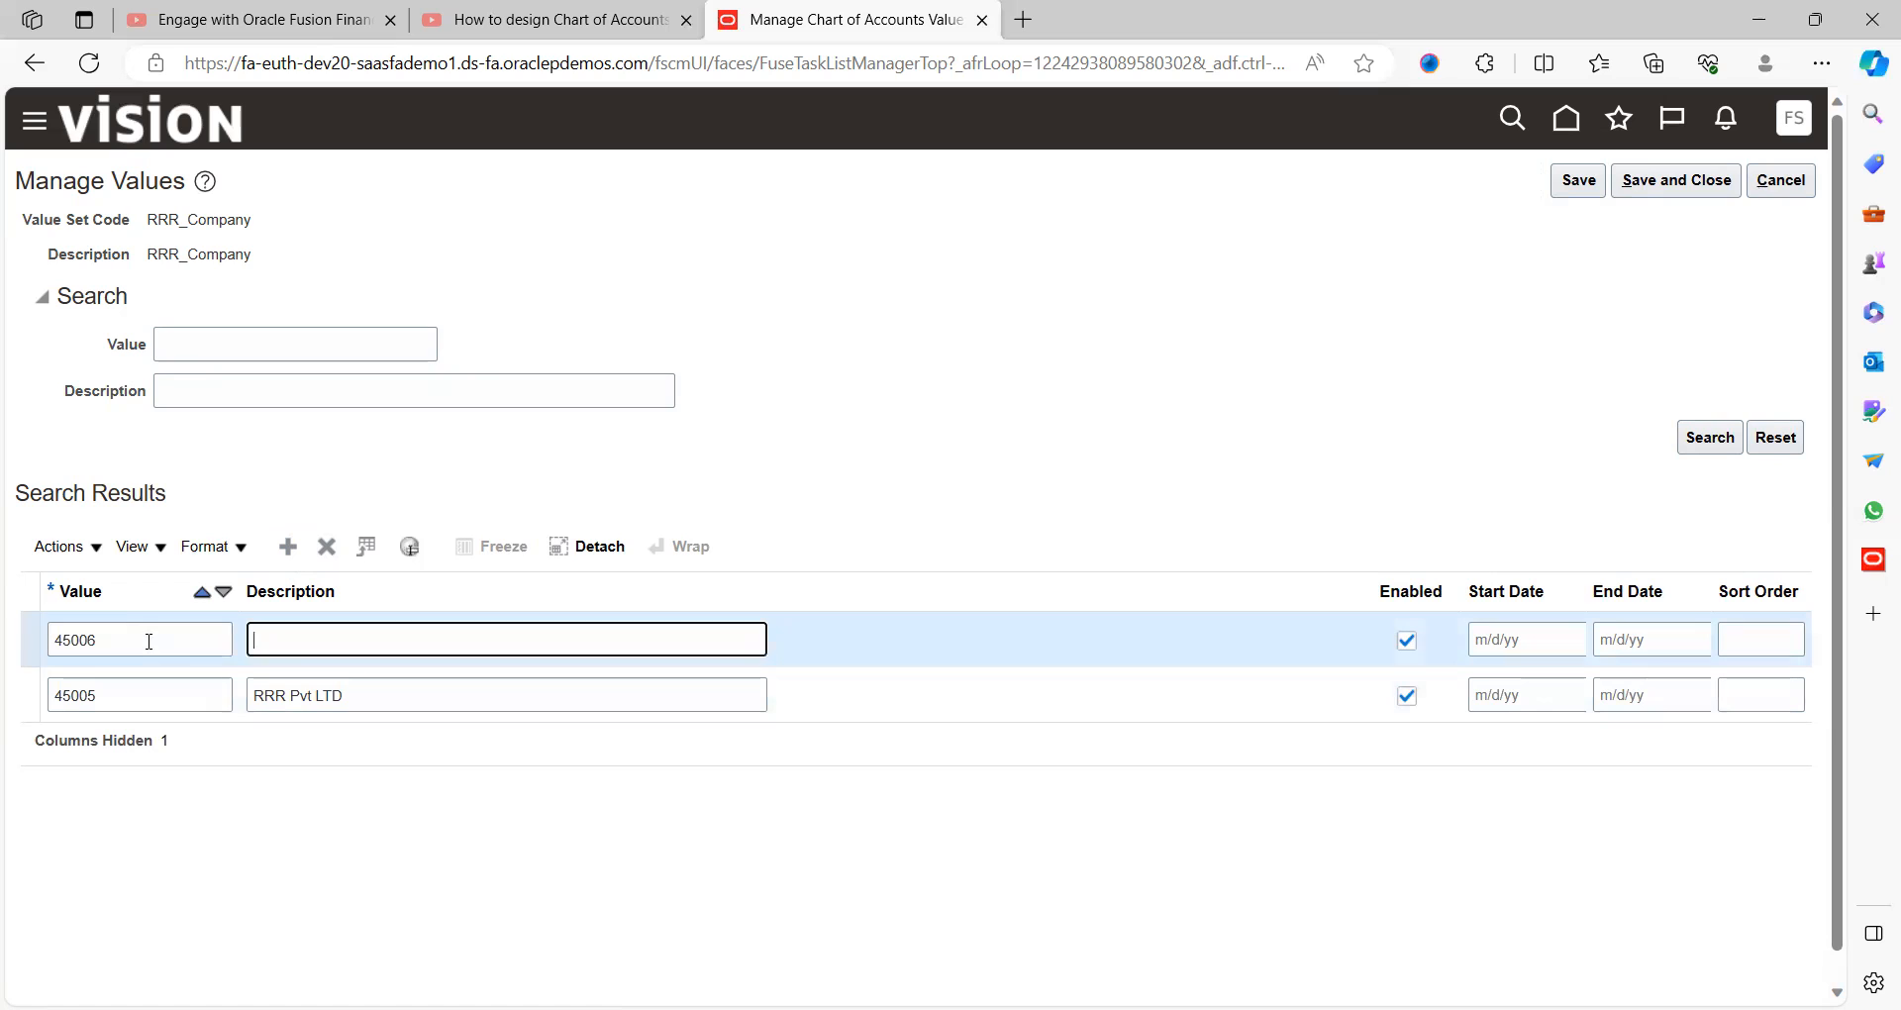
type("RRR Movi")
key("BackSpace")
key("BackSpace")
type("Consulting Pvt LTtd")
left_click(1579, 179)
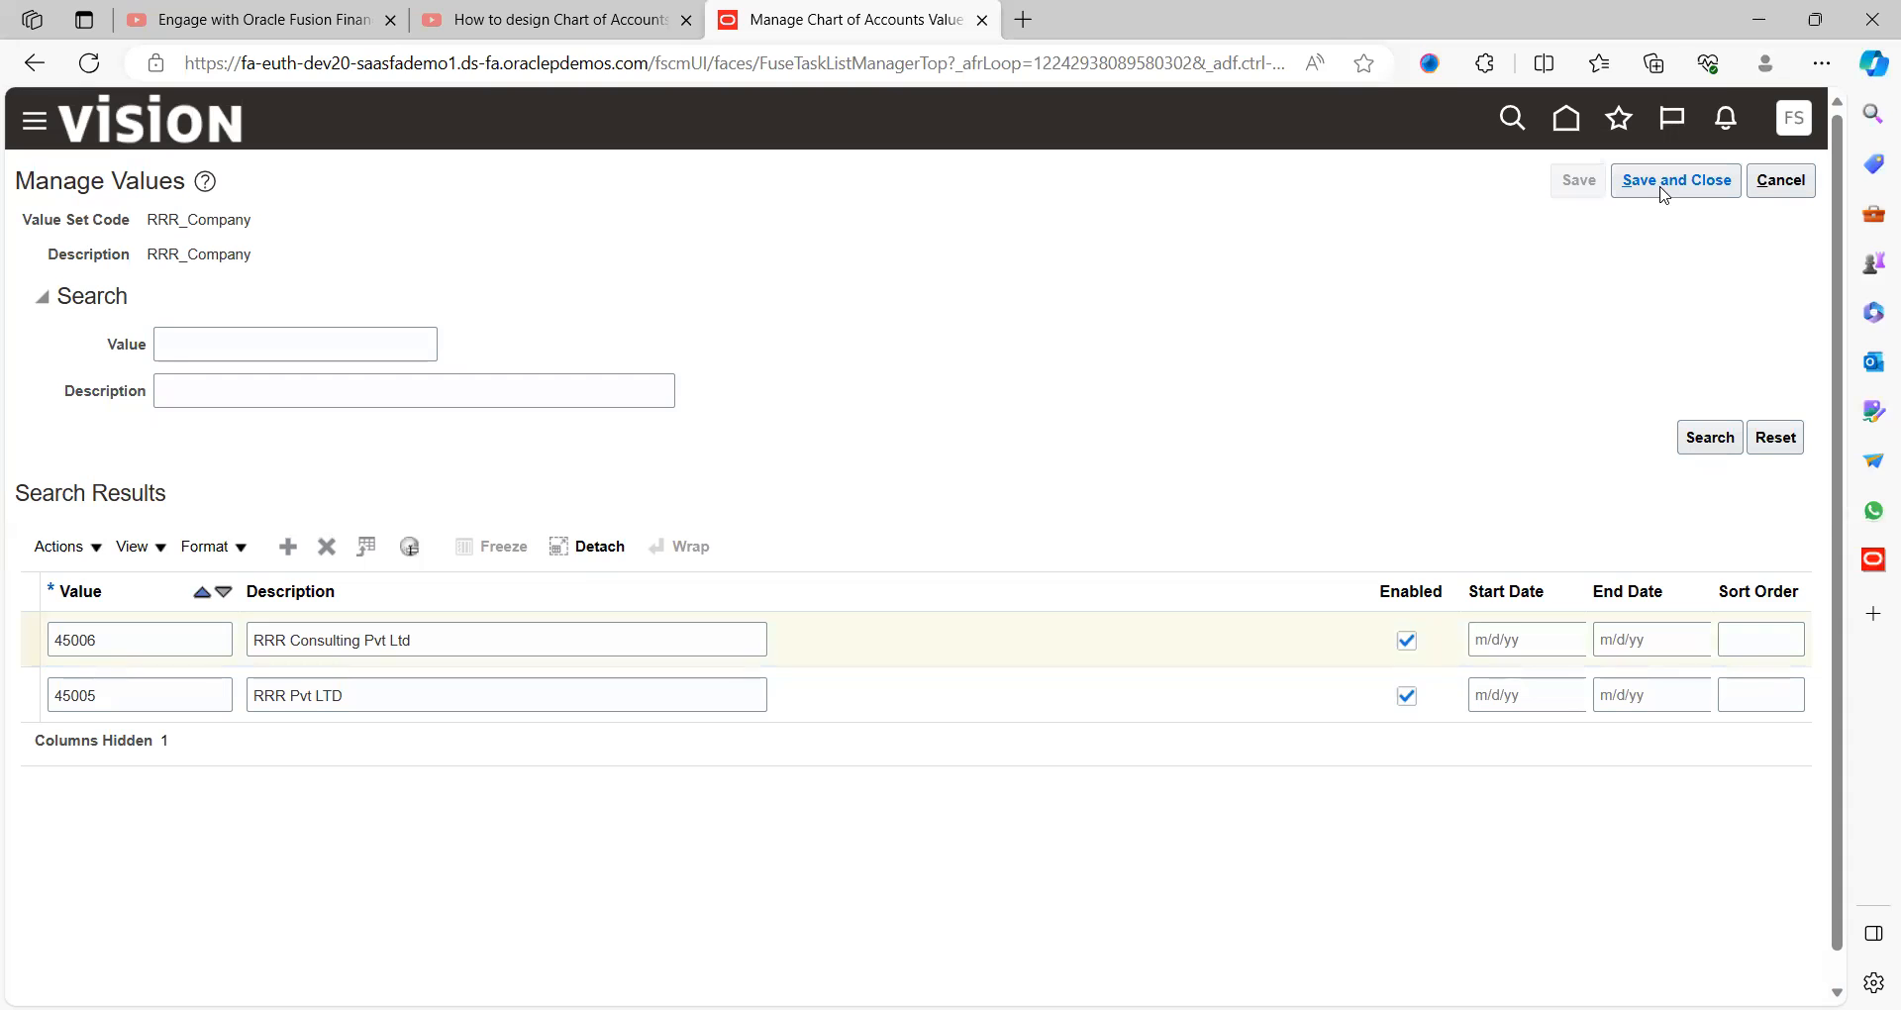
left_click(1663, 188)
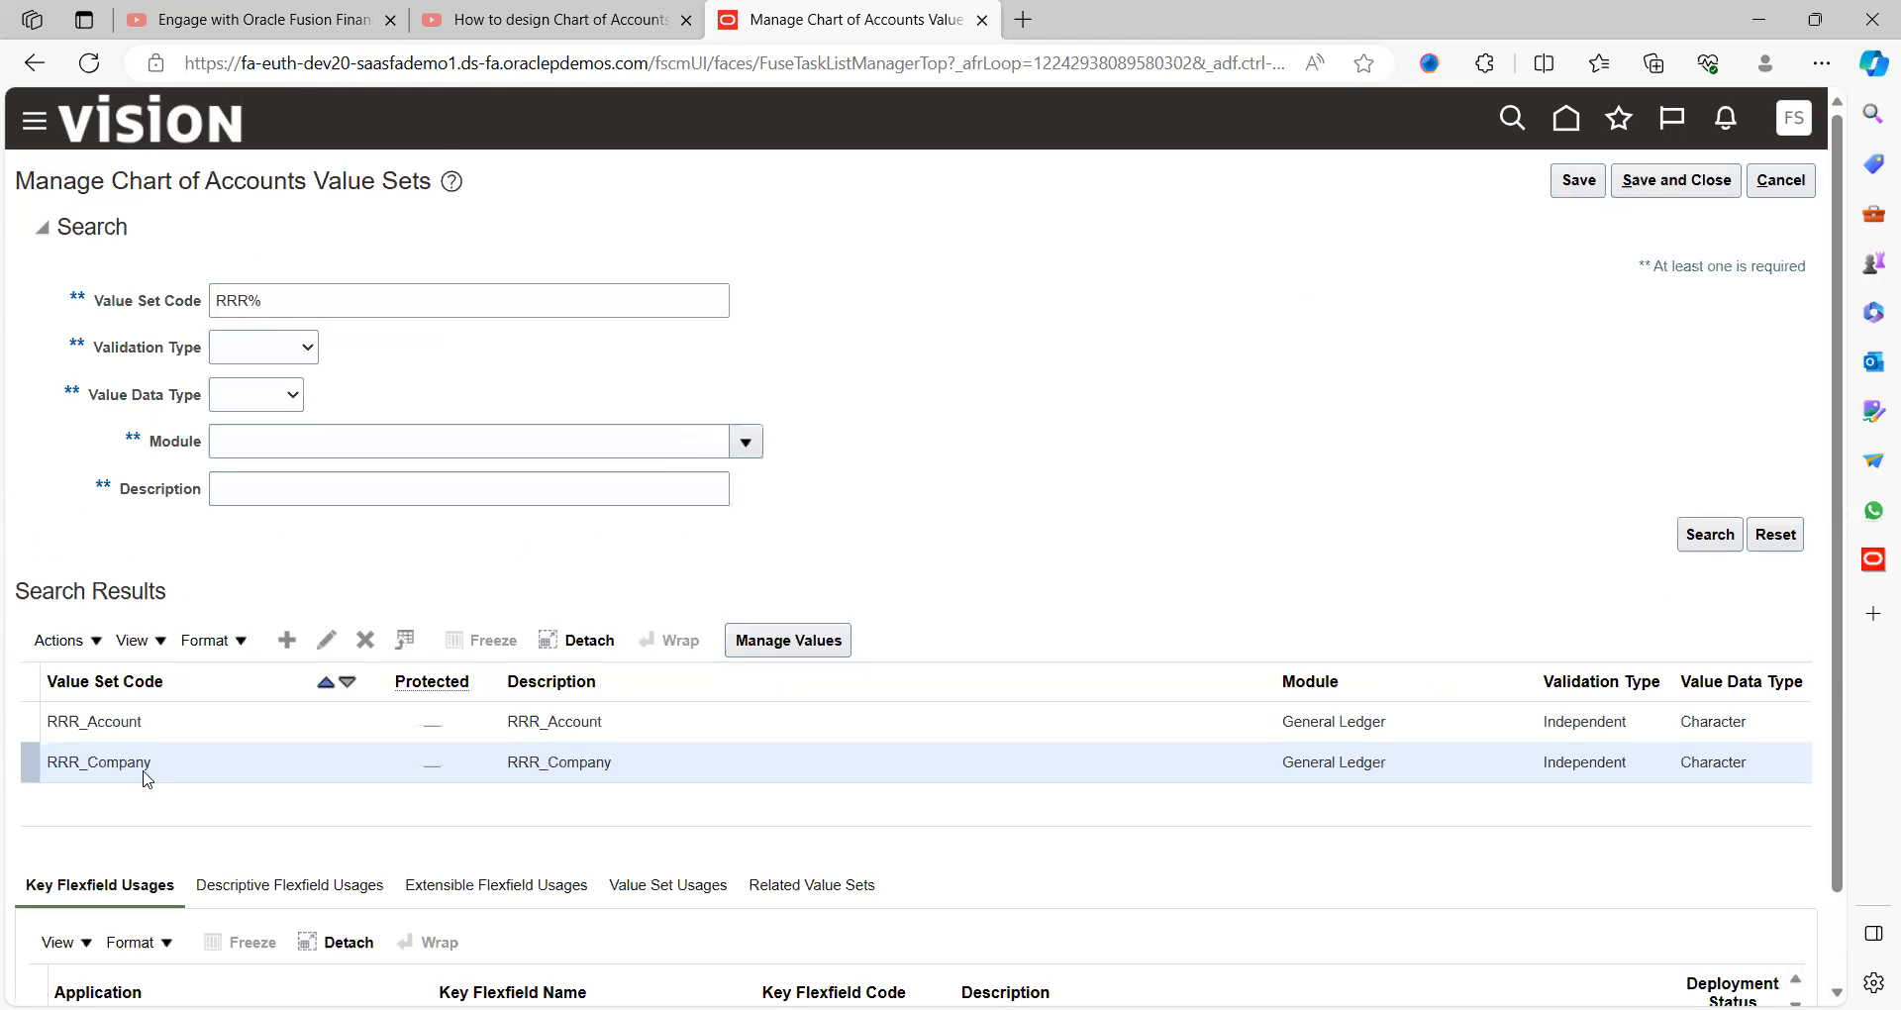
- Open the values of the RRR_Account value set and add the value 4300 with the description Retain & Earnings
left_click(187, 723)
left_click(742, 652)
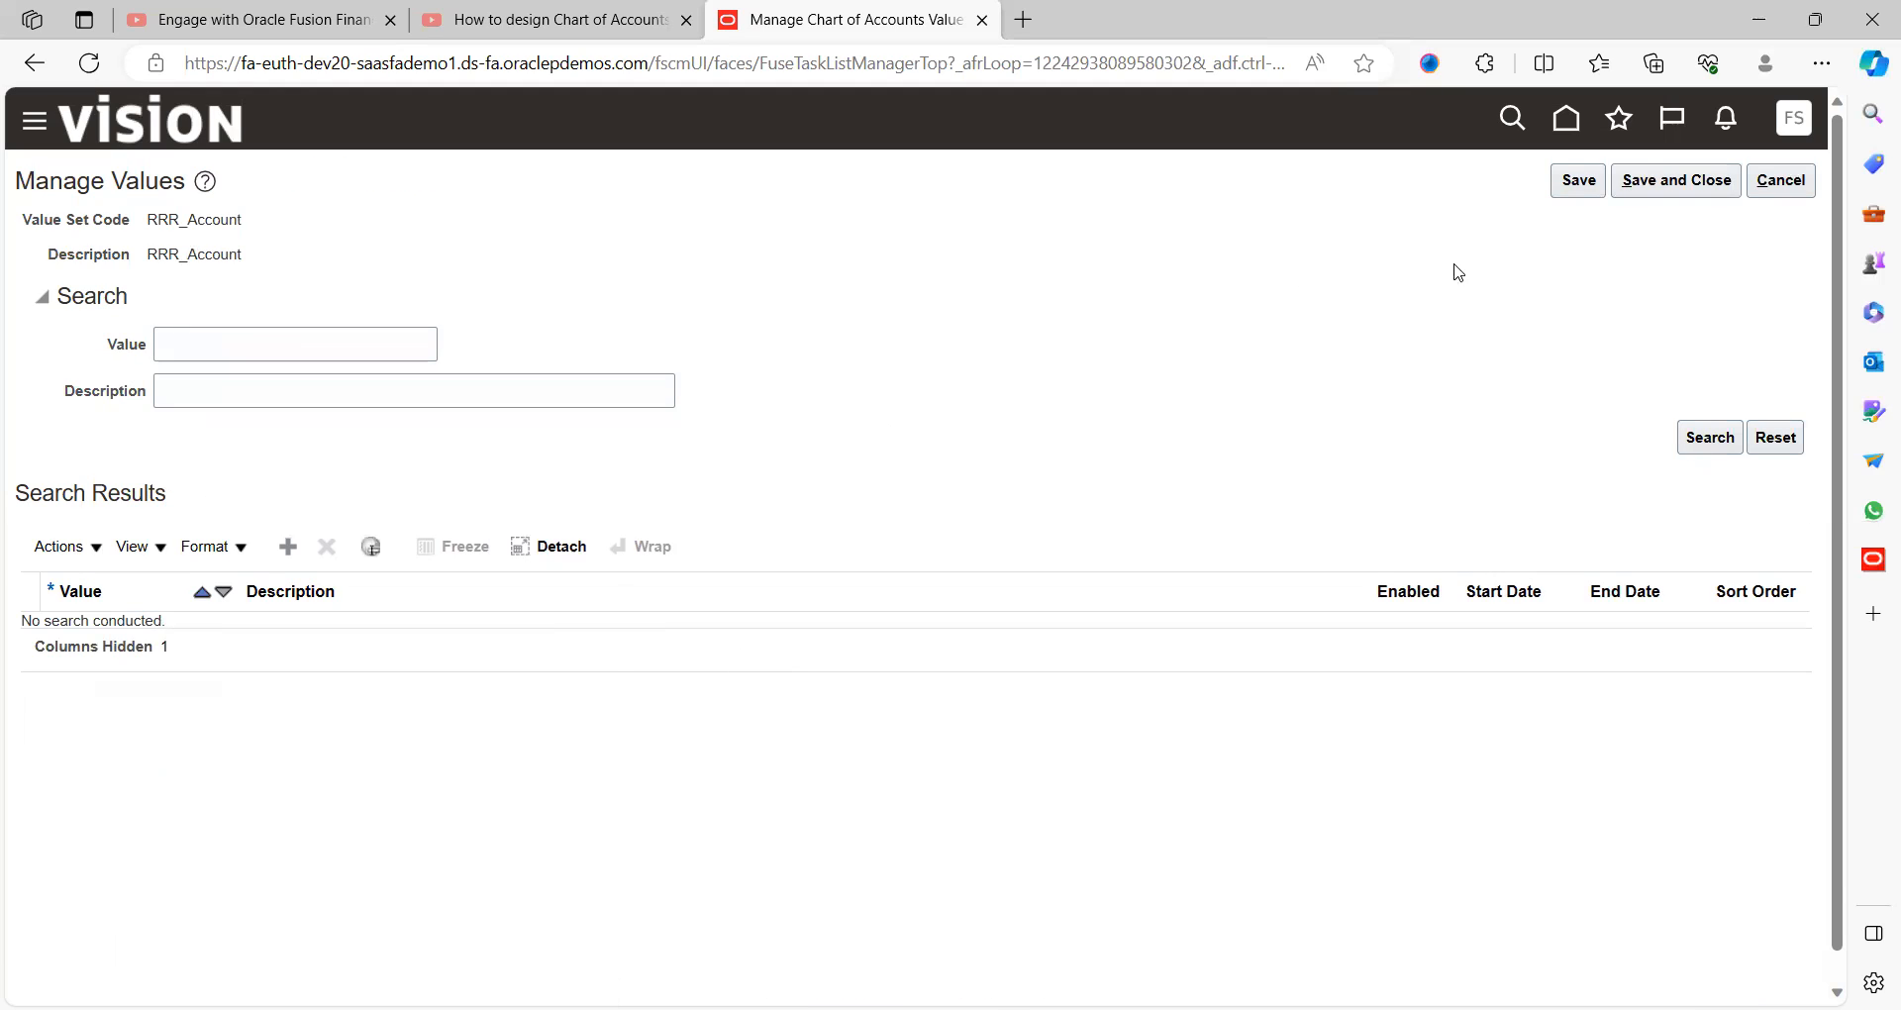
left_click(288, 546)
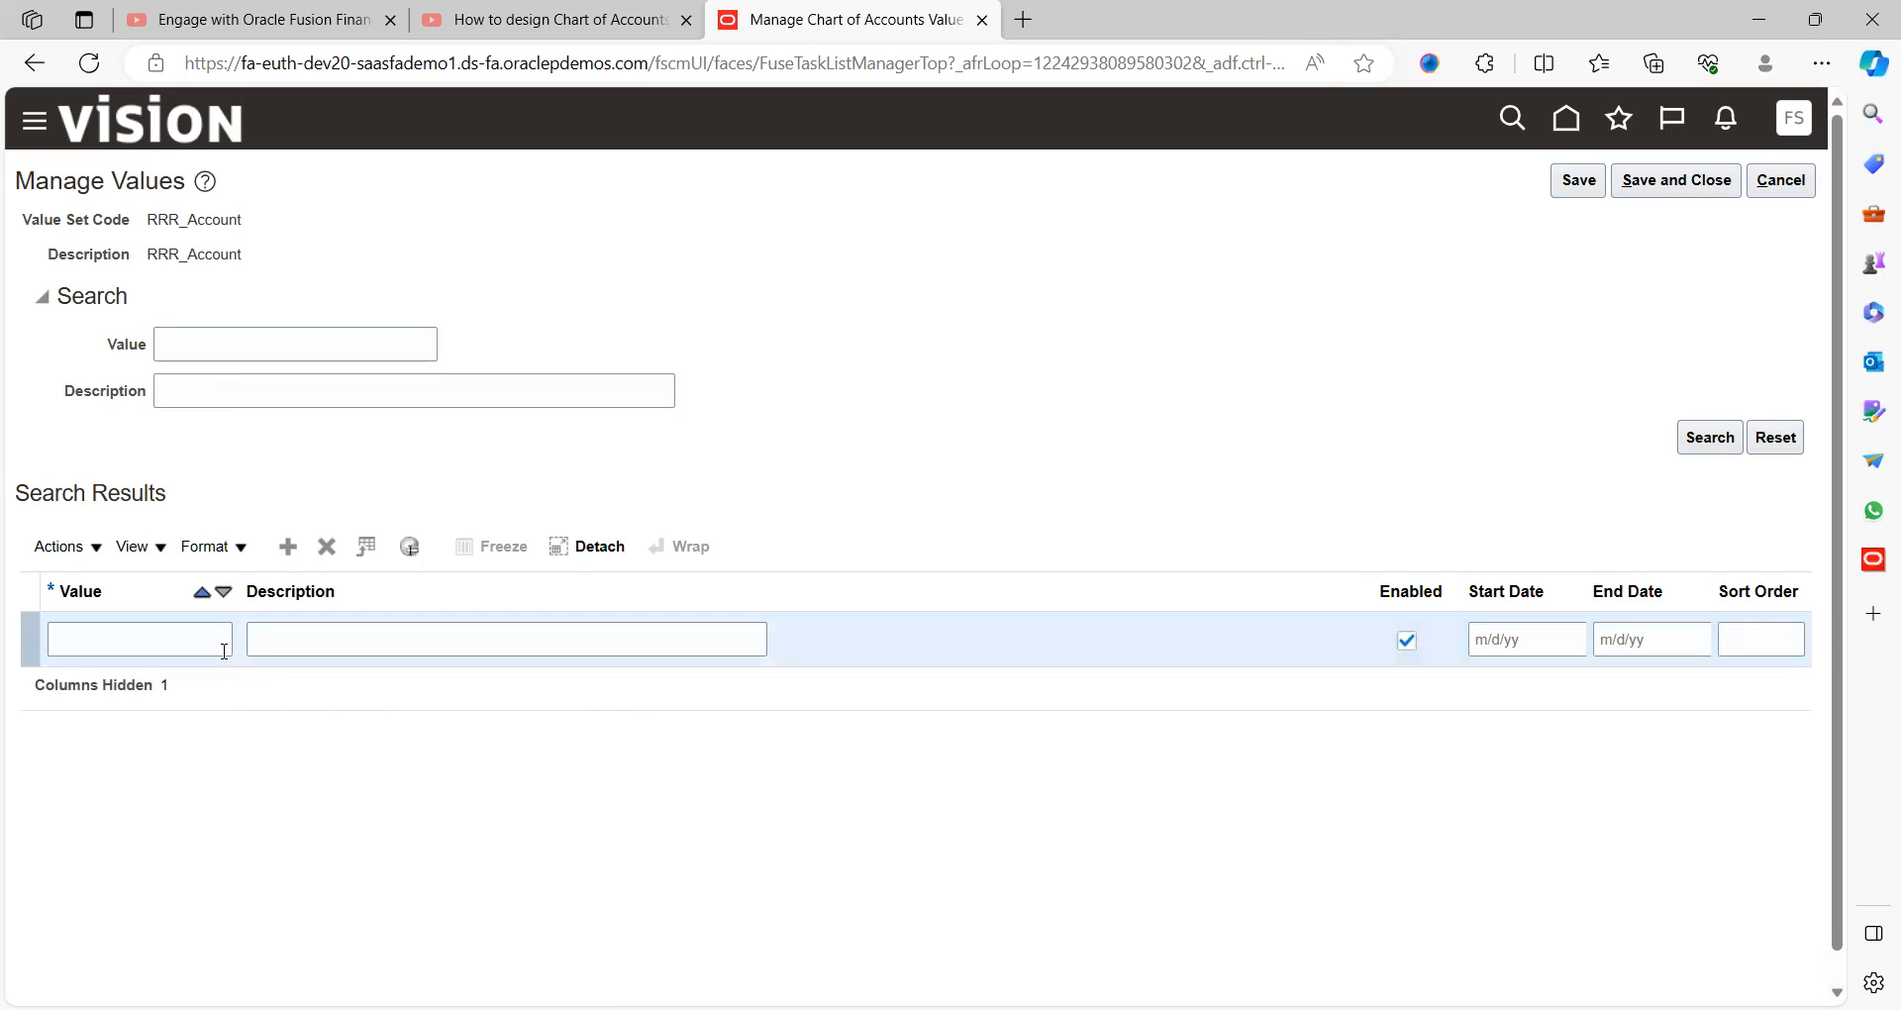
left_click(180, 643)
type("4300")
key("Tab")
type("Retain")
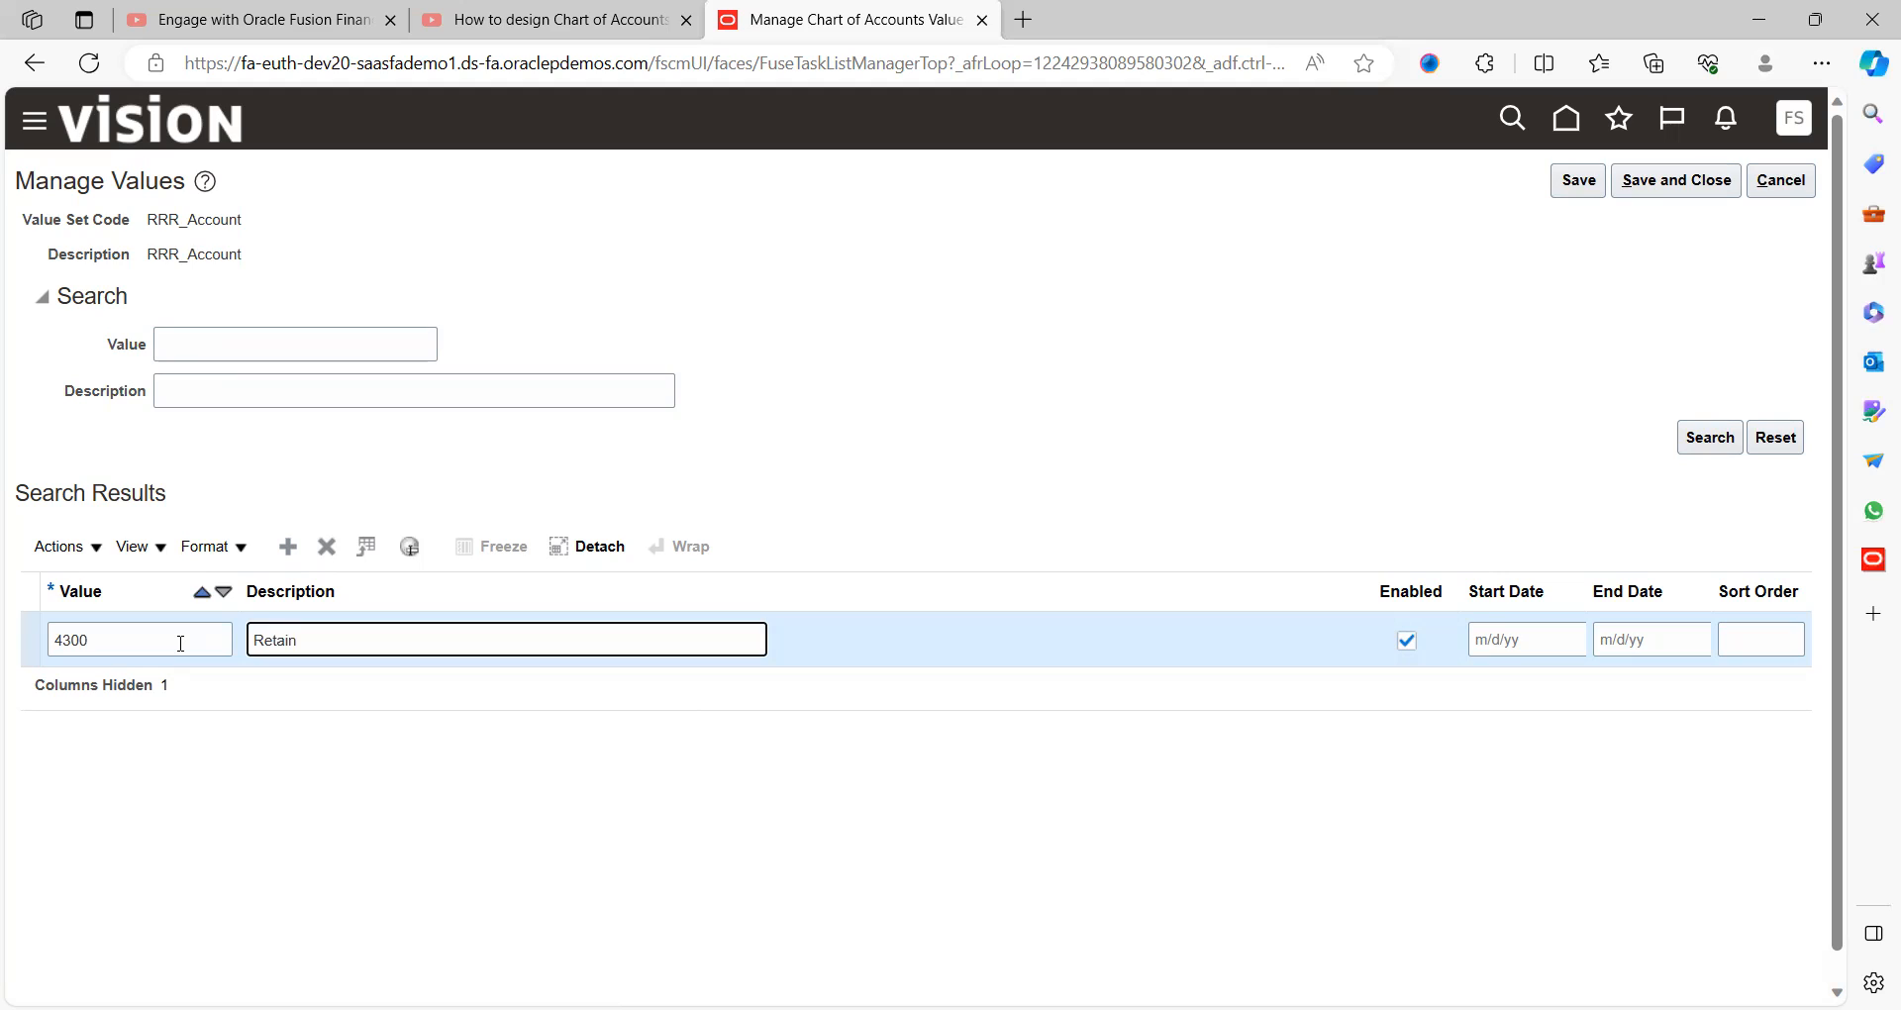
type(" & Earning")
key("Tab")
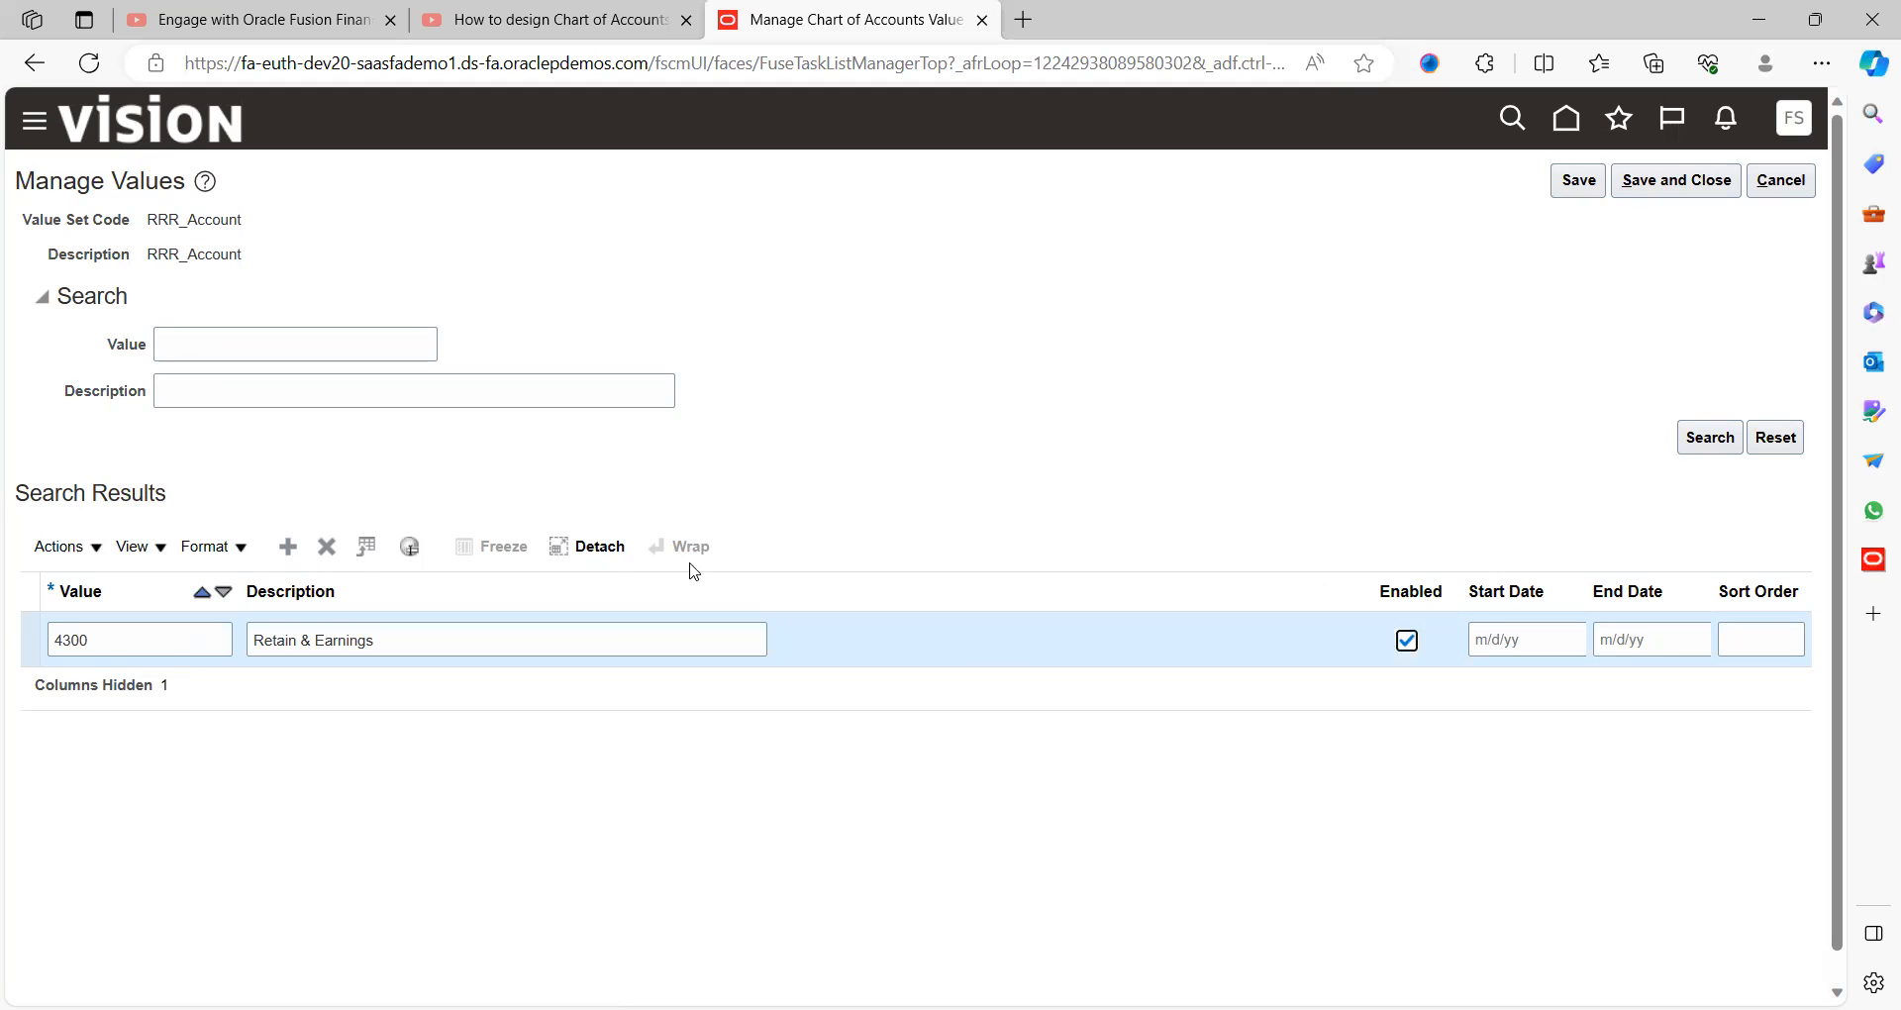
- Add the value 4301 with the description Expenses to the RRR_Account value set, and save and close its values
left_click(288, 545)
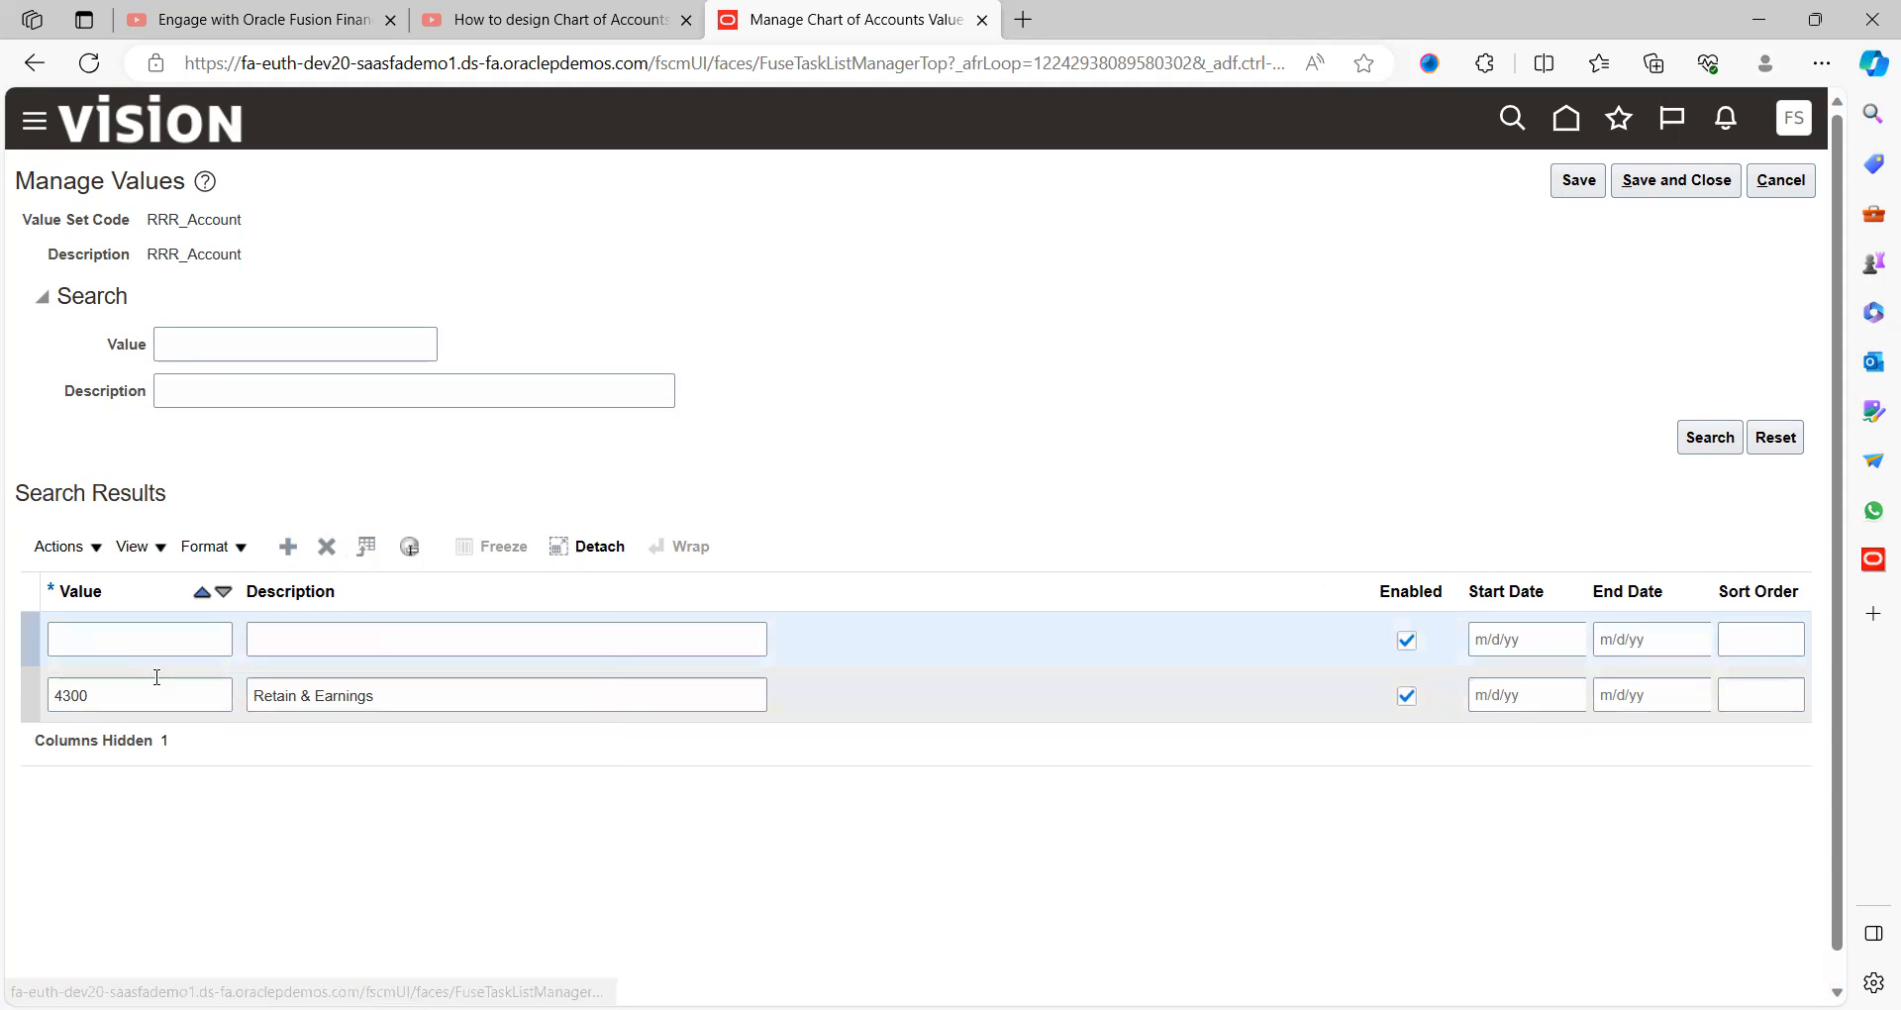
left_click(123, 644)
type("4301")
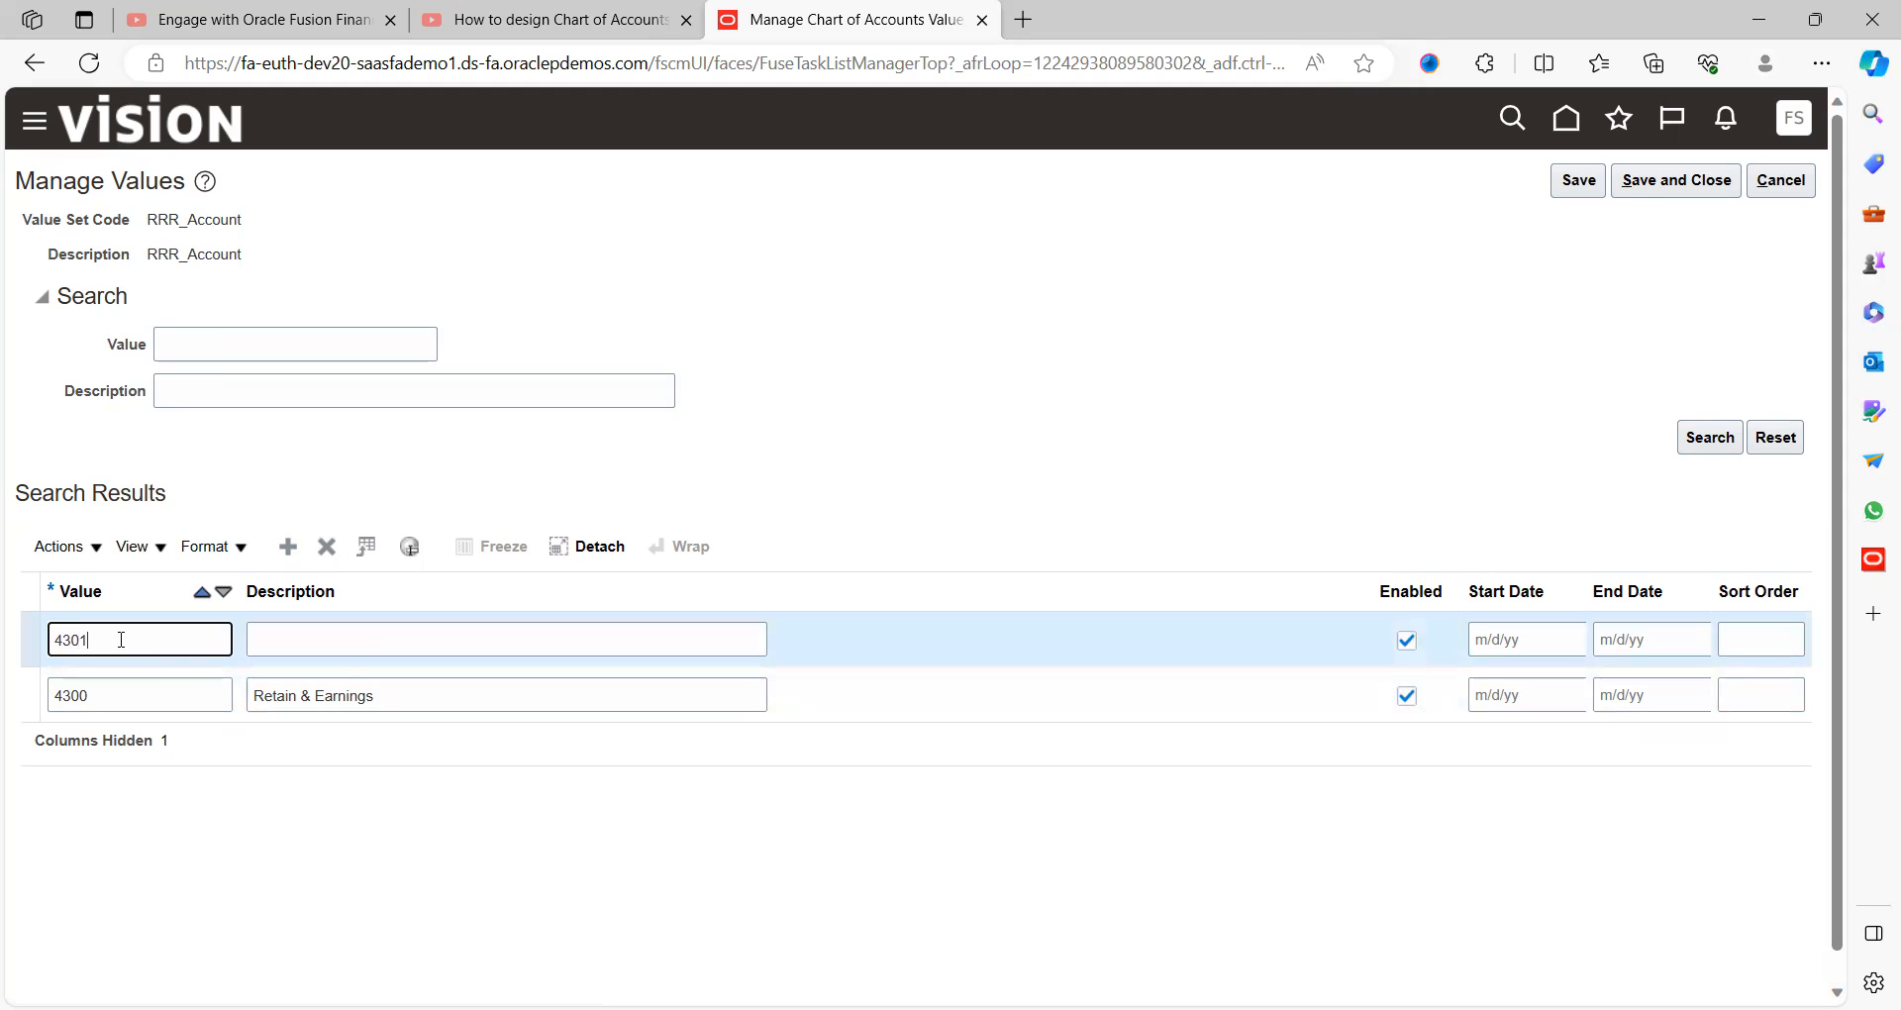
key("Tab")
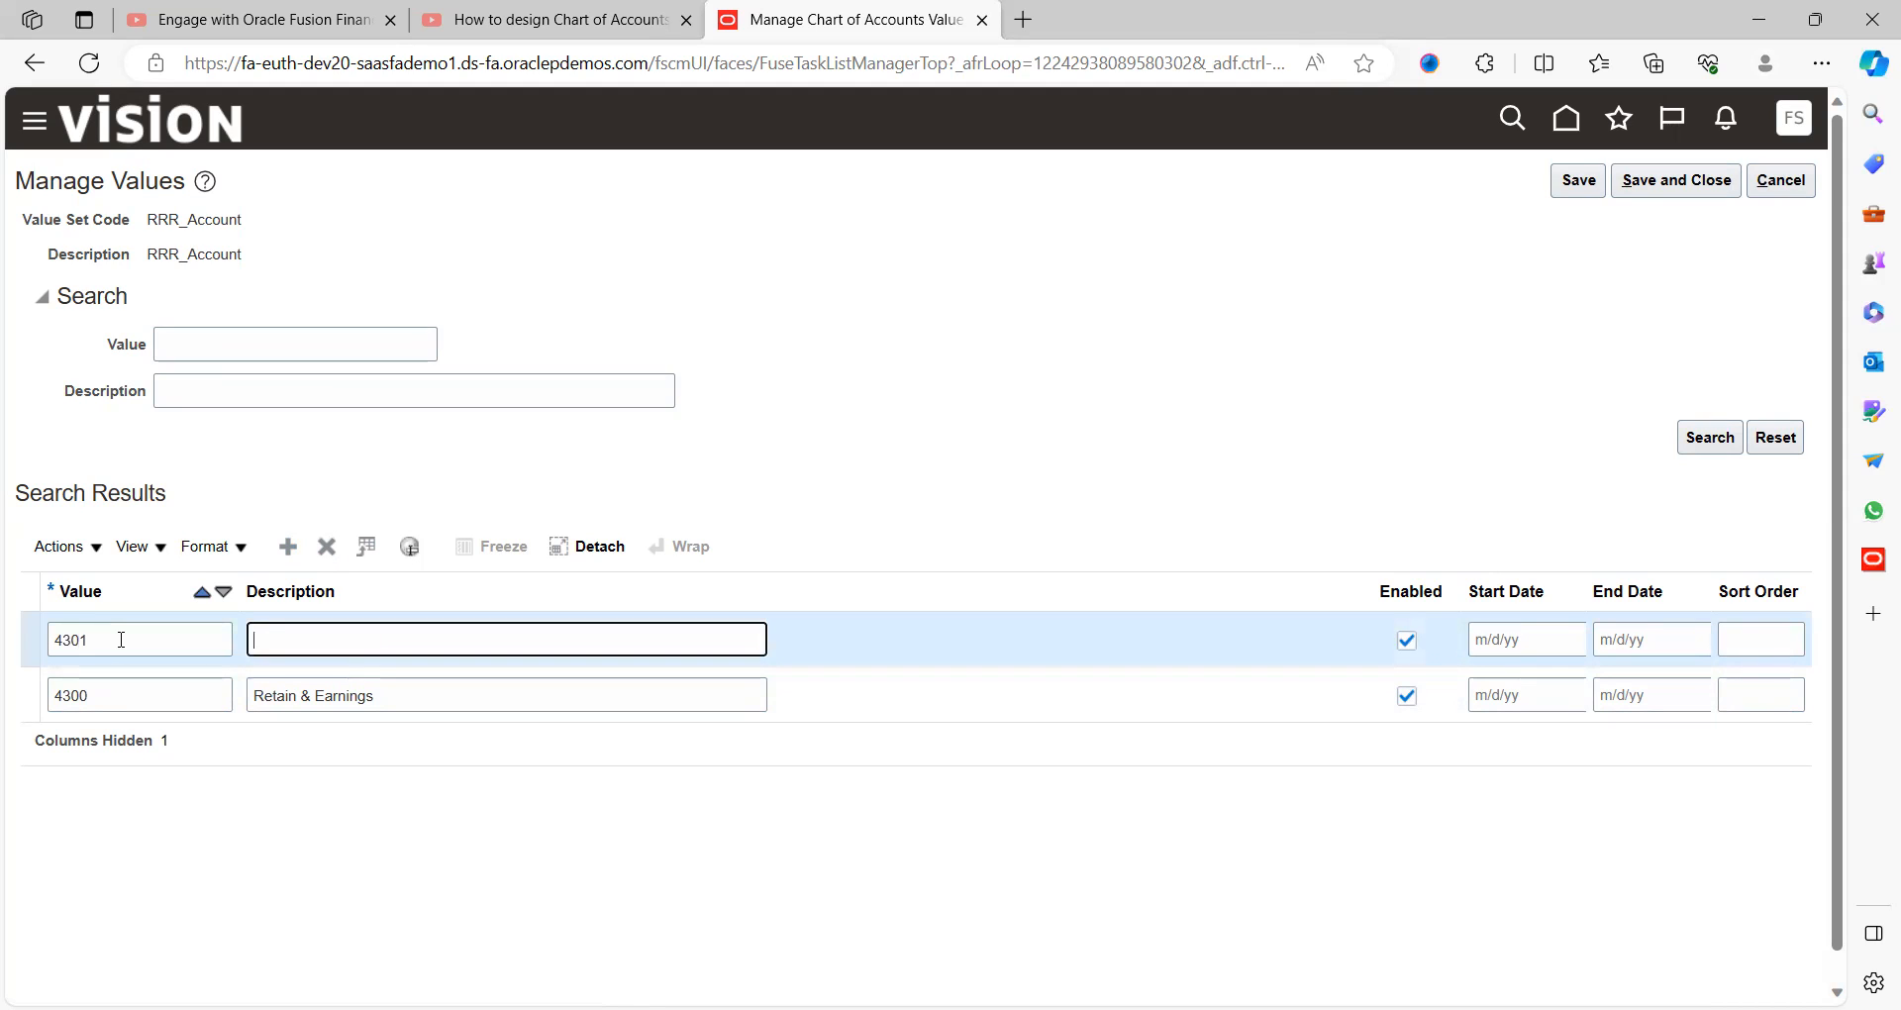
type("Expenses")
key("Tab")
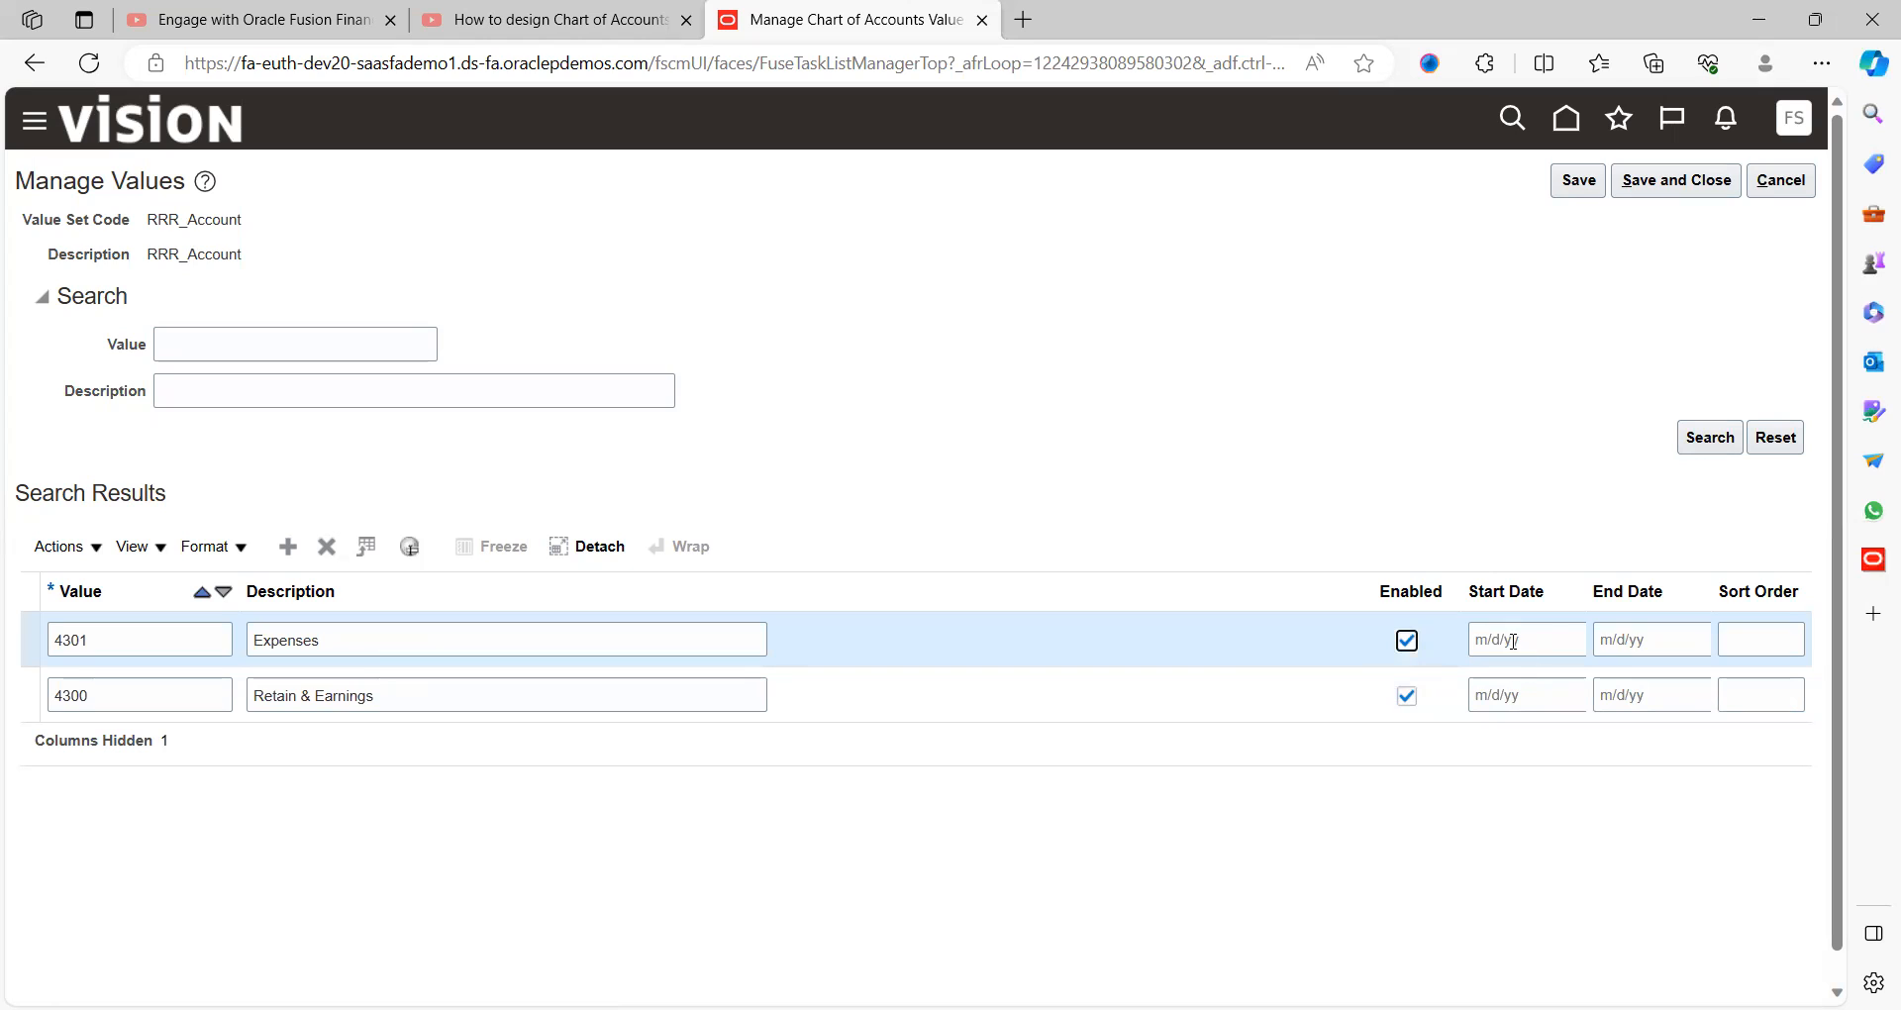
left_click(1655, 642)
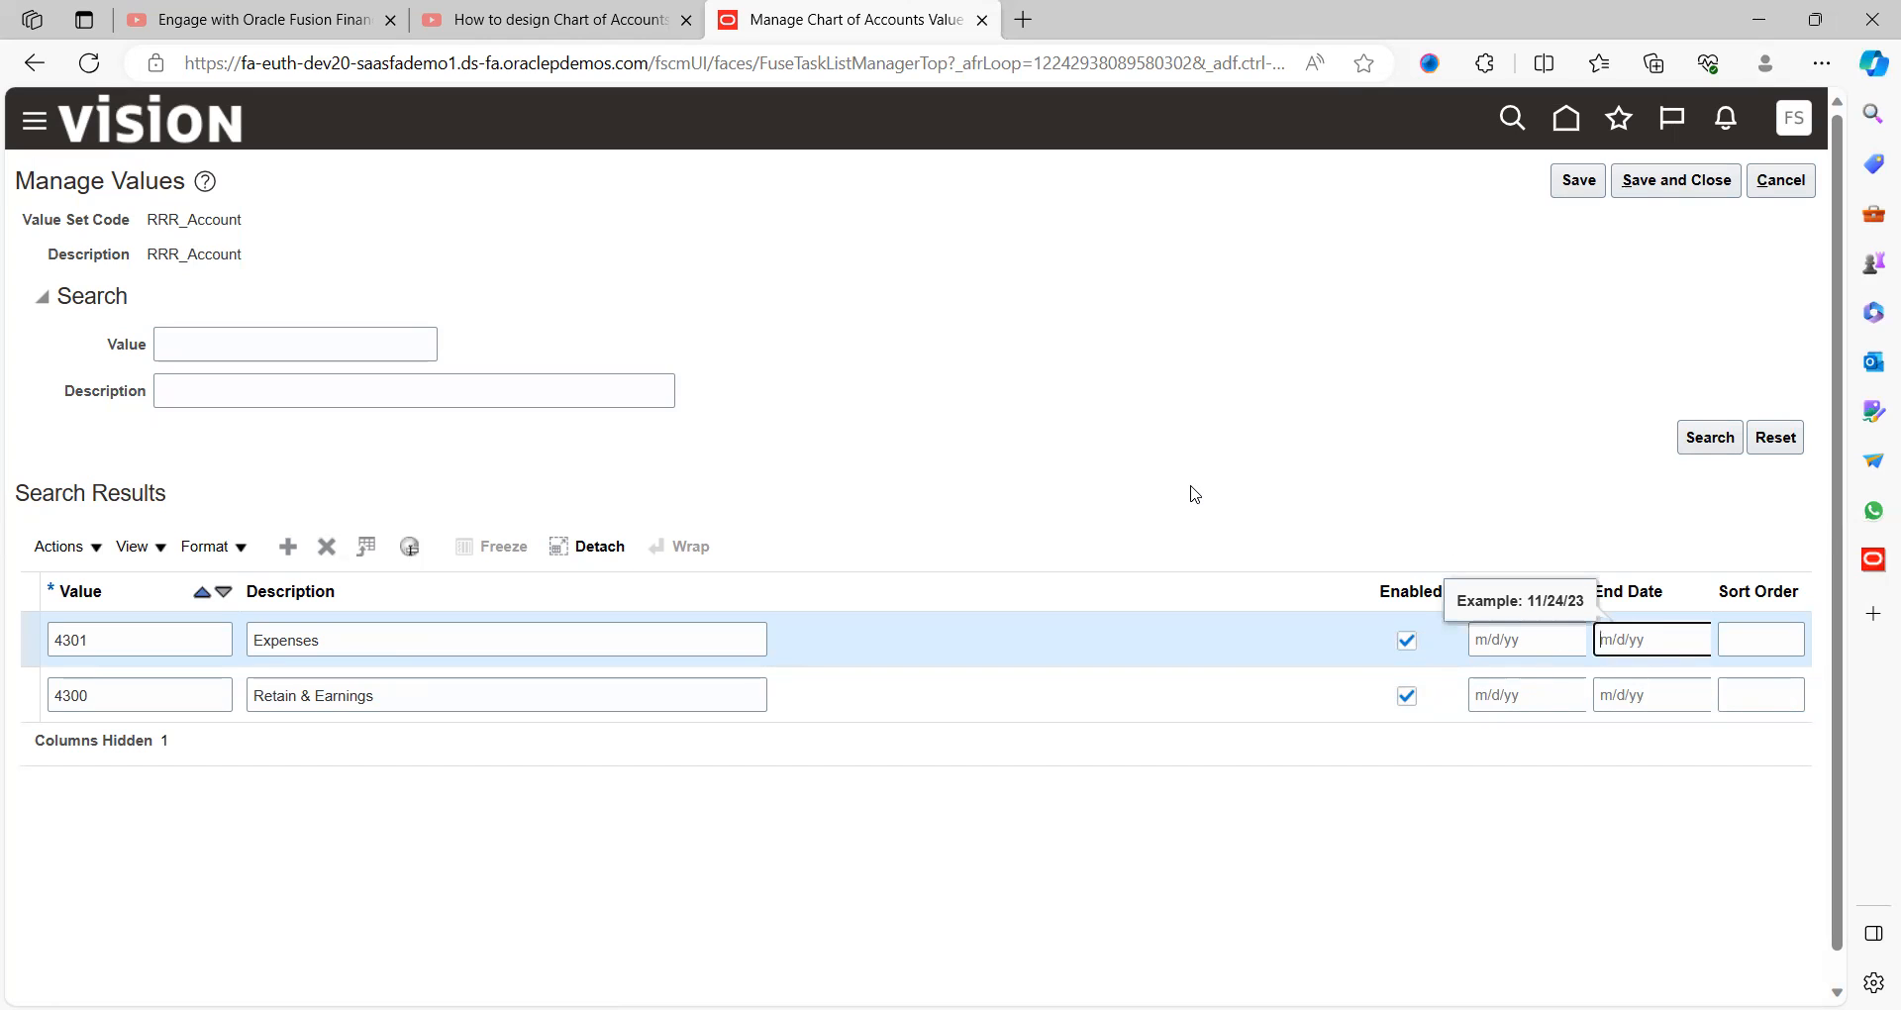
left_click(1578, 181)
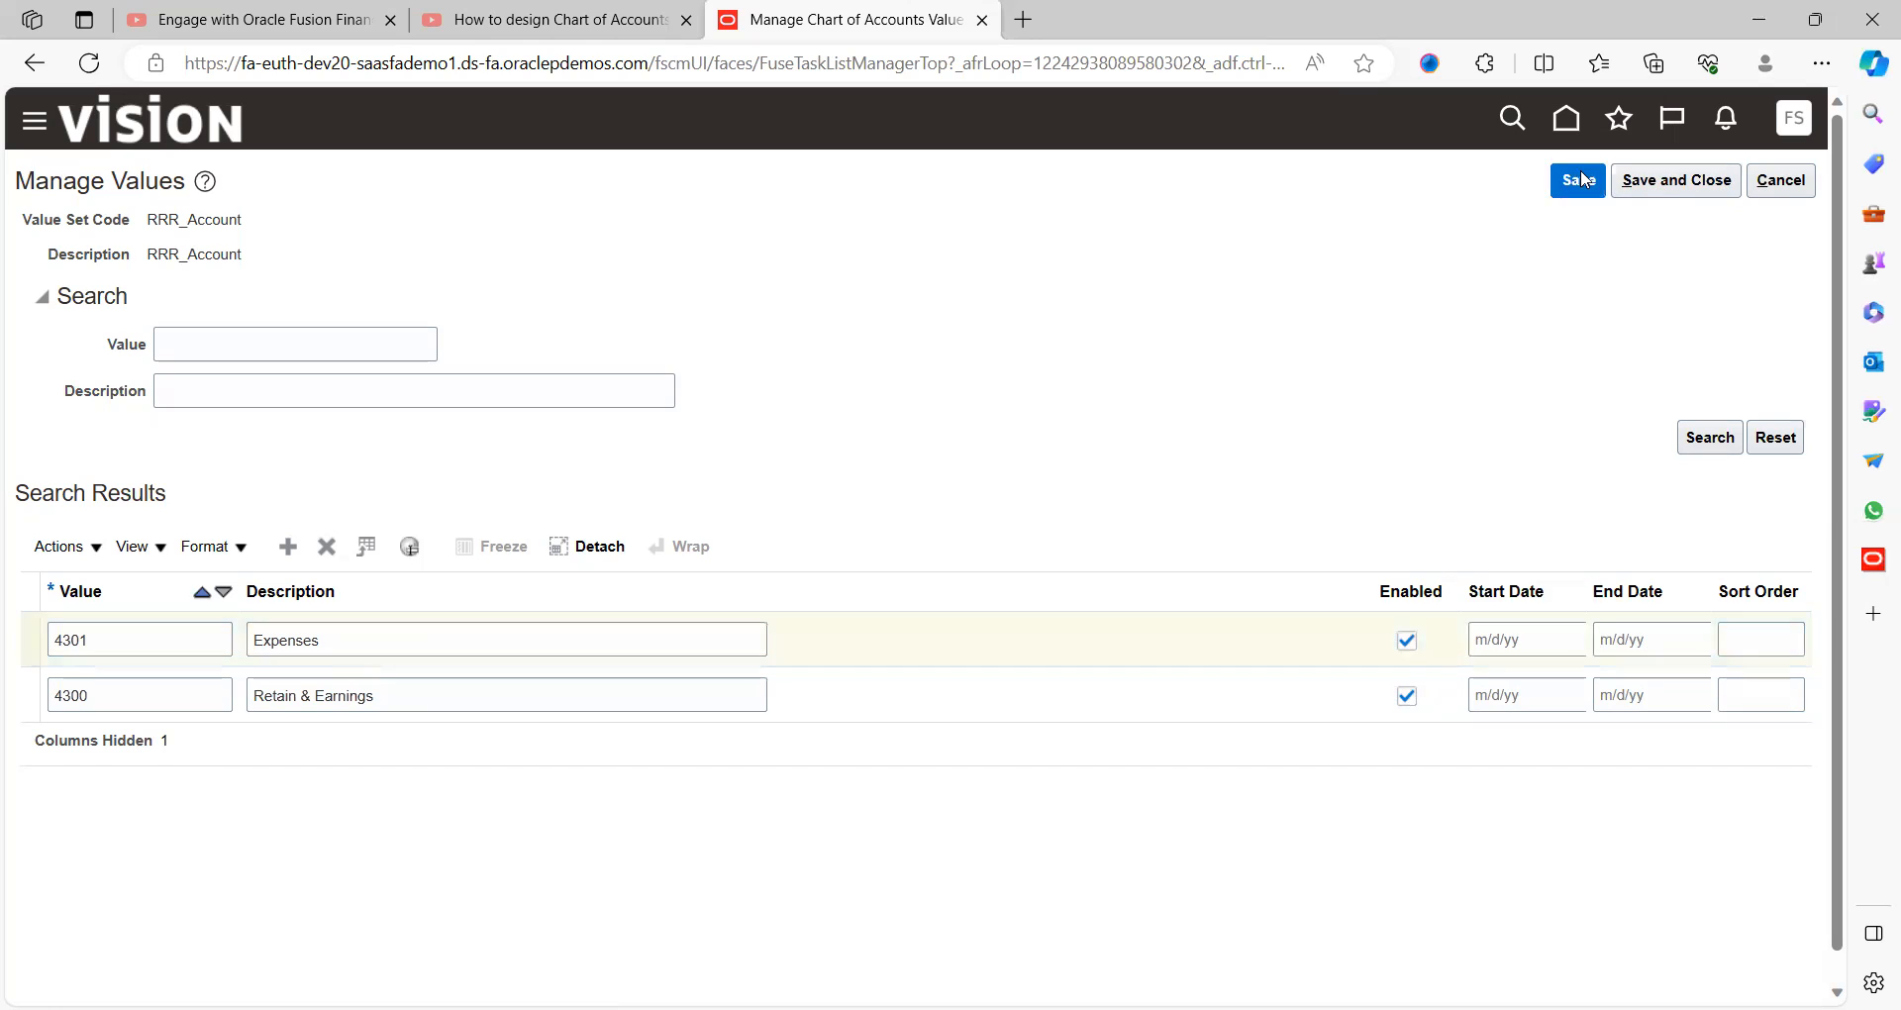
left_click(1673, 188)
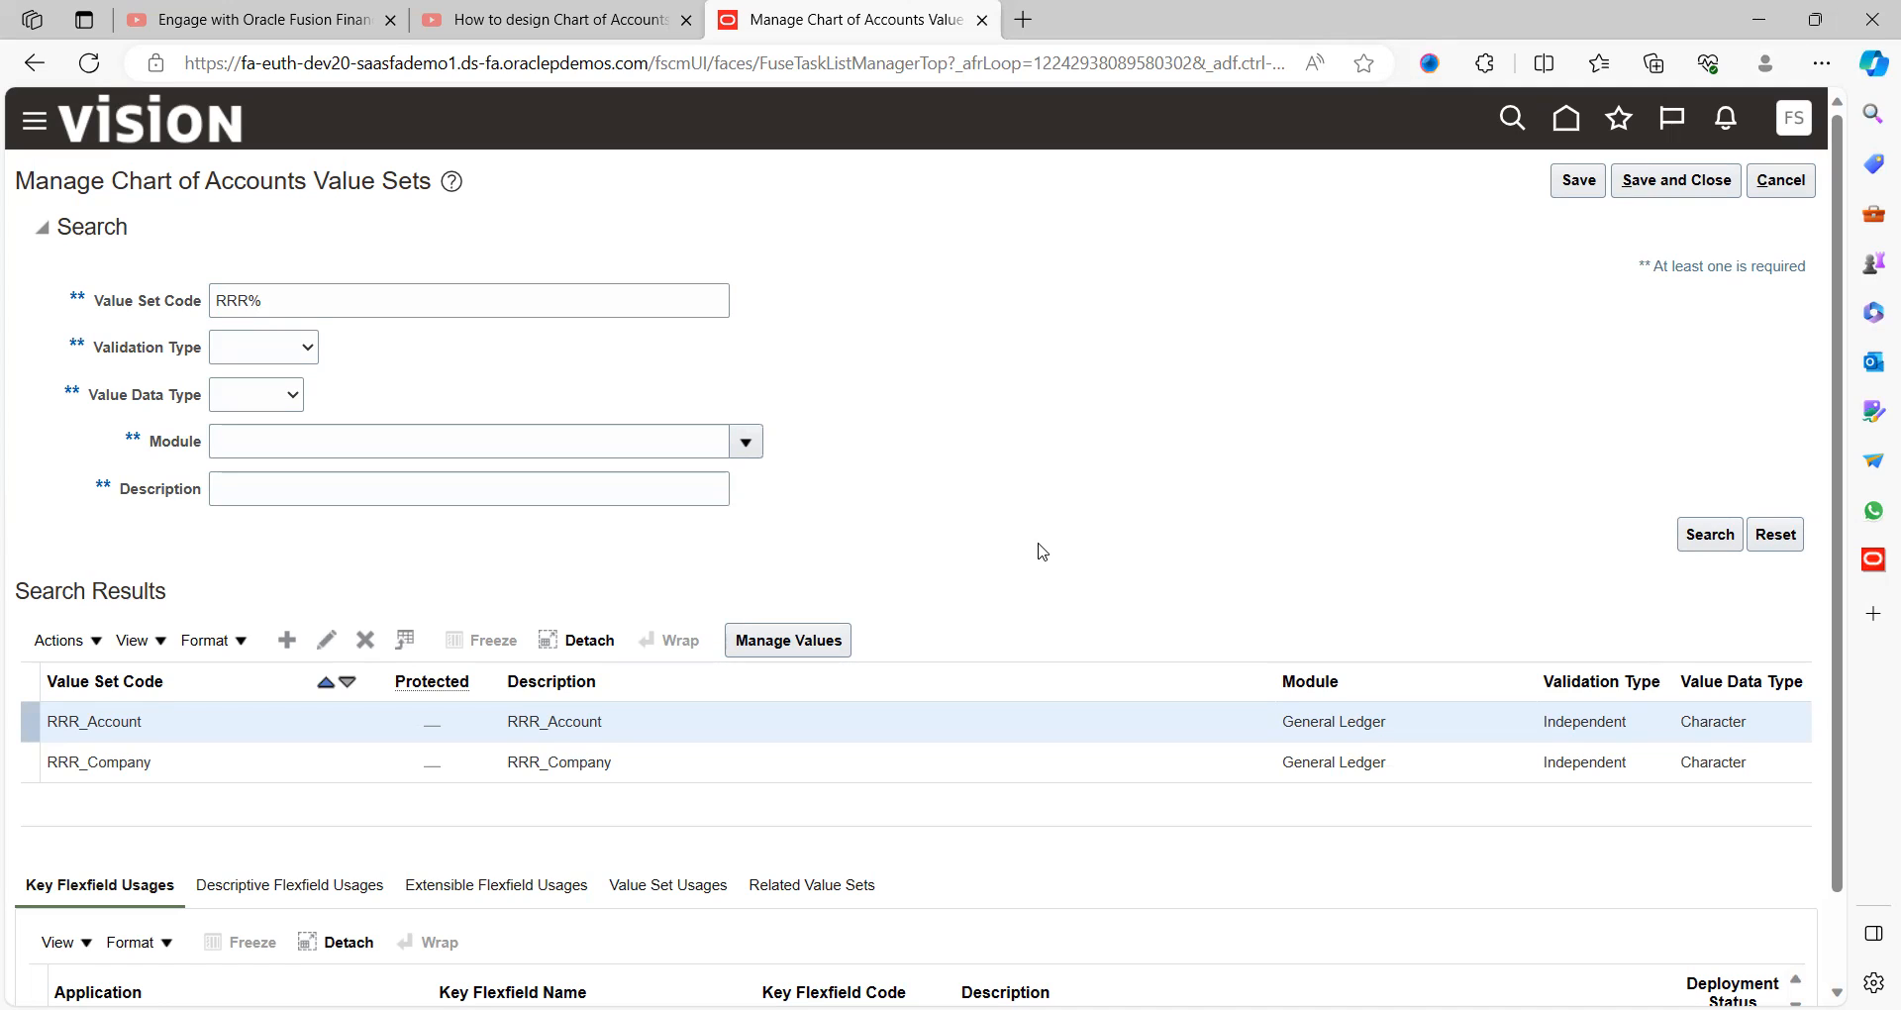
- Save and close the value sets, and open the General Ledger Accounting Flexfield's structures for management through the Manage Chart of Accounts Structures task
left_click(1693, 193)
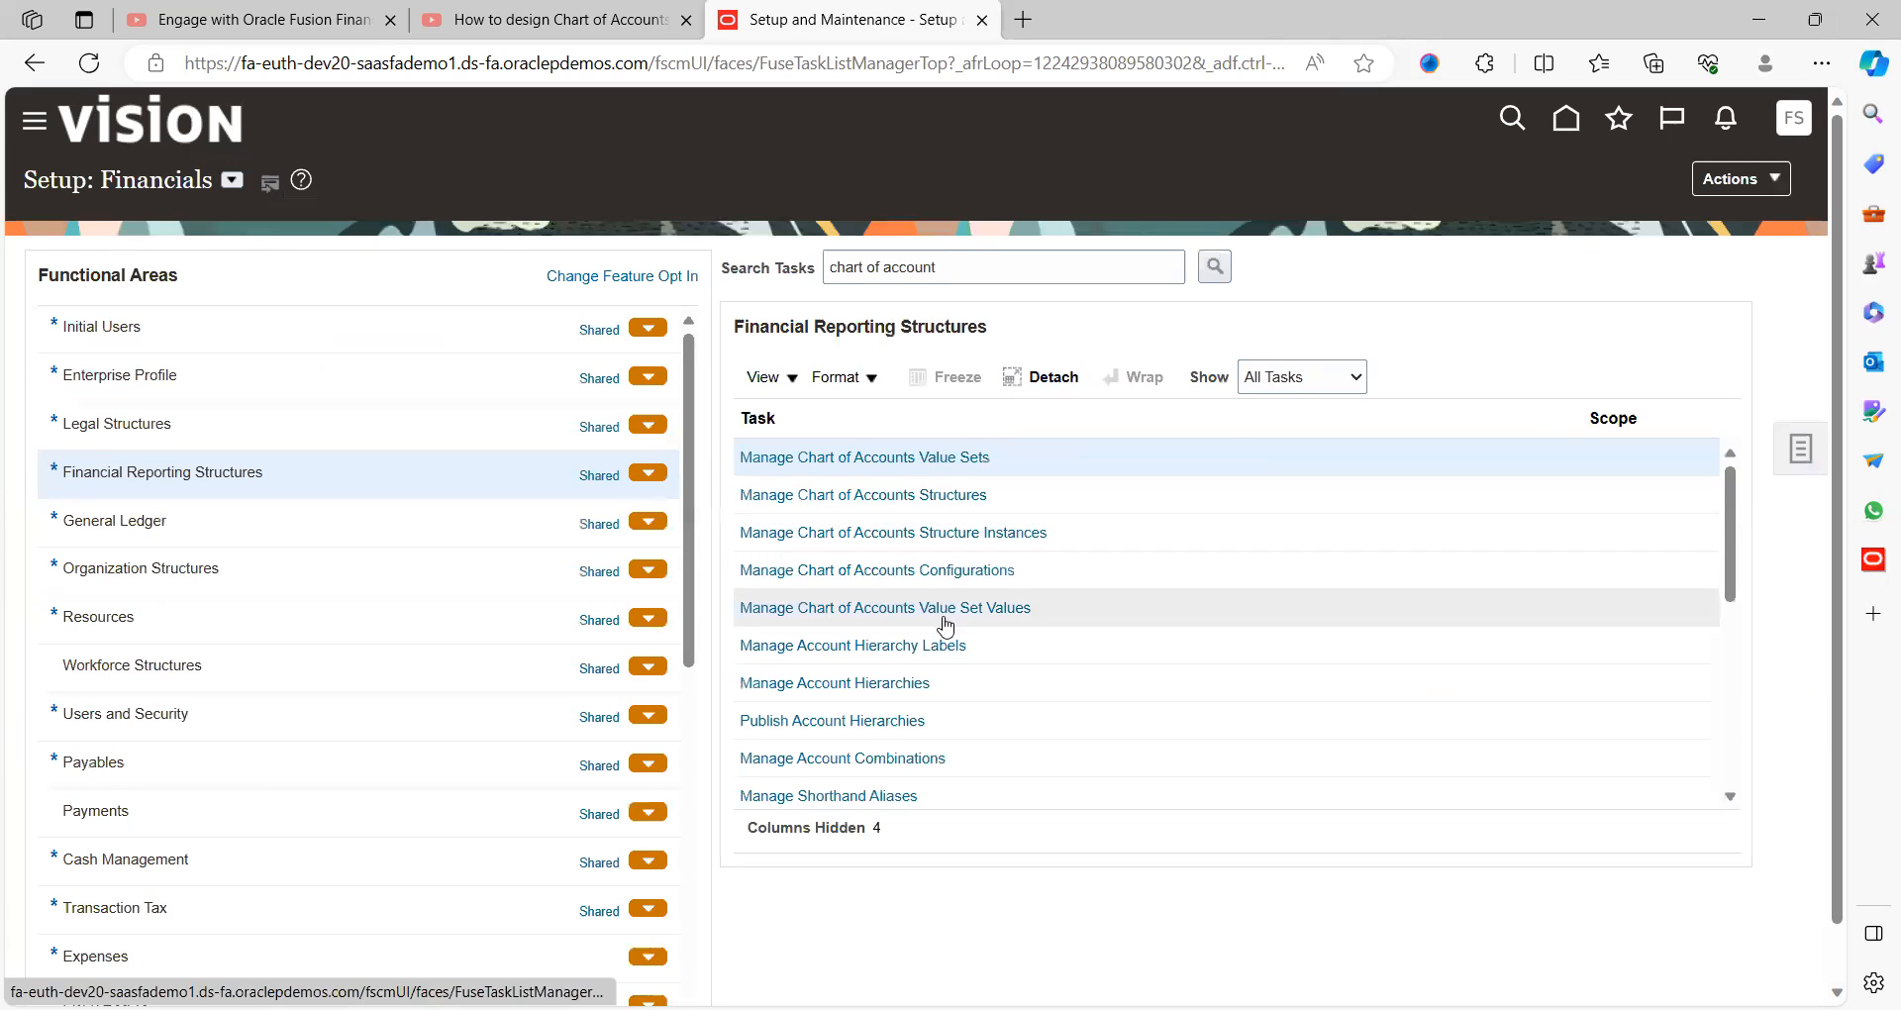
left_click(948, 502)
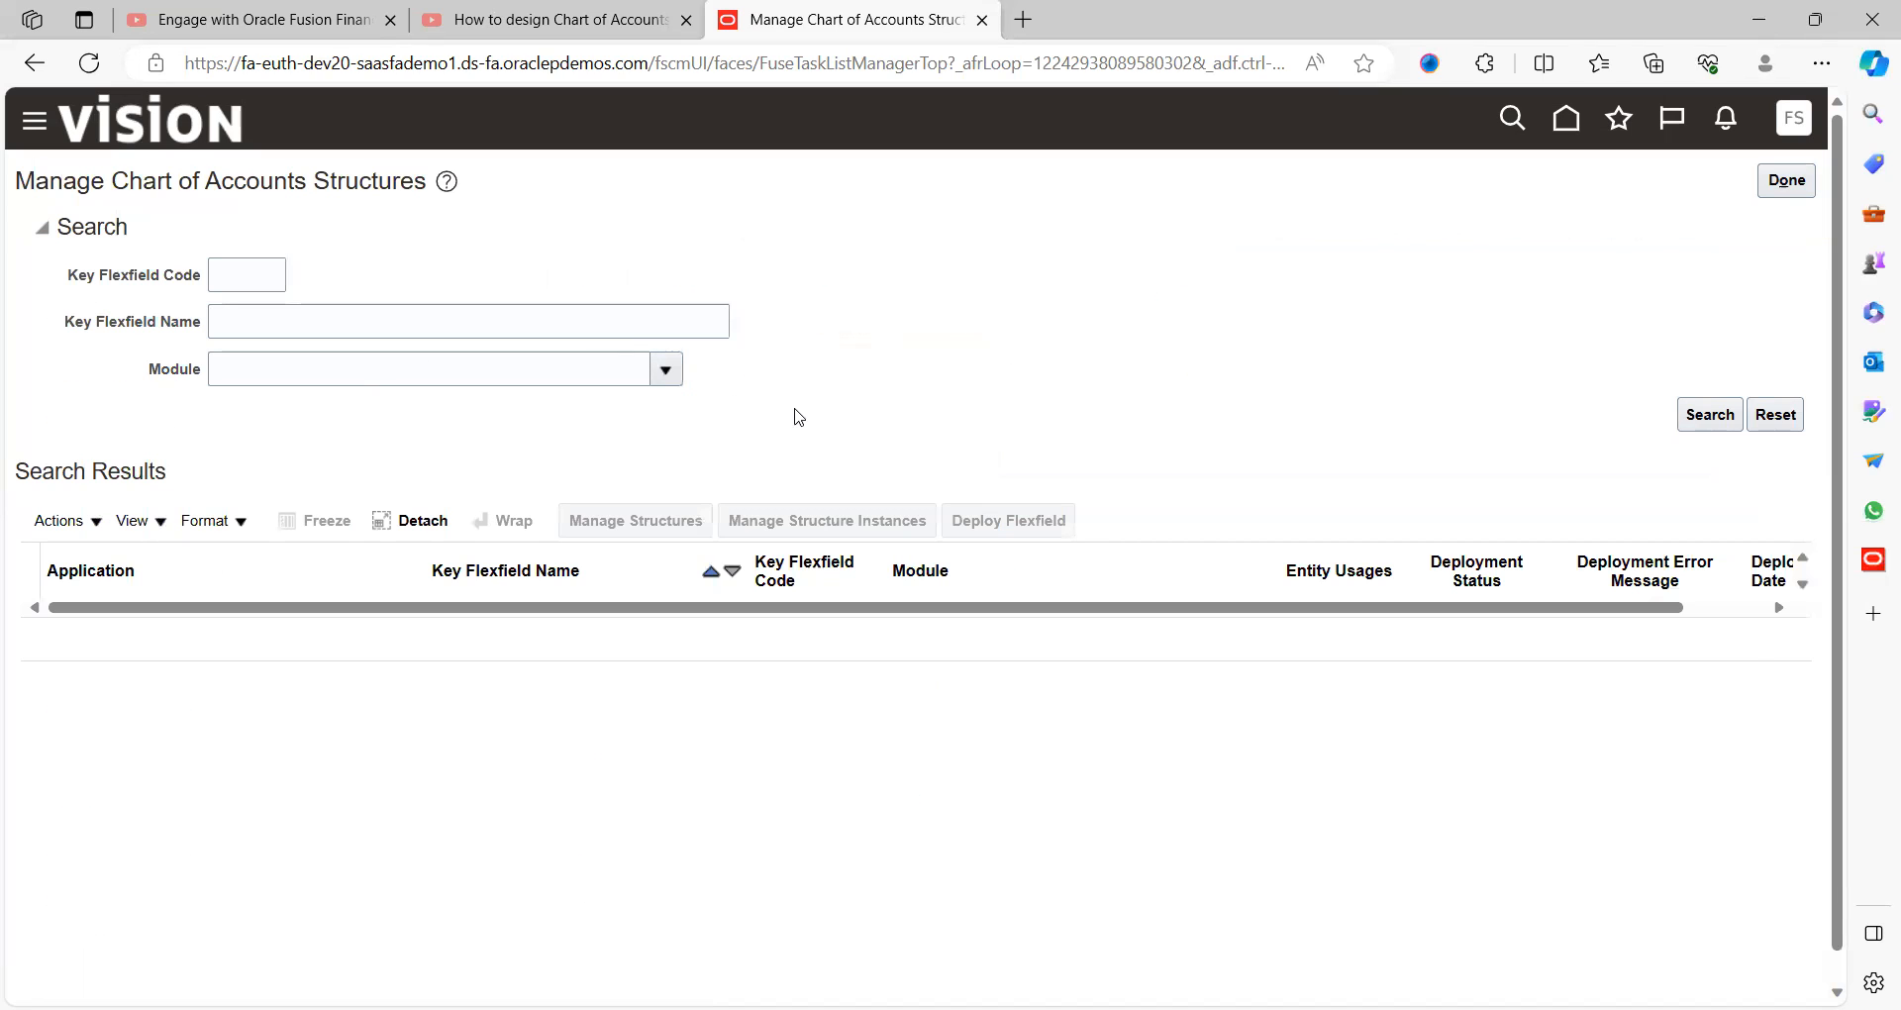
left_click(1709, 413)
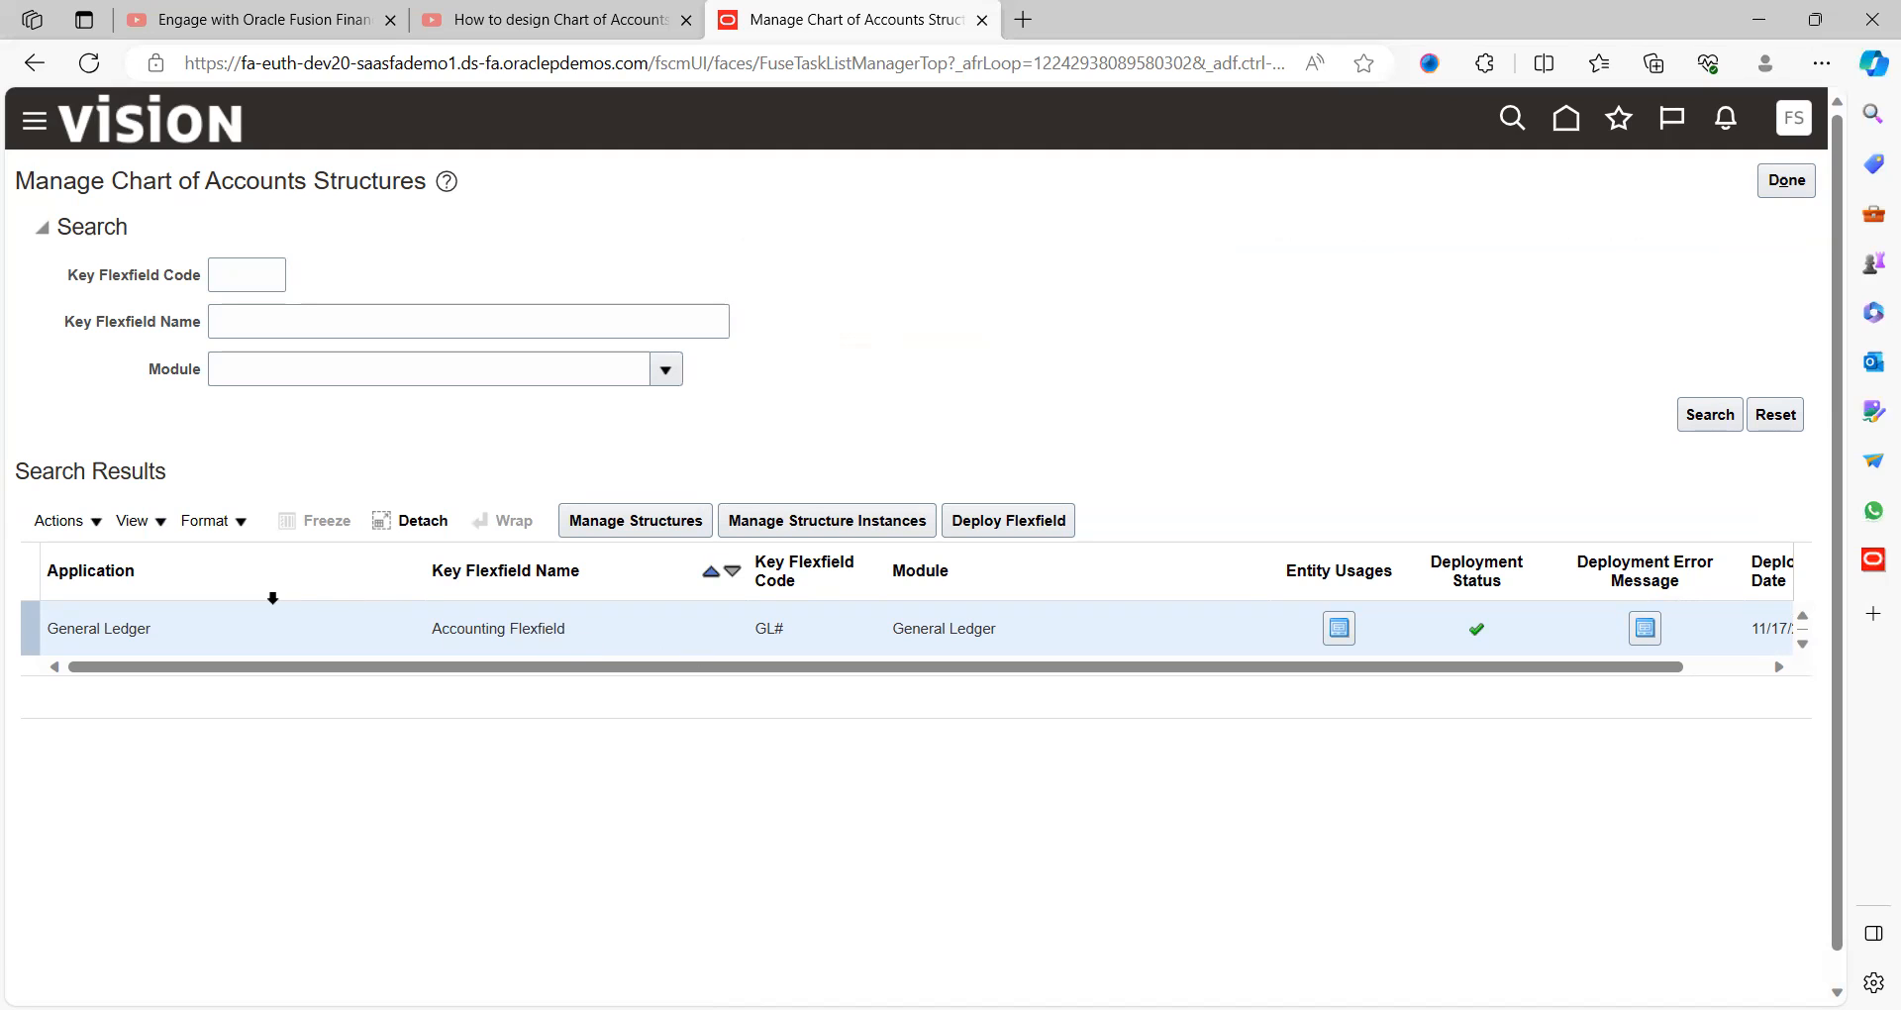
left_click(663, 532)
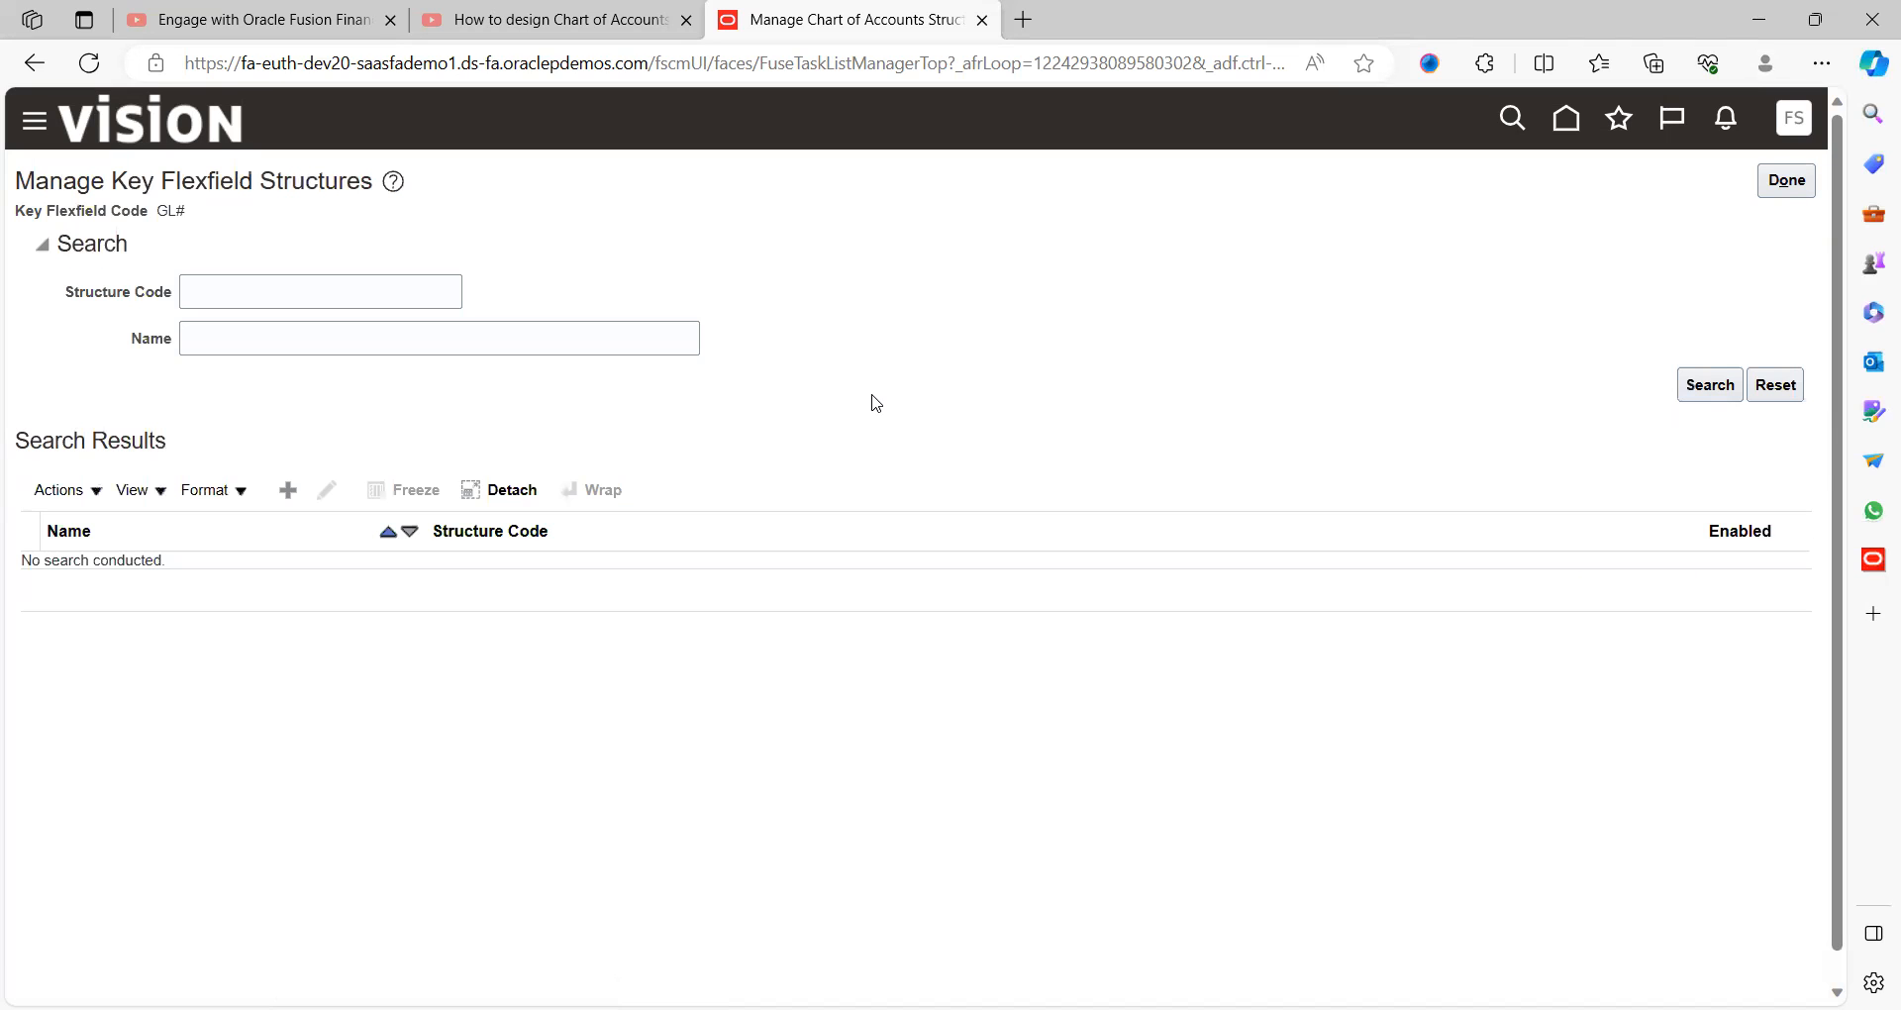
- Create and save a key flexfield structure with the code, name and description RRR_COA and a period as delimiter
left_click(285, 490)
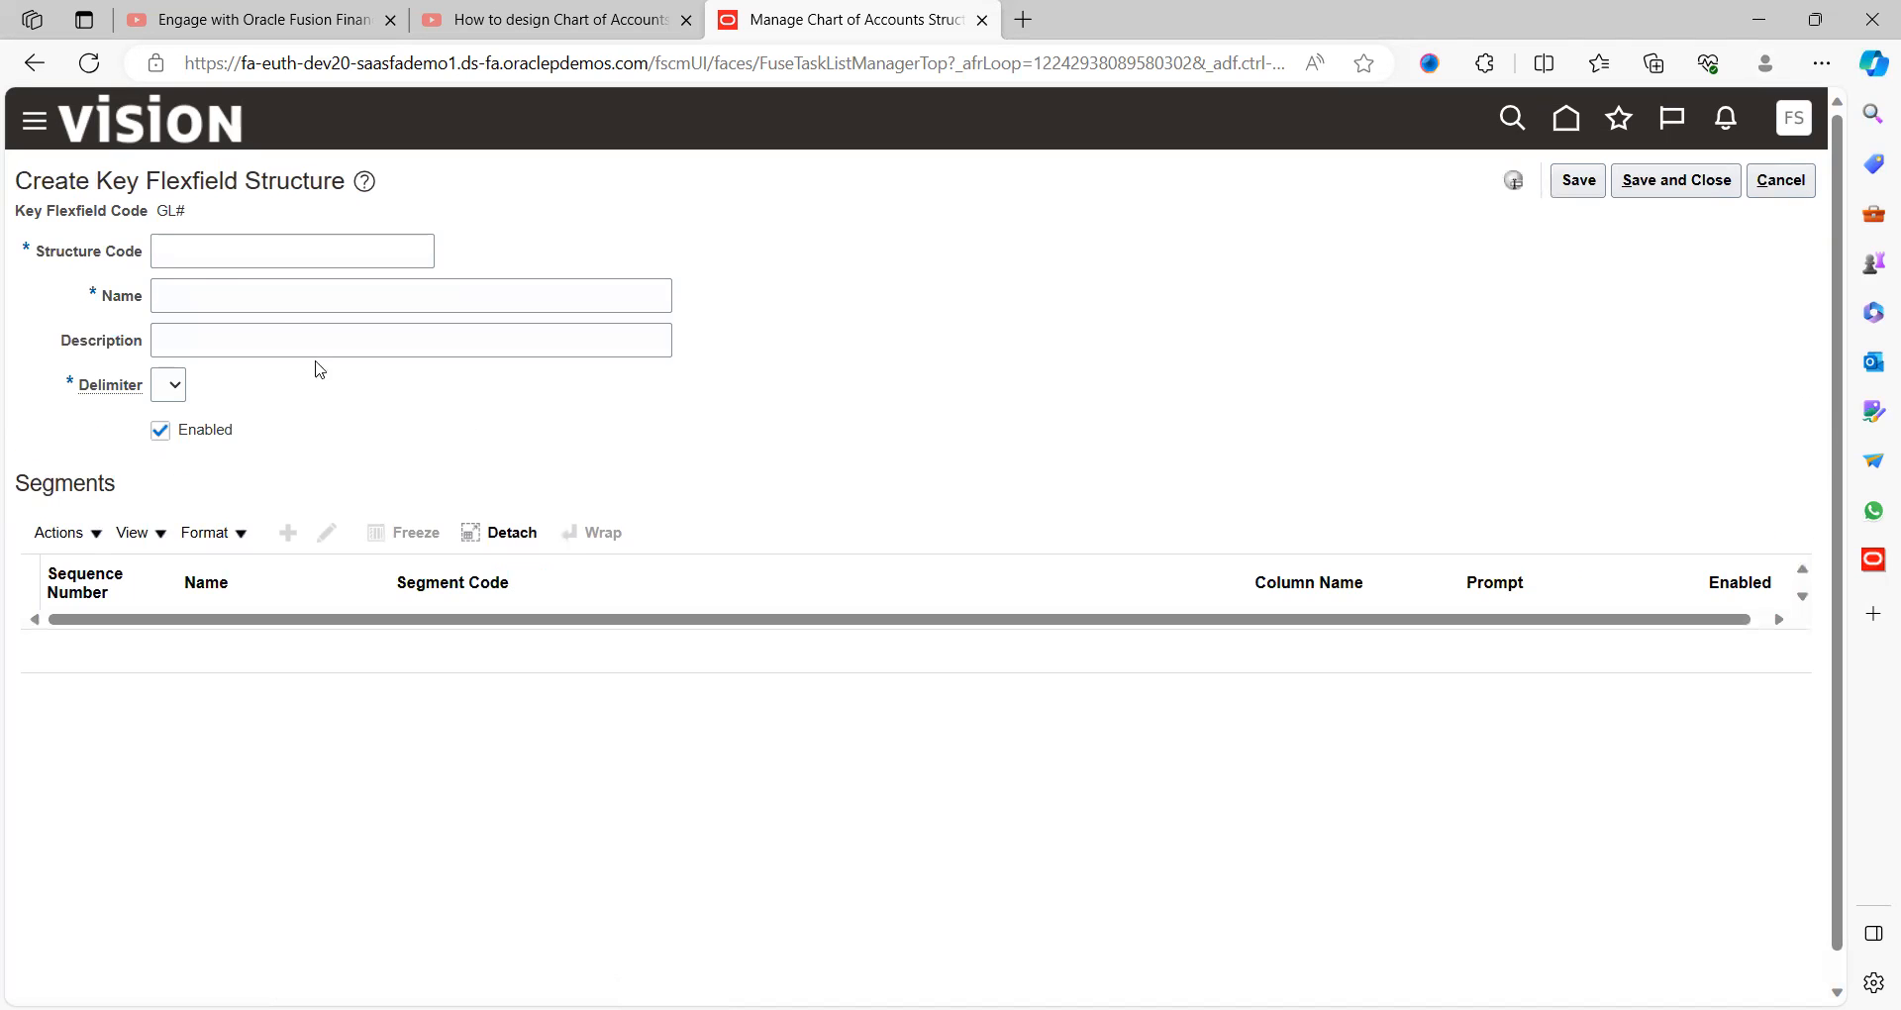
left_click(185, 251)
type("RRR_COA")
key("Tab")
key("shift+Tab")
key("ctrl+c")
key("Tab")
key("ctrl+v")
key("Tab")
key("ctrl+v")
key("Tab")
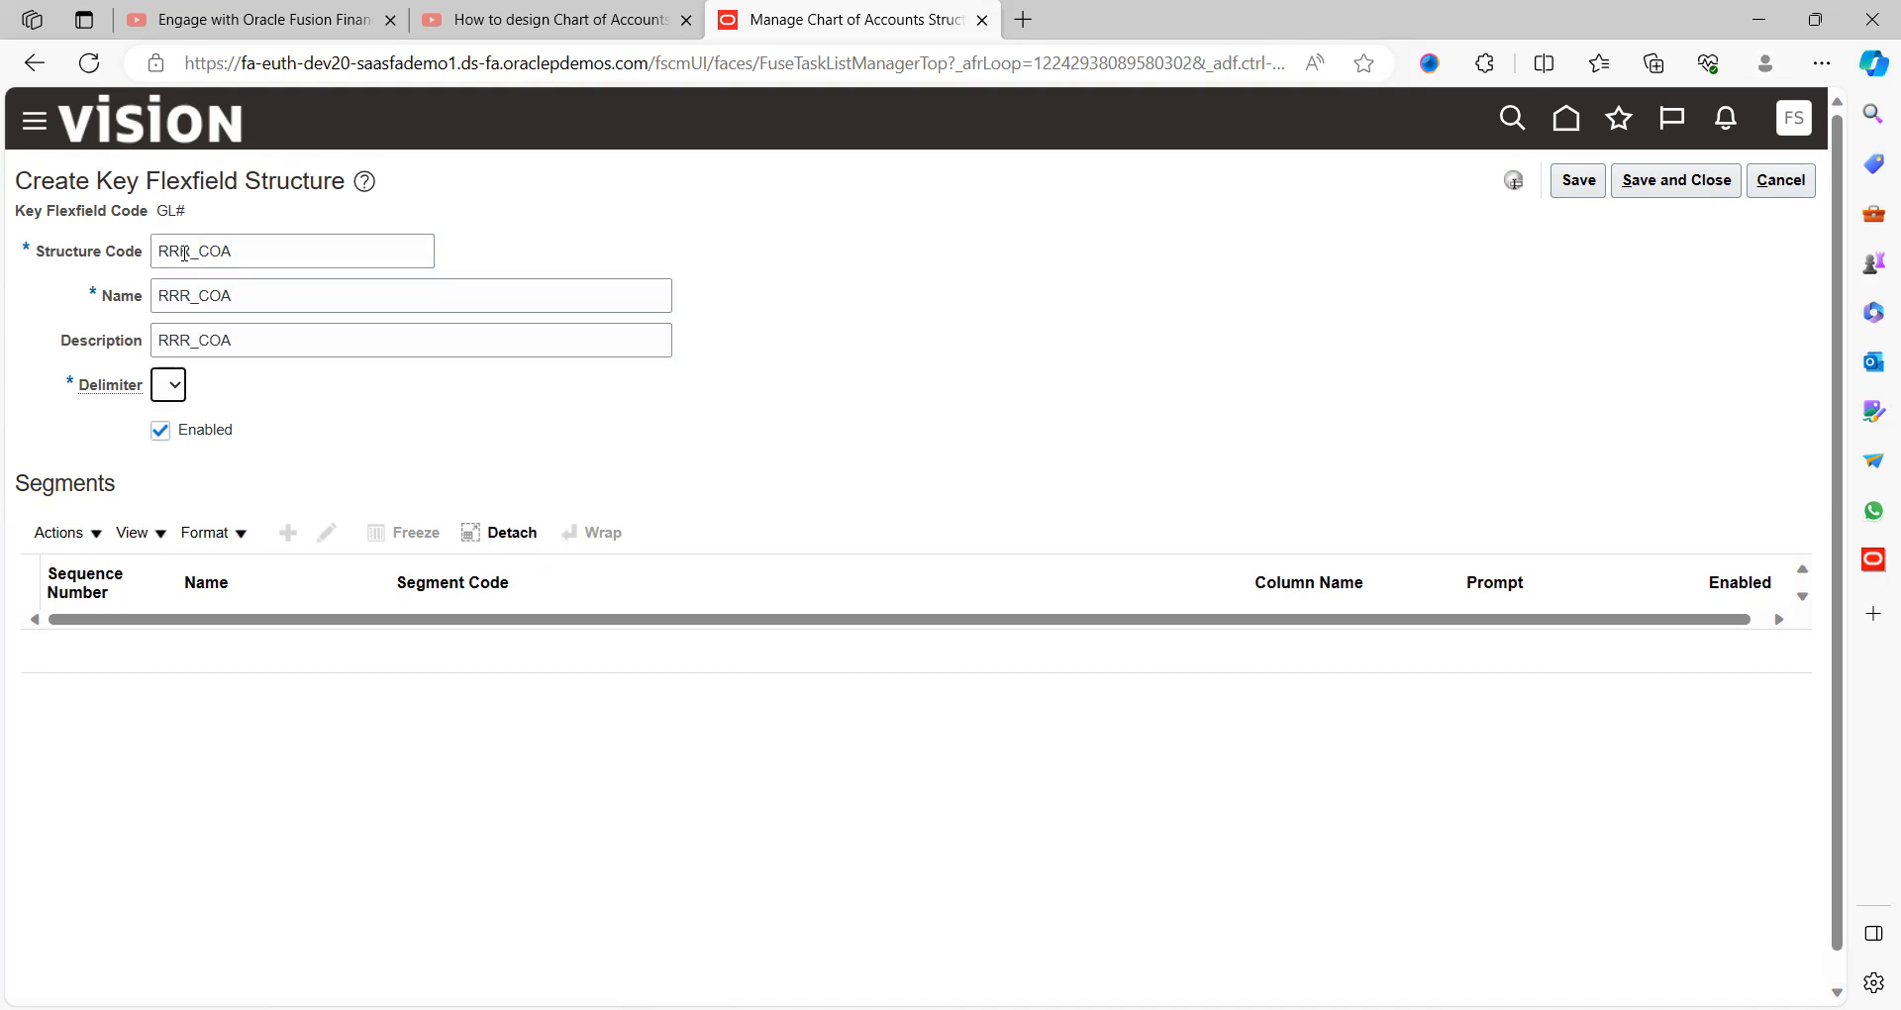
left_click(175, 391)
key("period")
left_click(1580, 186)
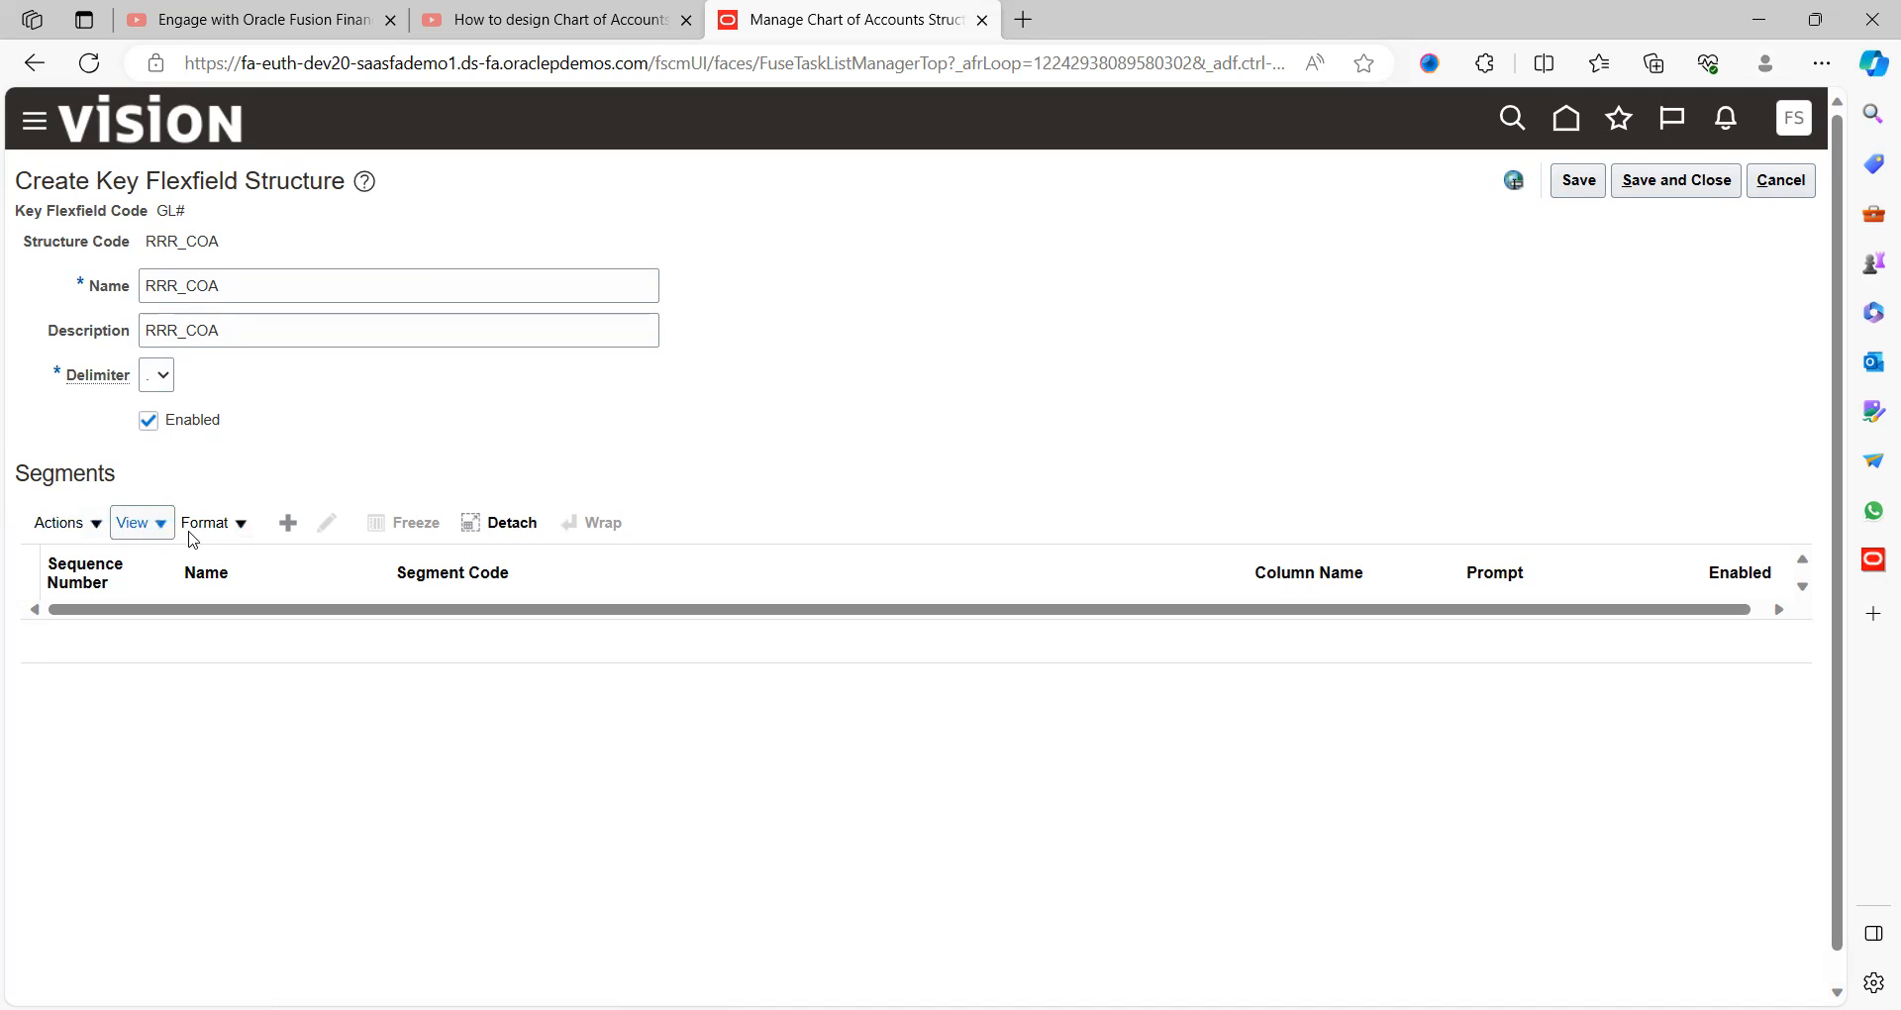
- Create a segment in the RRR_COA structure with the code, name and description RRR_Company and the API name rrrCompany
left_click(287, 523)
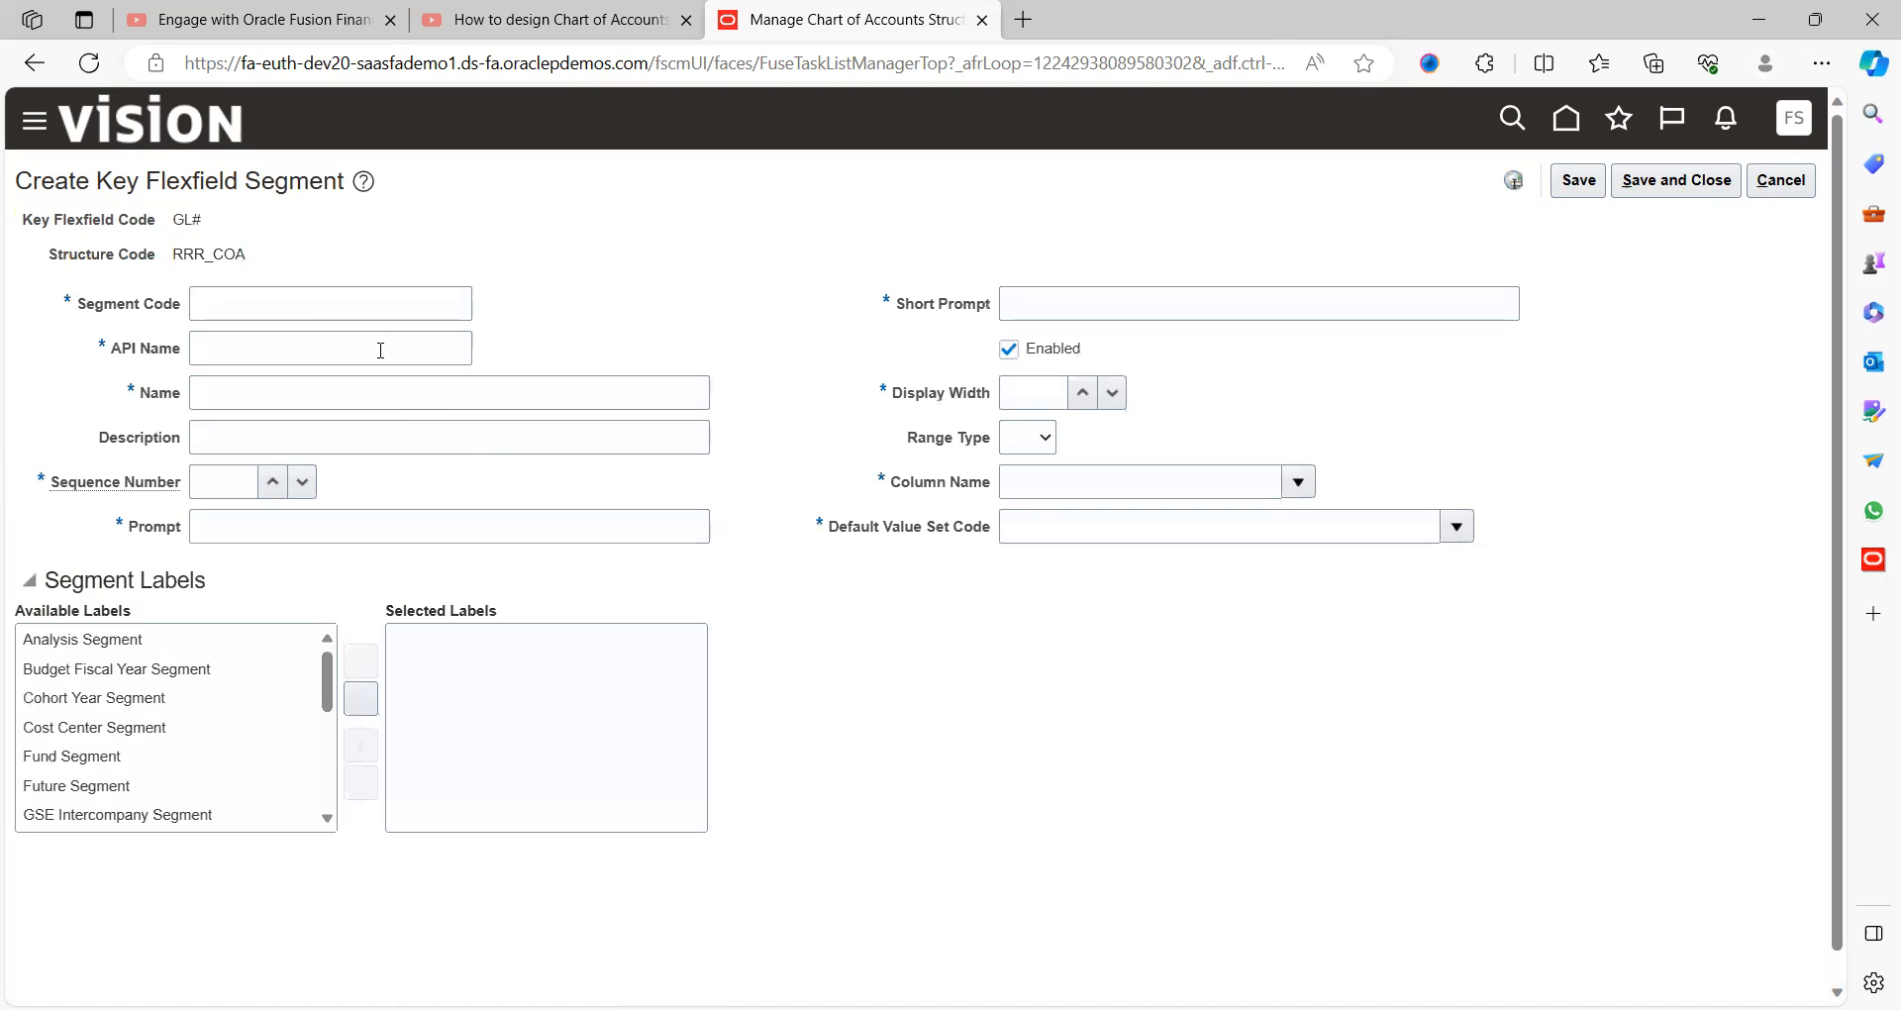
left_click(295, 308)
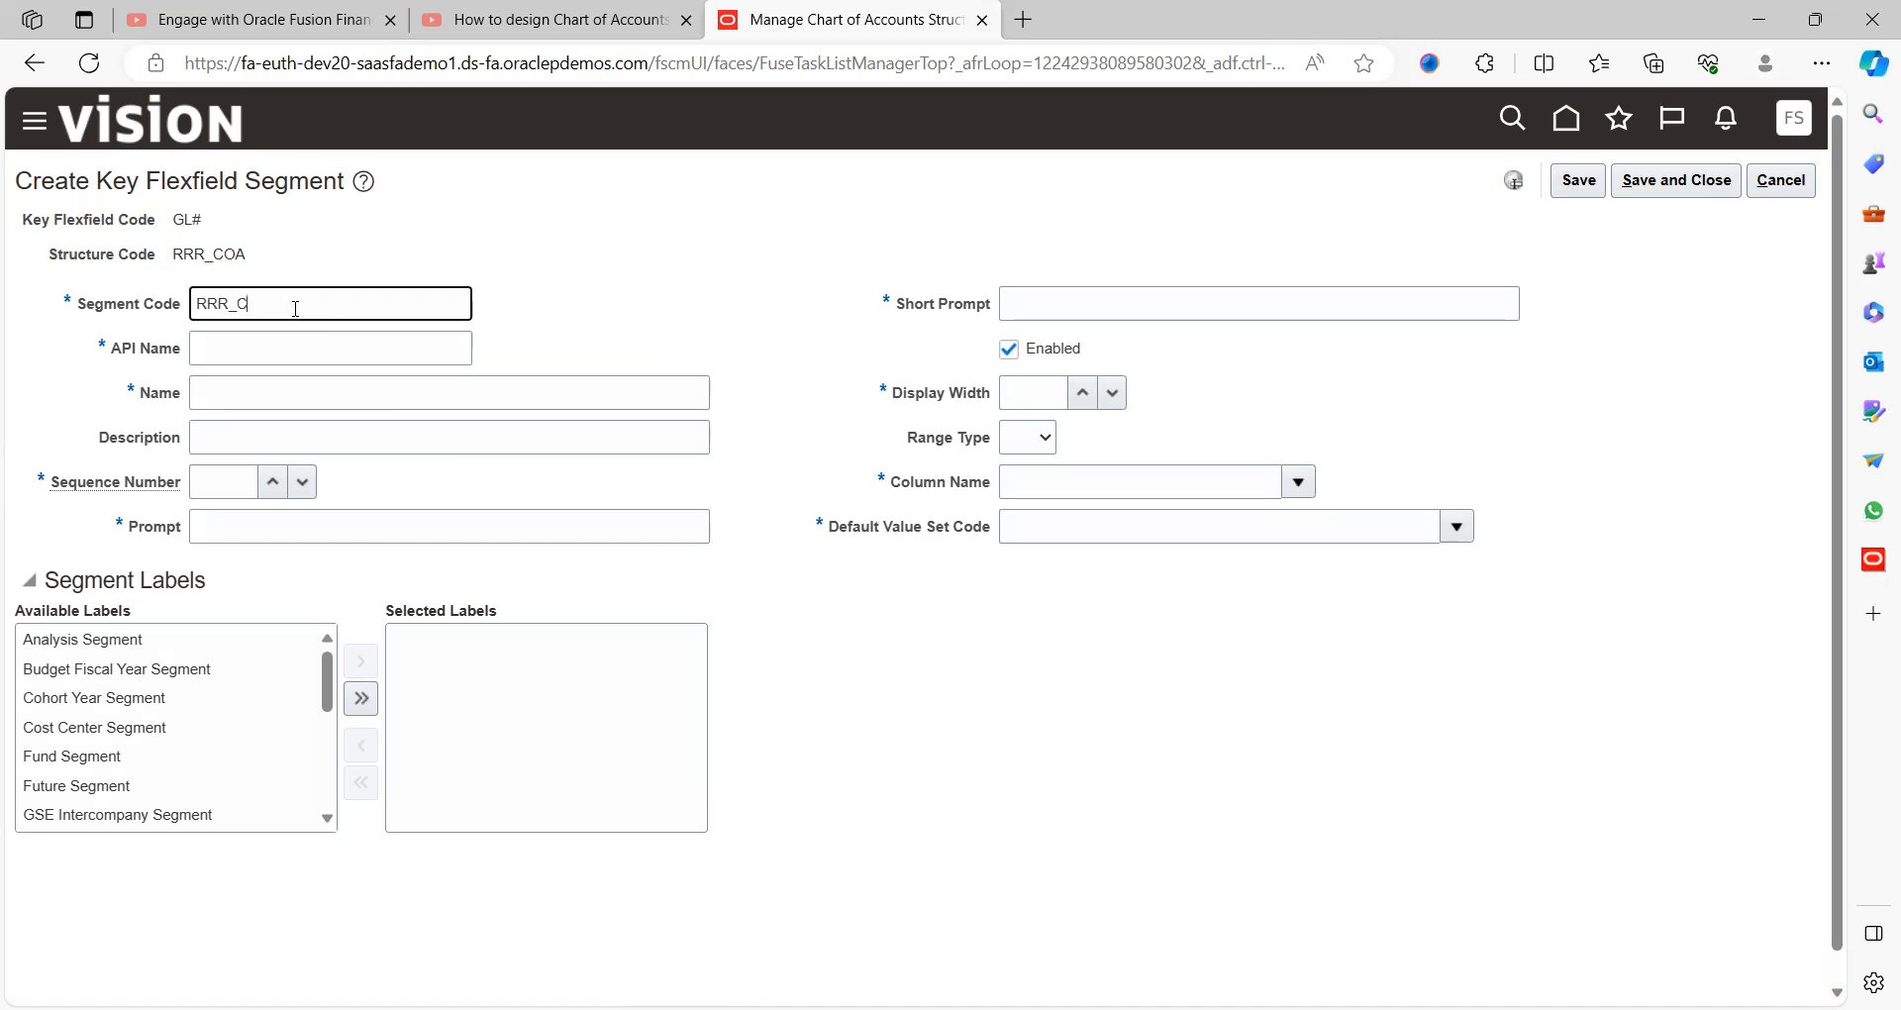
key("Tab")
key("Tab")
key("ctrl+v")
key("ctrl+z")
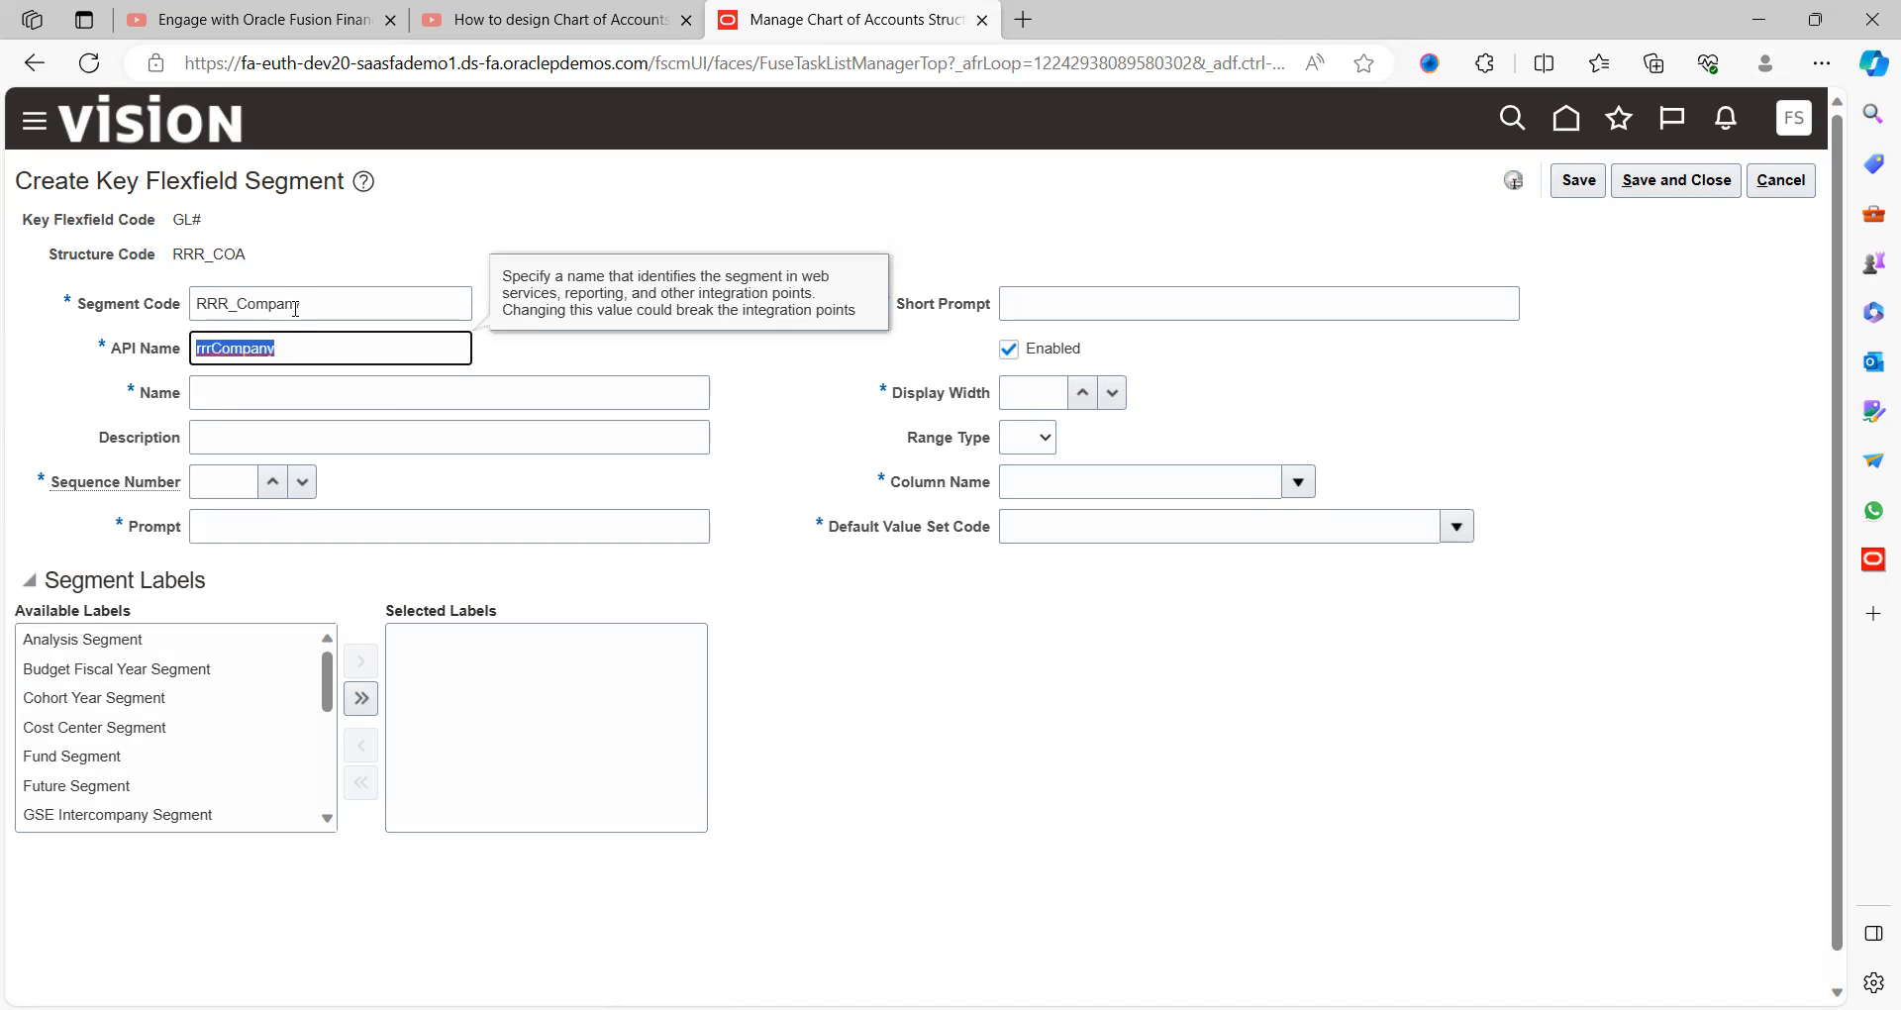
key("Tab")
key("ctrl+v")
key("Tab")
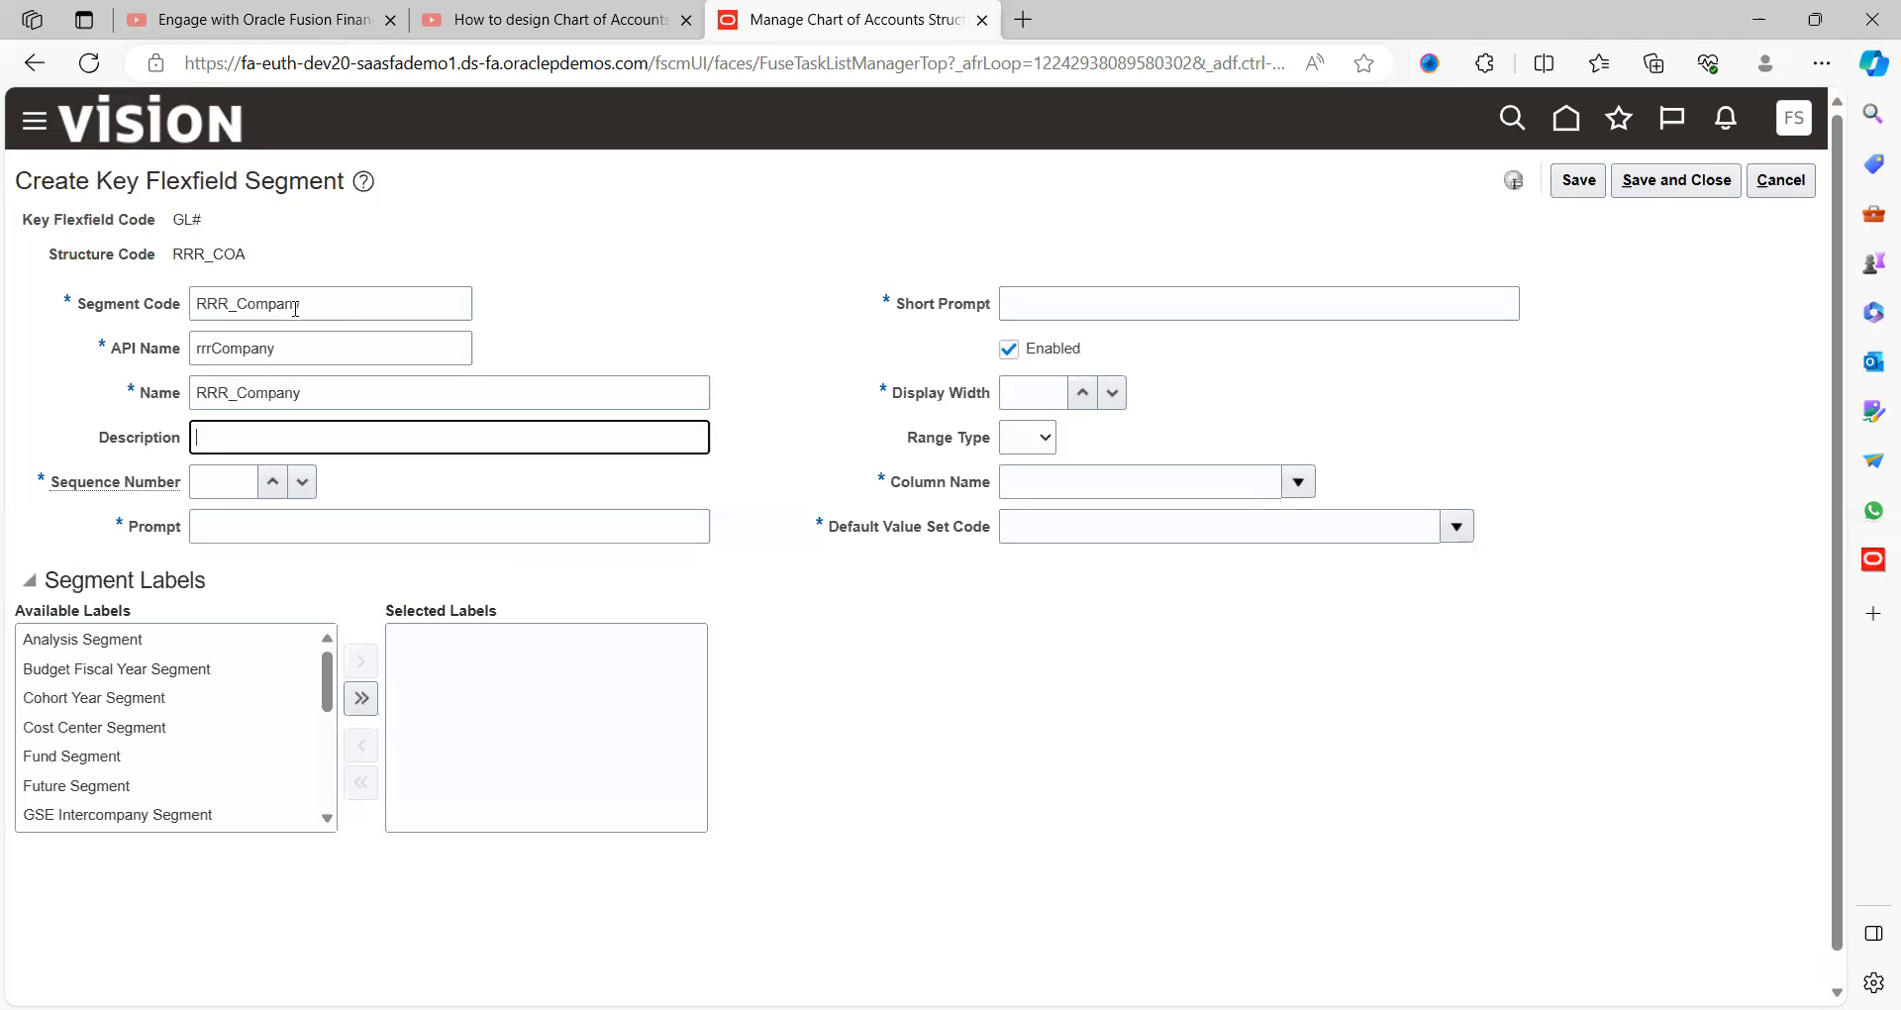
key("ctrl+v")
key("Tab")
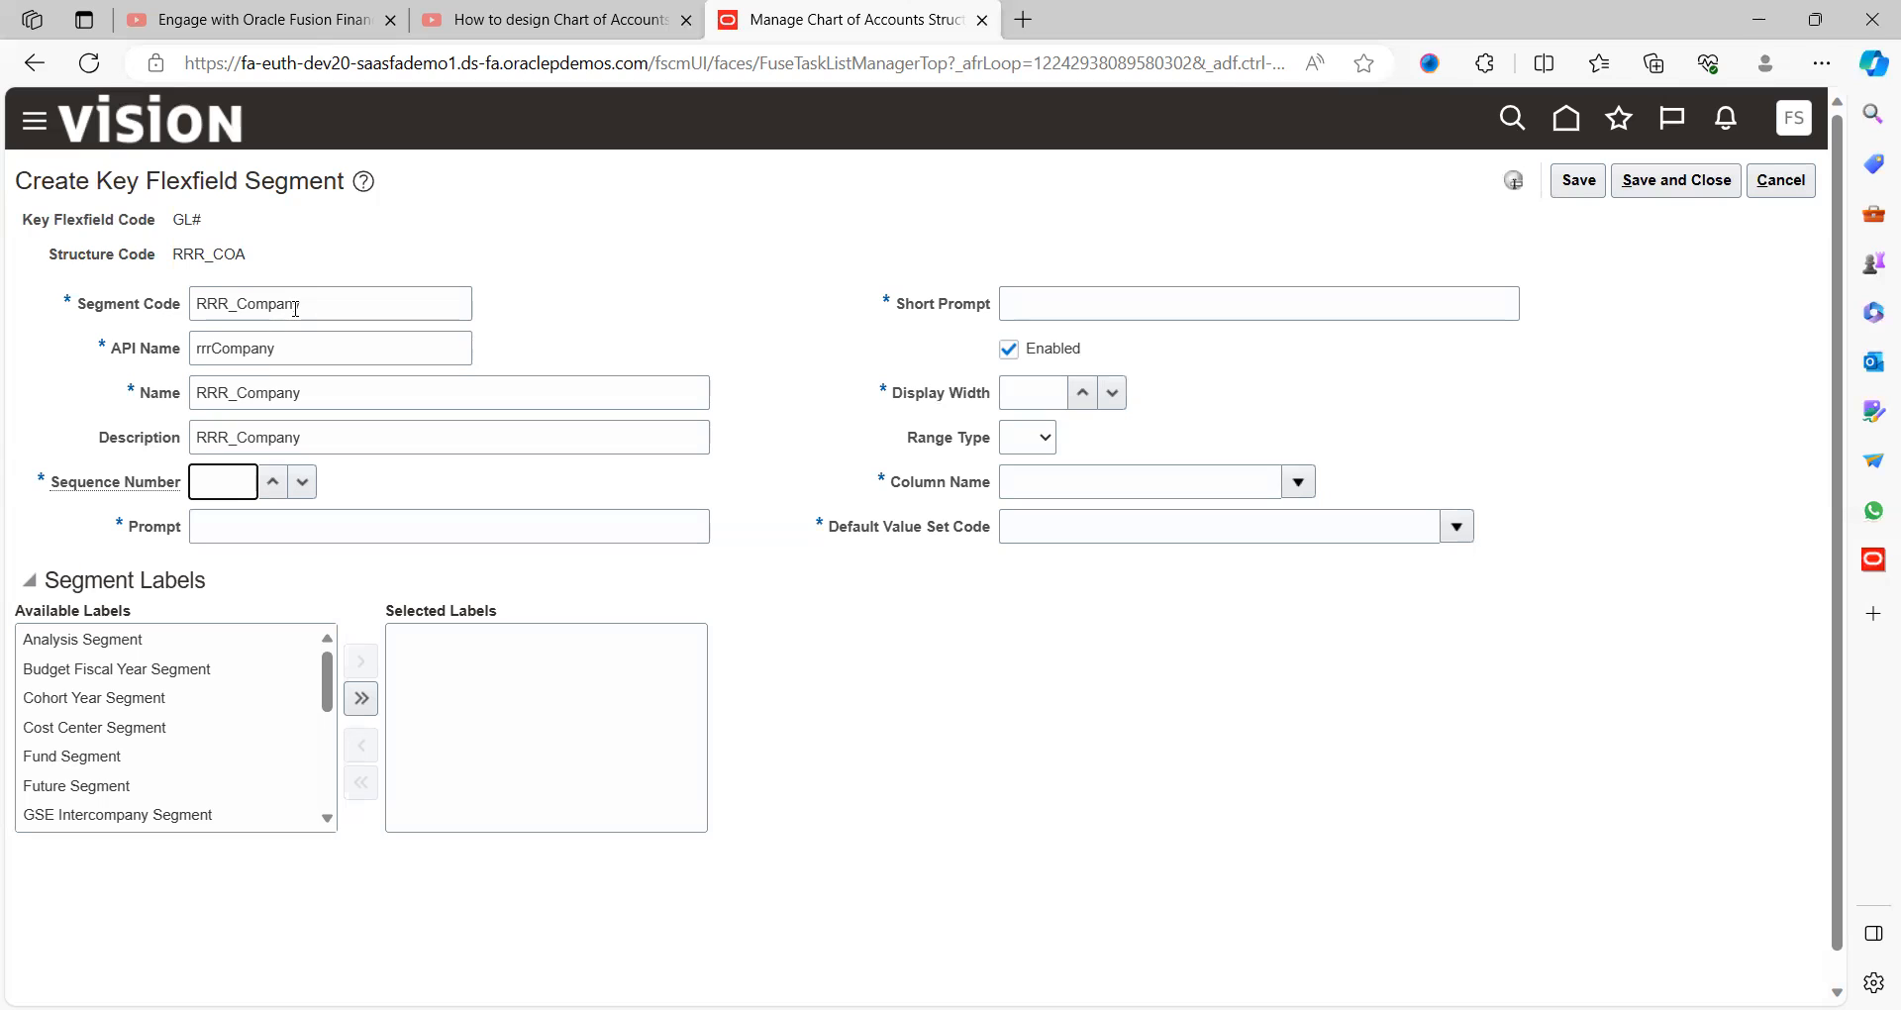
- Set the segment's sequence number to 1 and its prompt and short prompt to RRR_Company
key("Tab")
key("ctrl+v")
key("Tab")
key("ctrl+v")
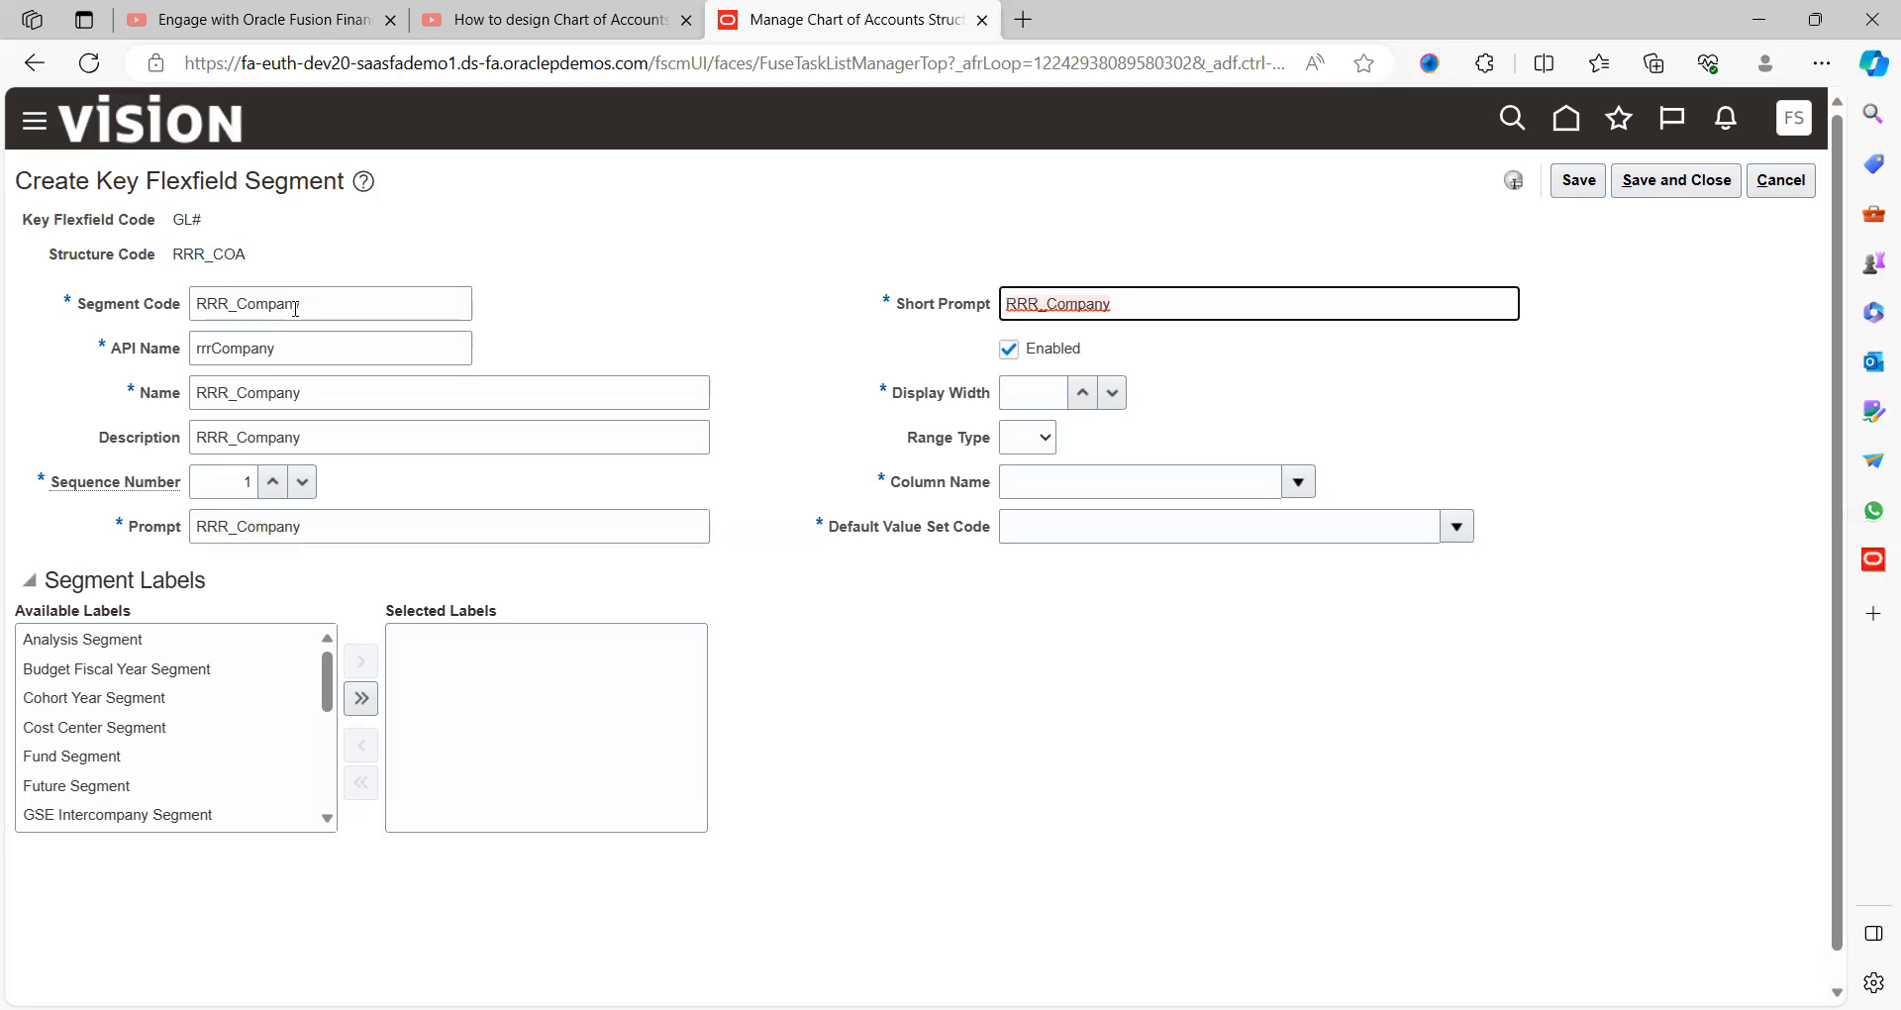
- Set the RRR_Company segment's display width to 4 and its column name to SEGMENT1
key("Tab")
key("Tab")
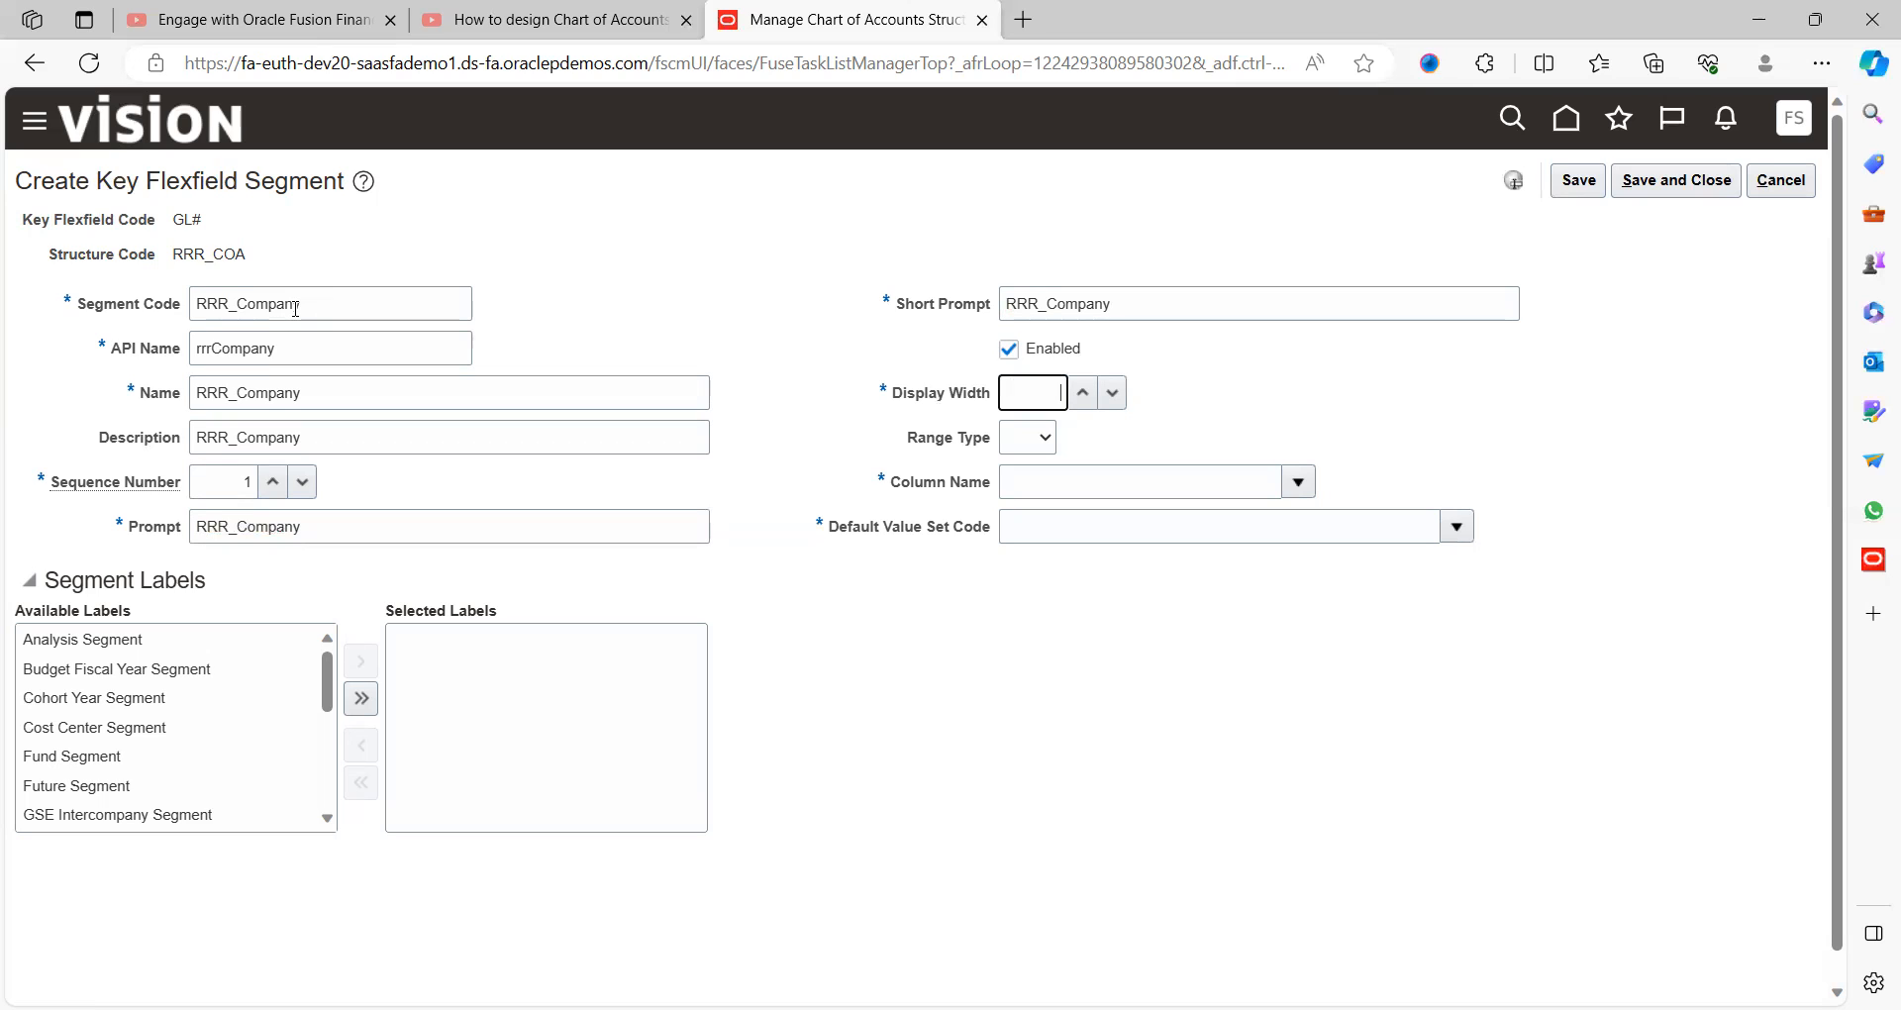
type("4")
key("Tab")
key("Tab")
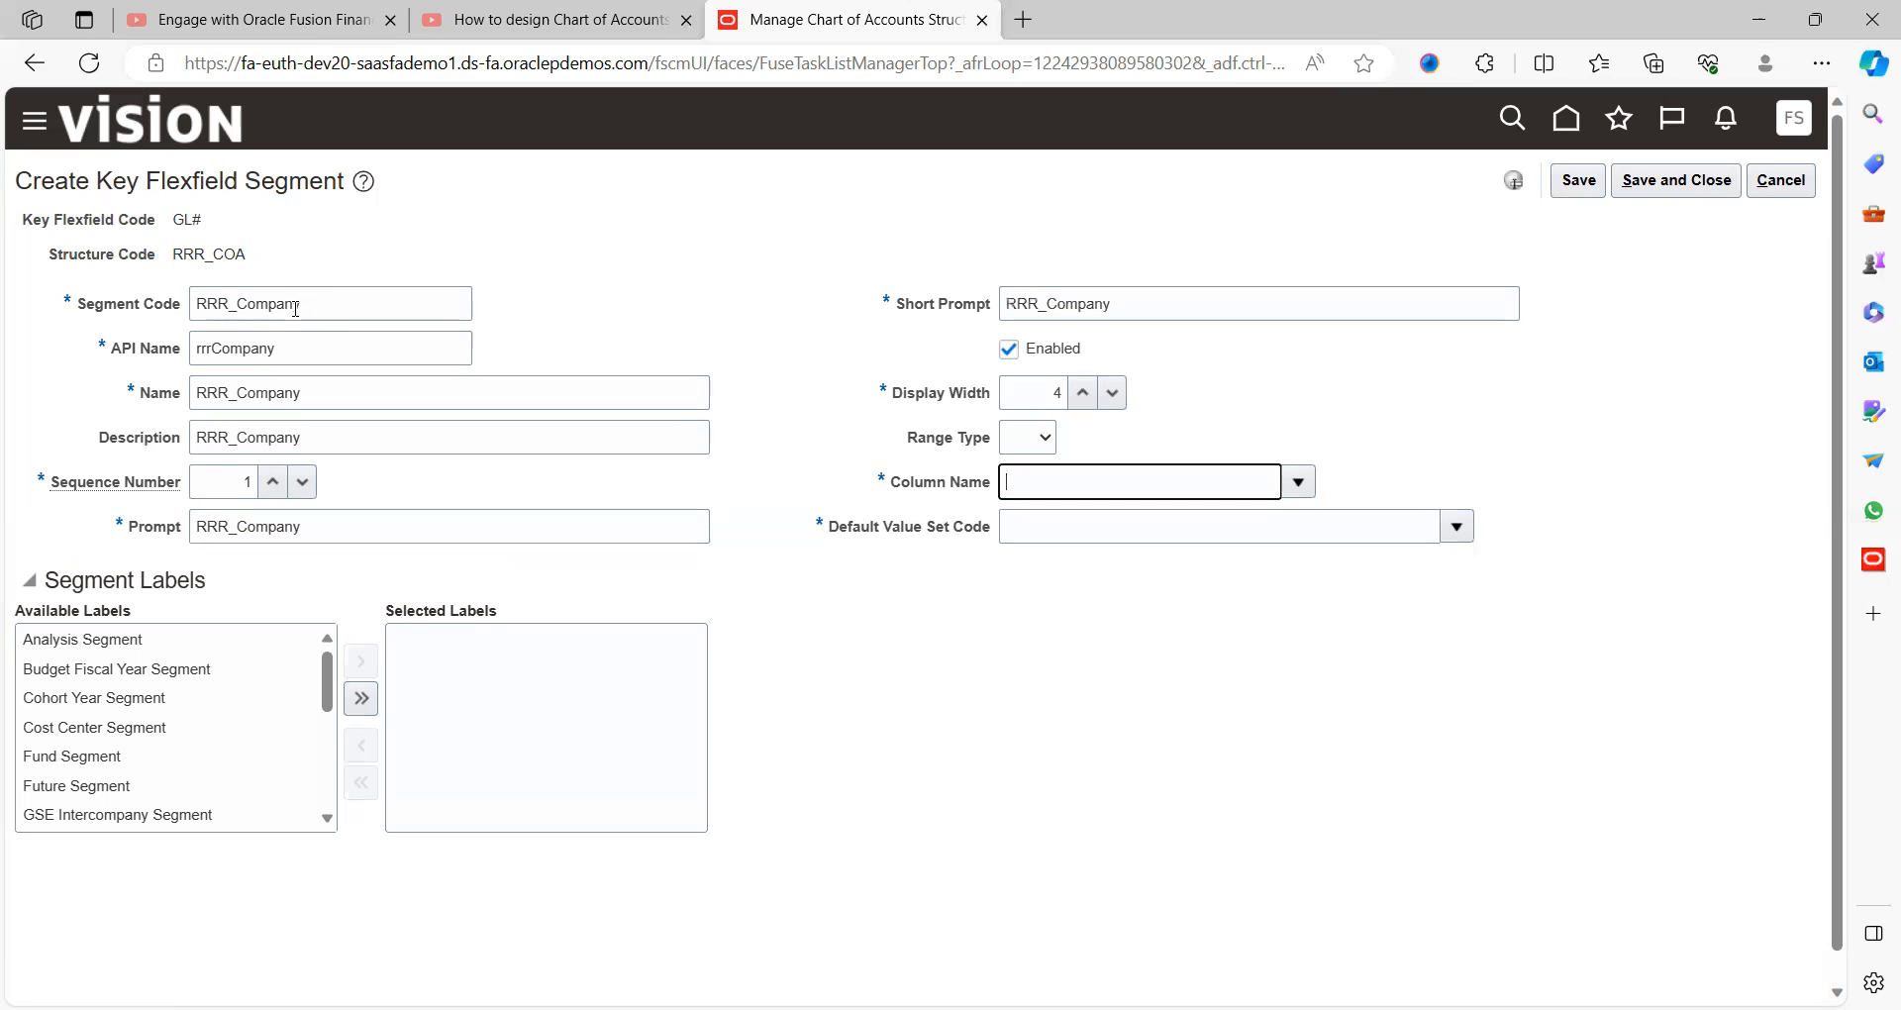
left_click(1298, 484)
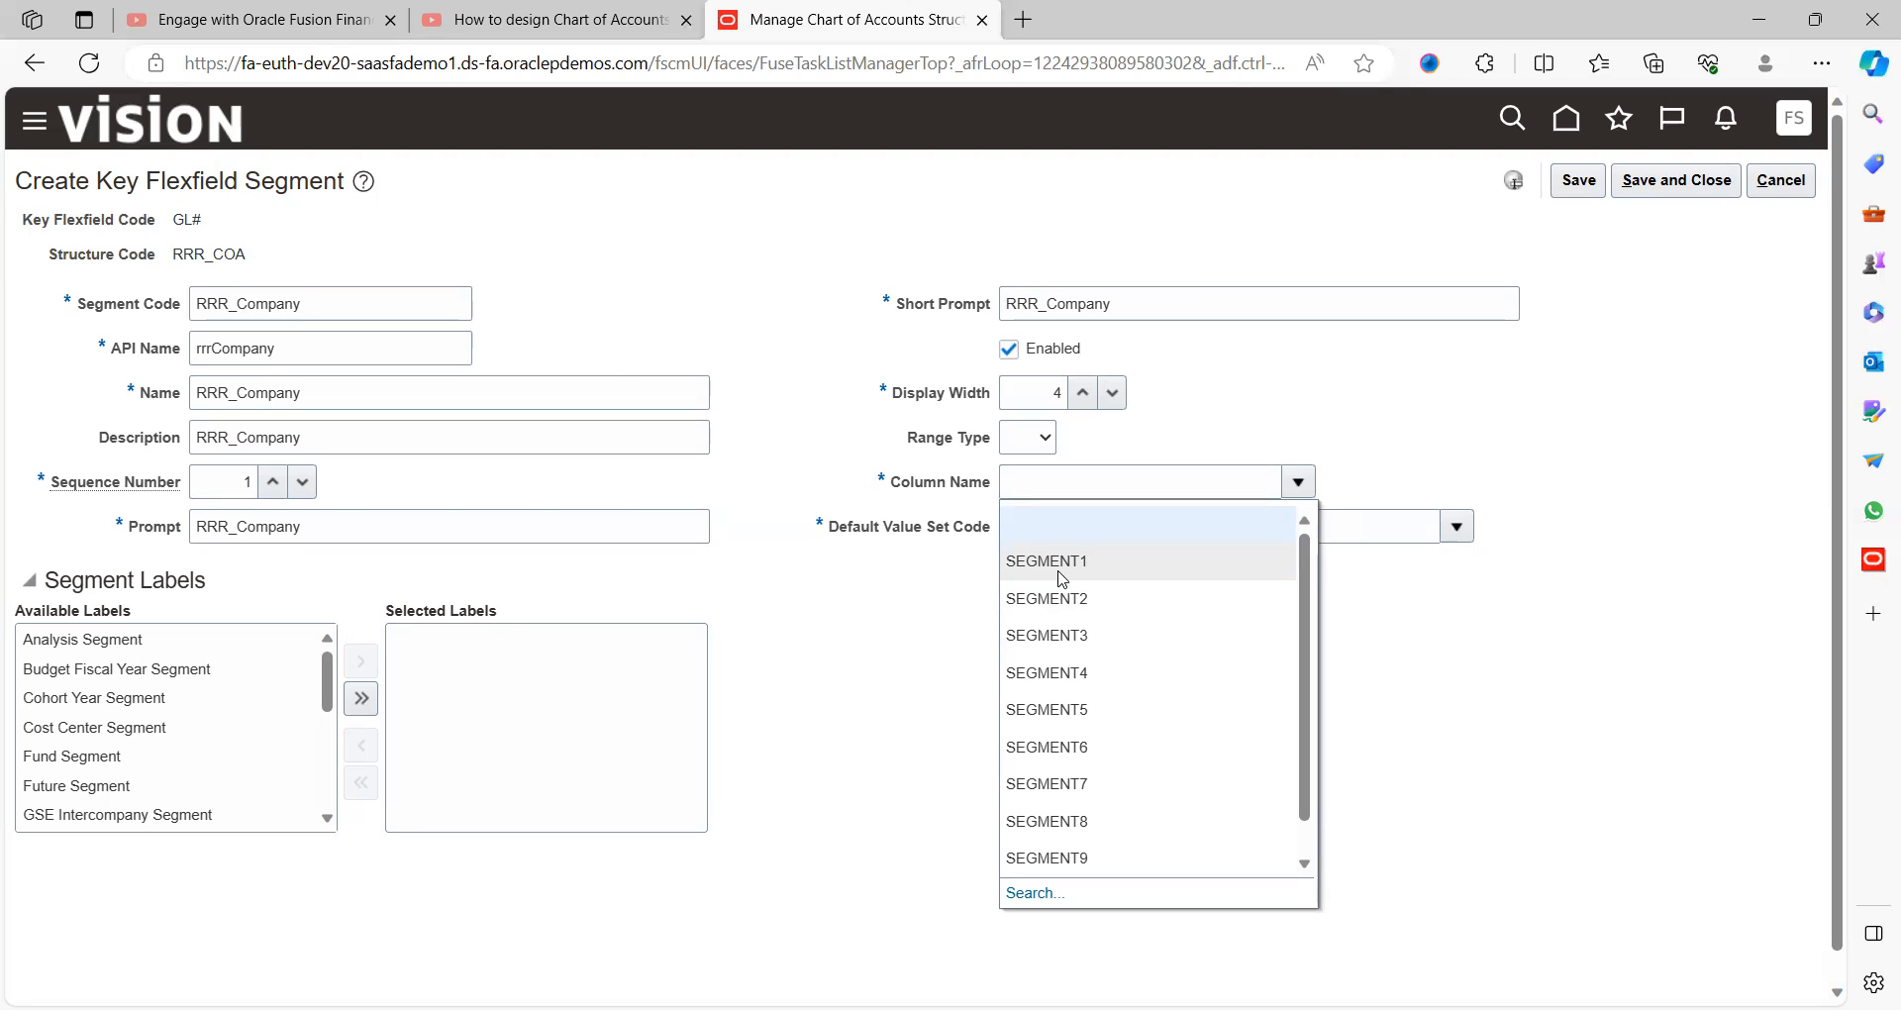
left_click(1083, 562)
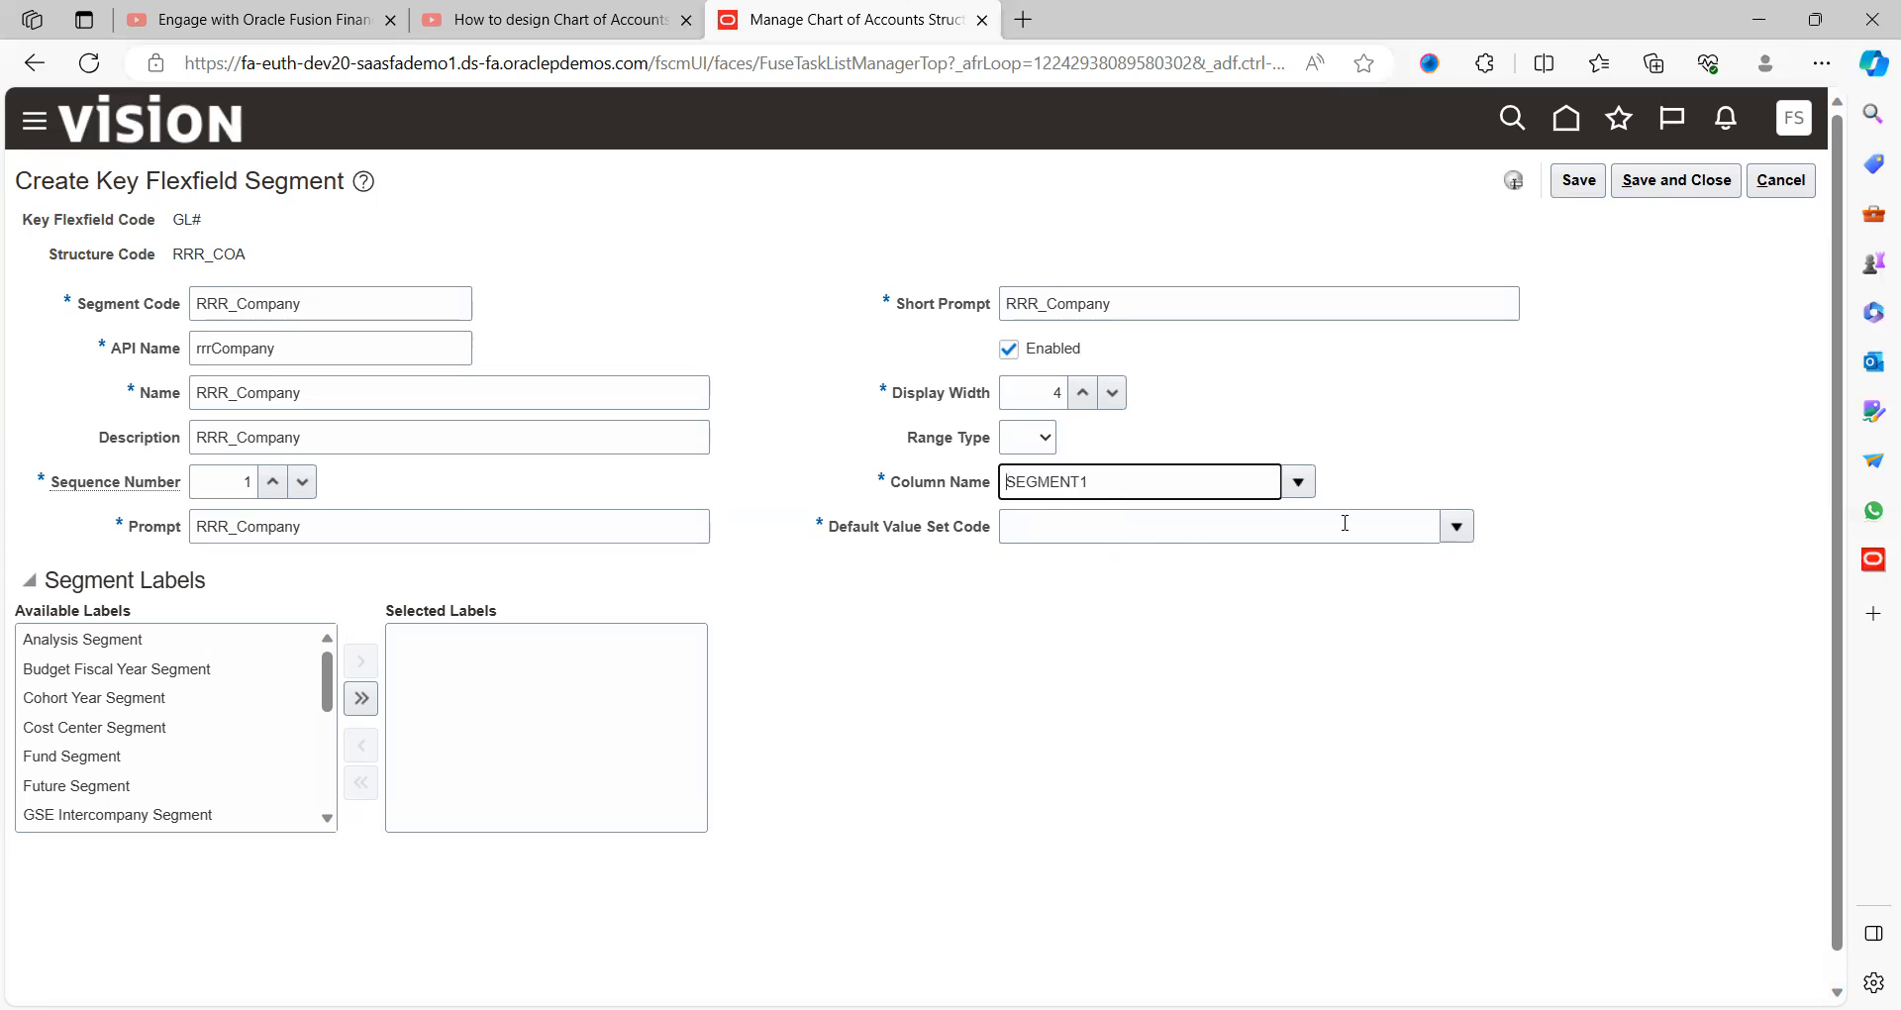
- Search the value sets for RRR and assign RRR_Company as the segment's default value set
left_click(1451, 528)
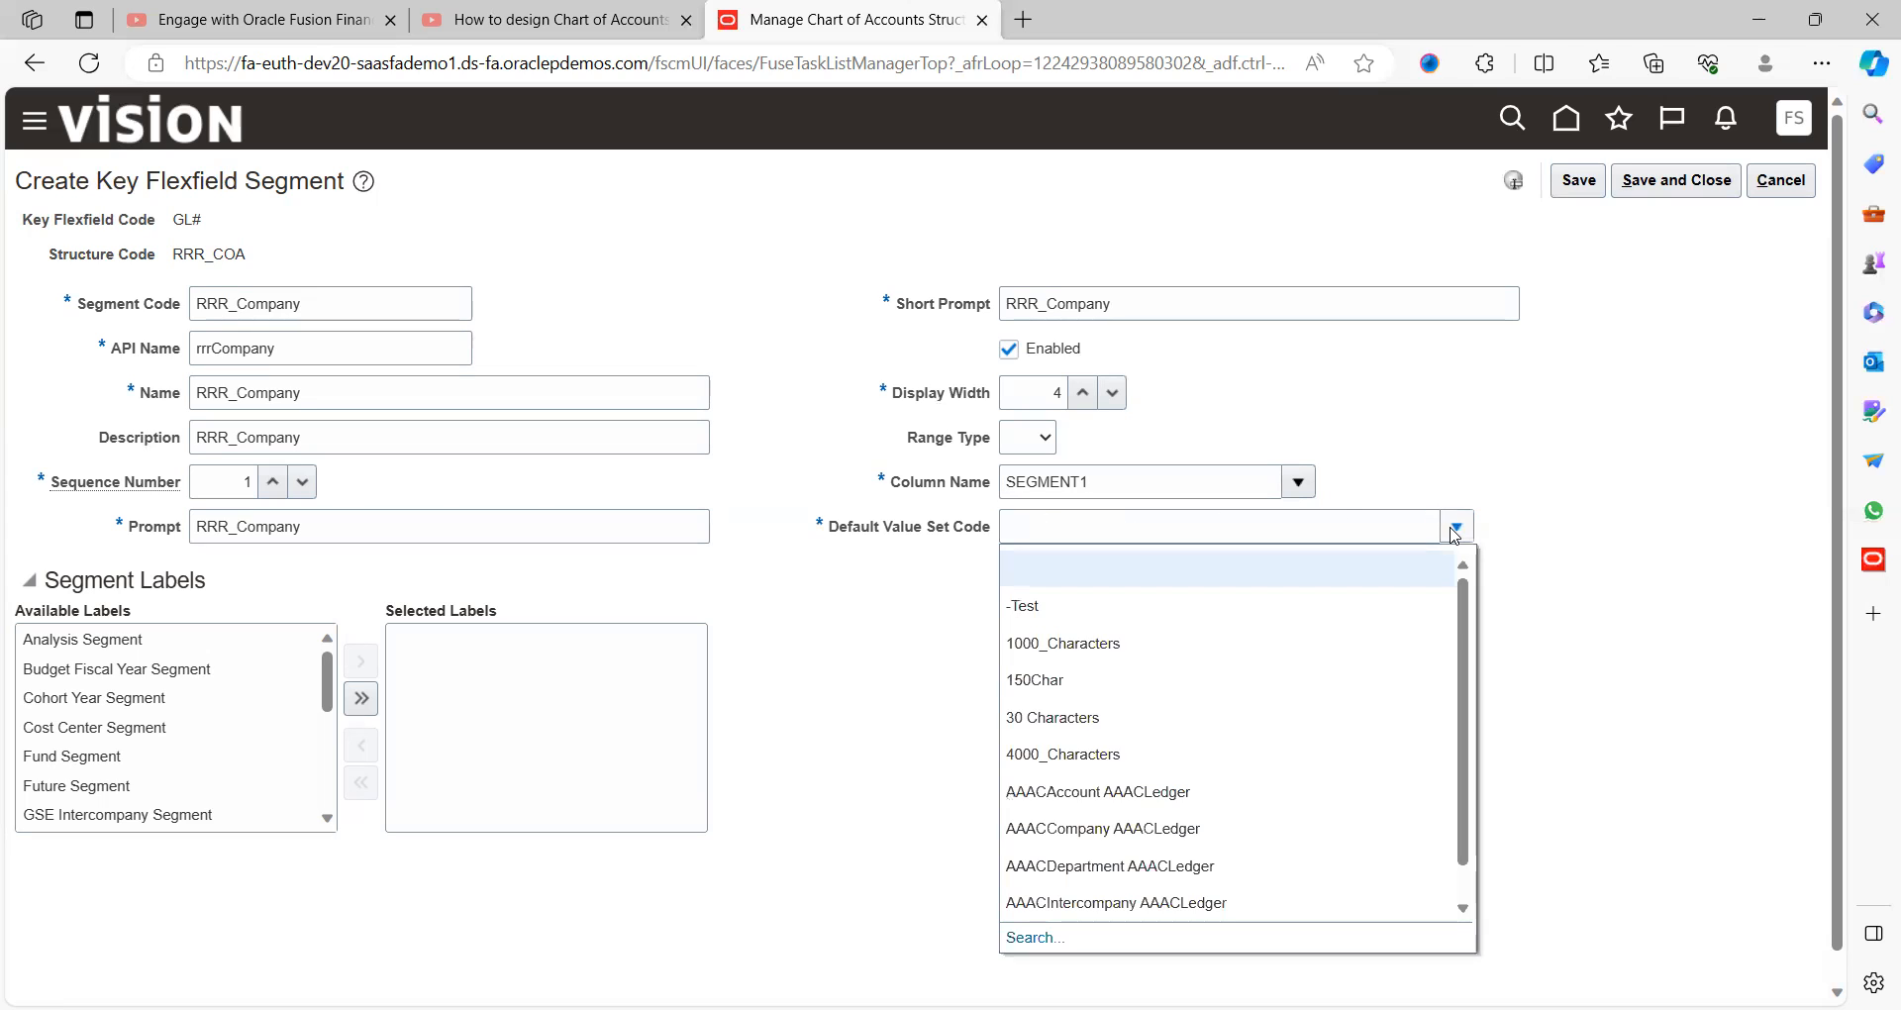
left_click(1022, 937)
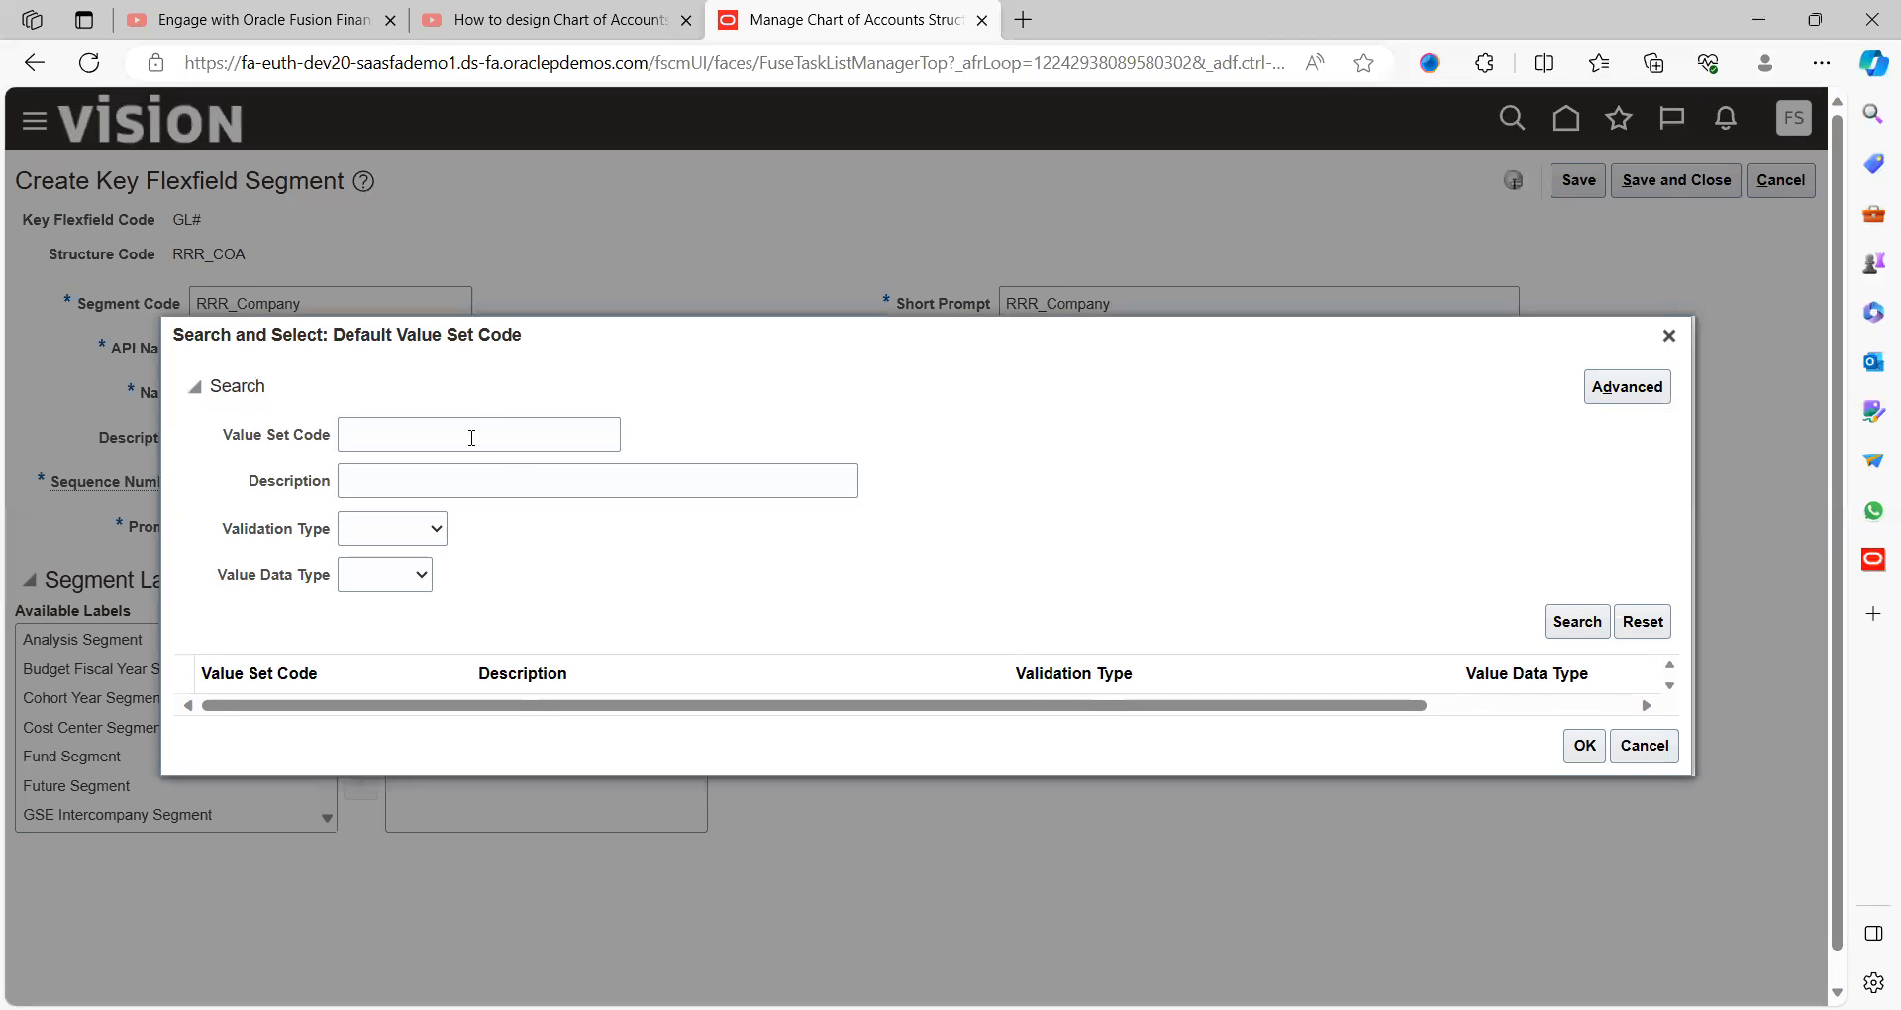
left_click(469, 435)
type("RRR")
key("Return")
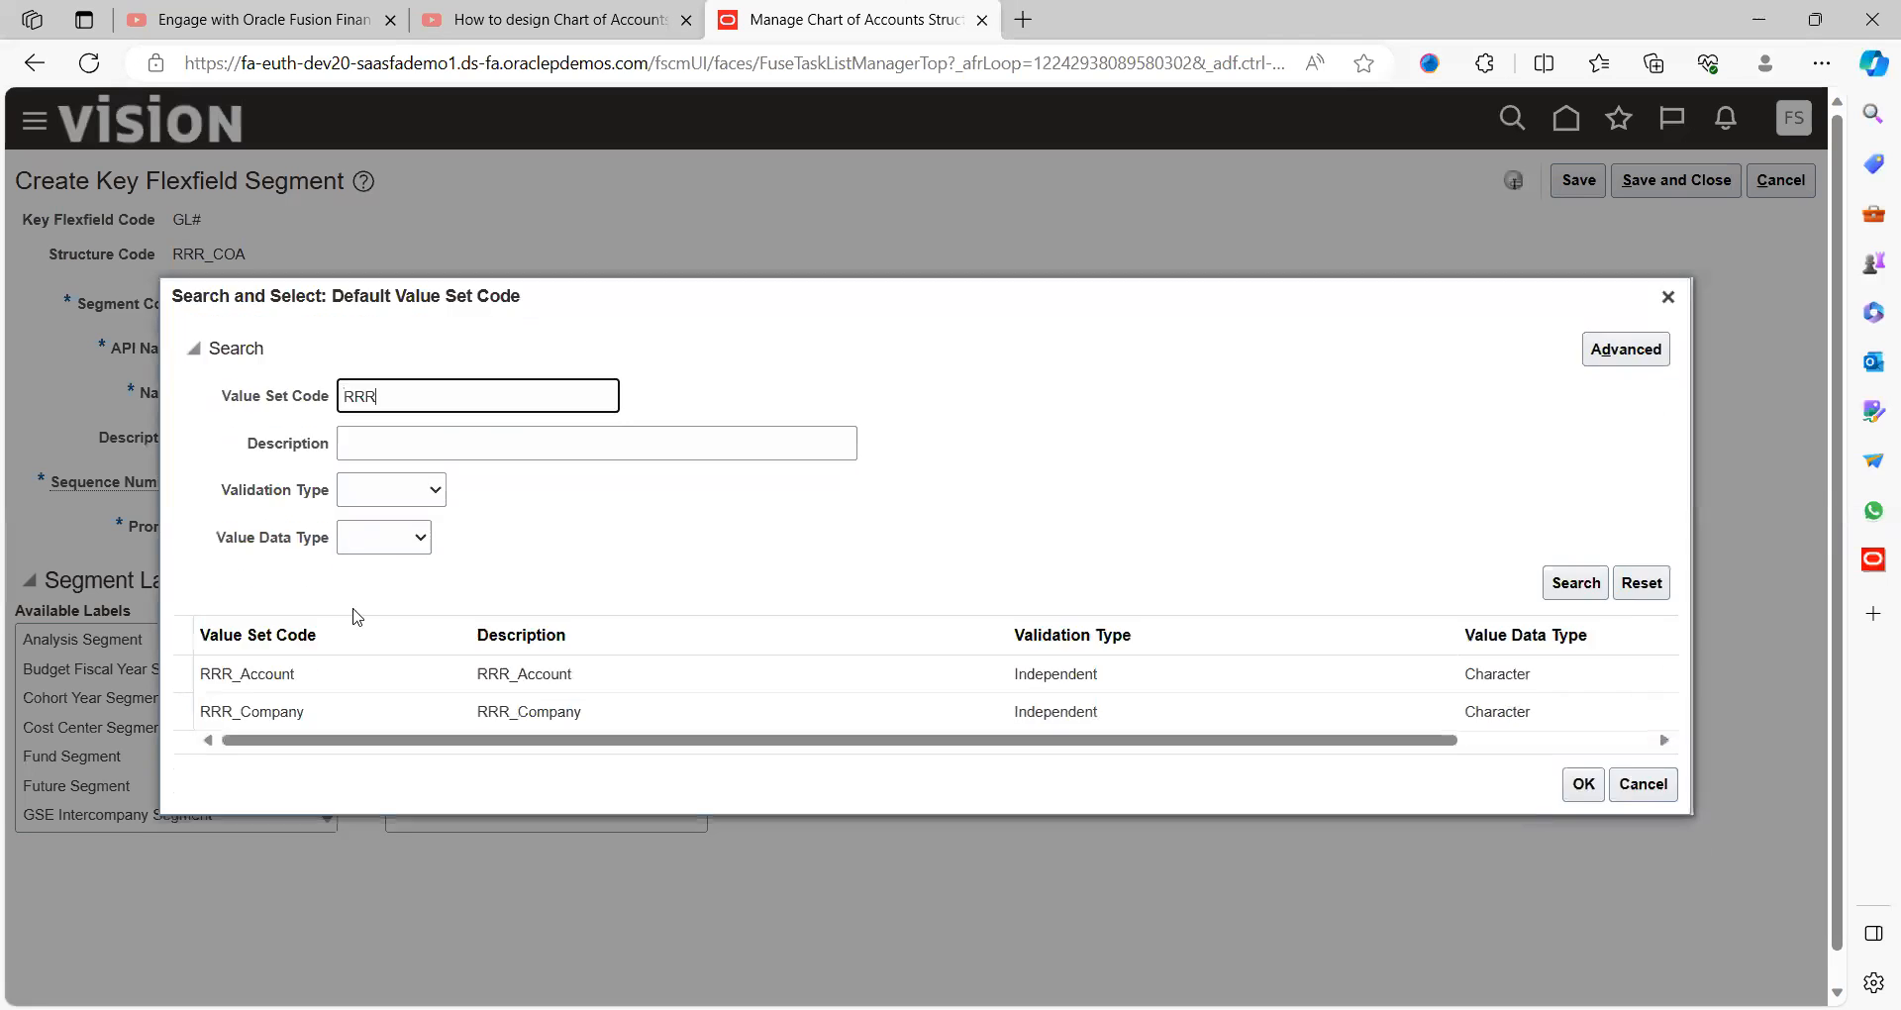
left_click(313, 715)
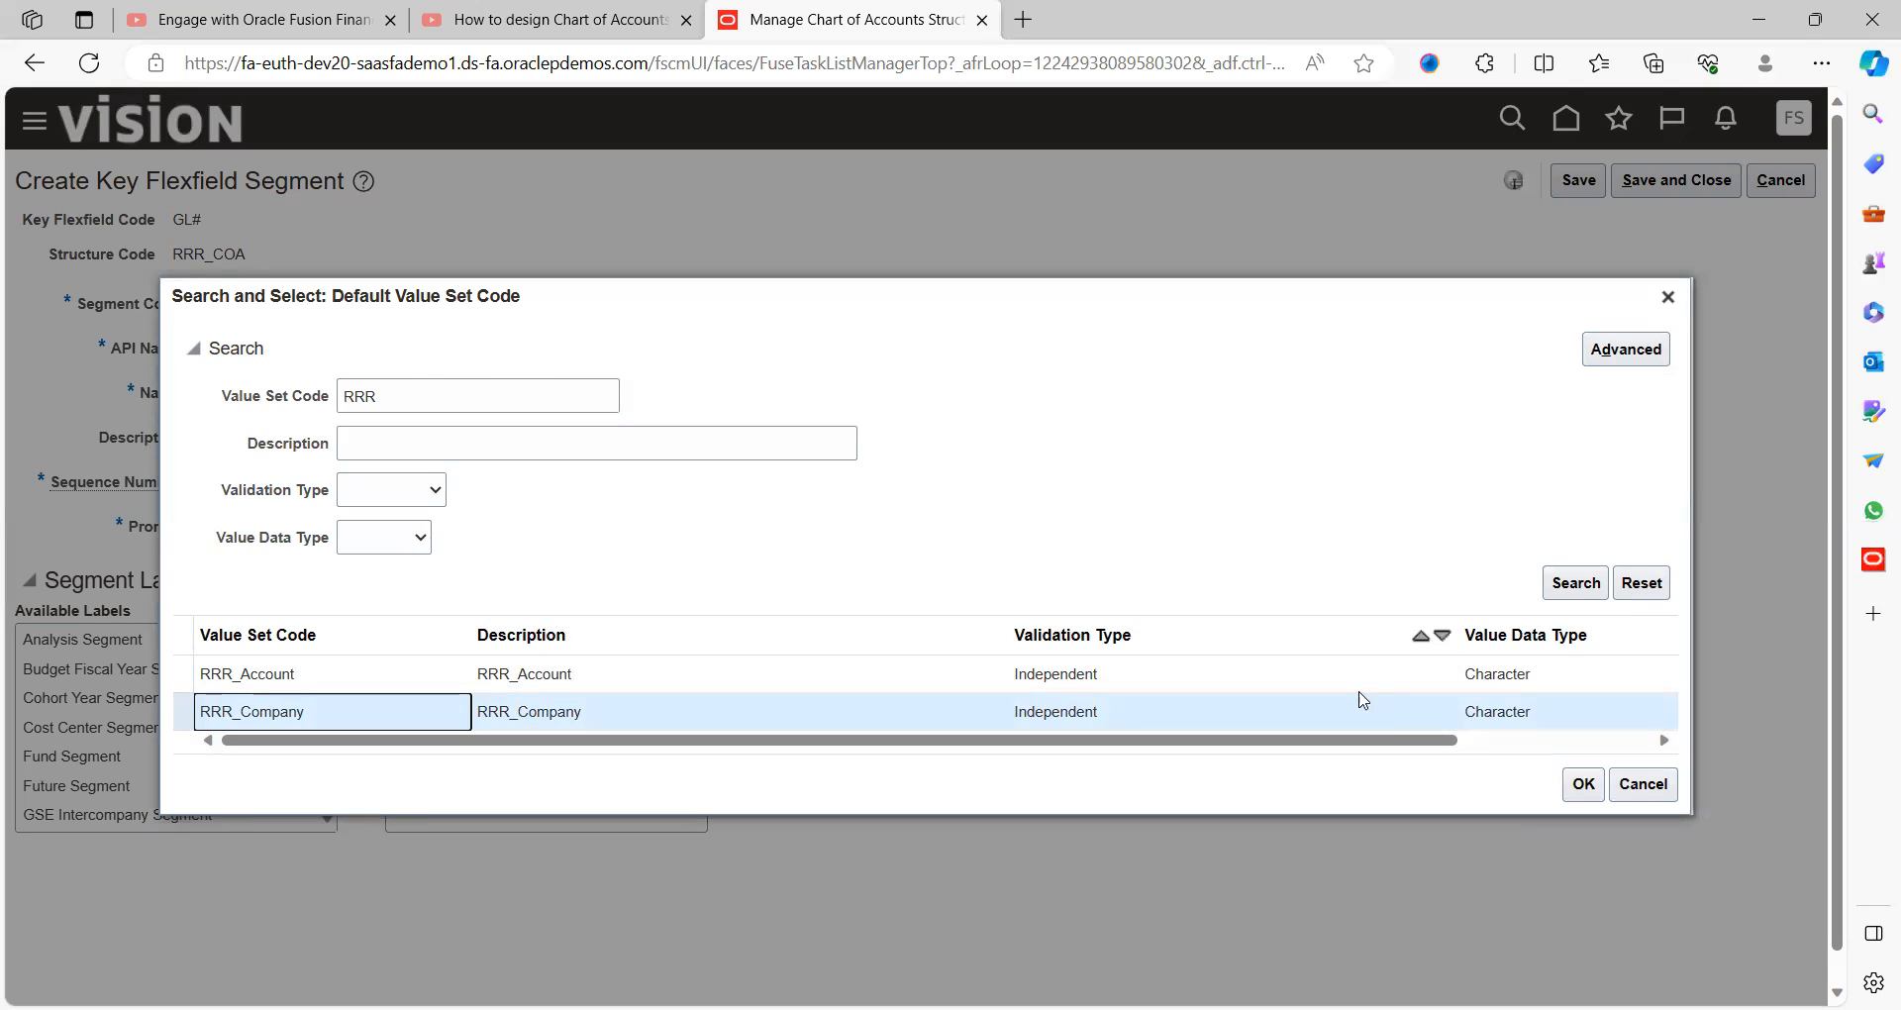
left_click(1583, 783)
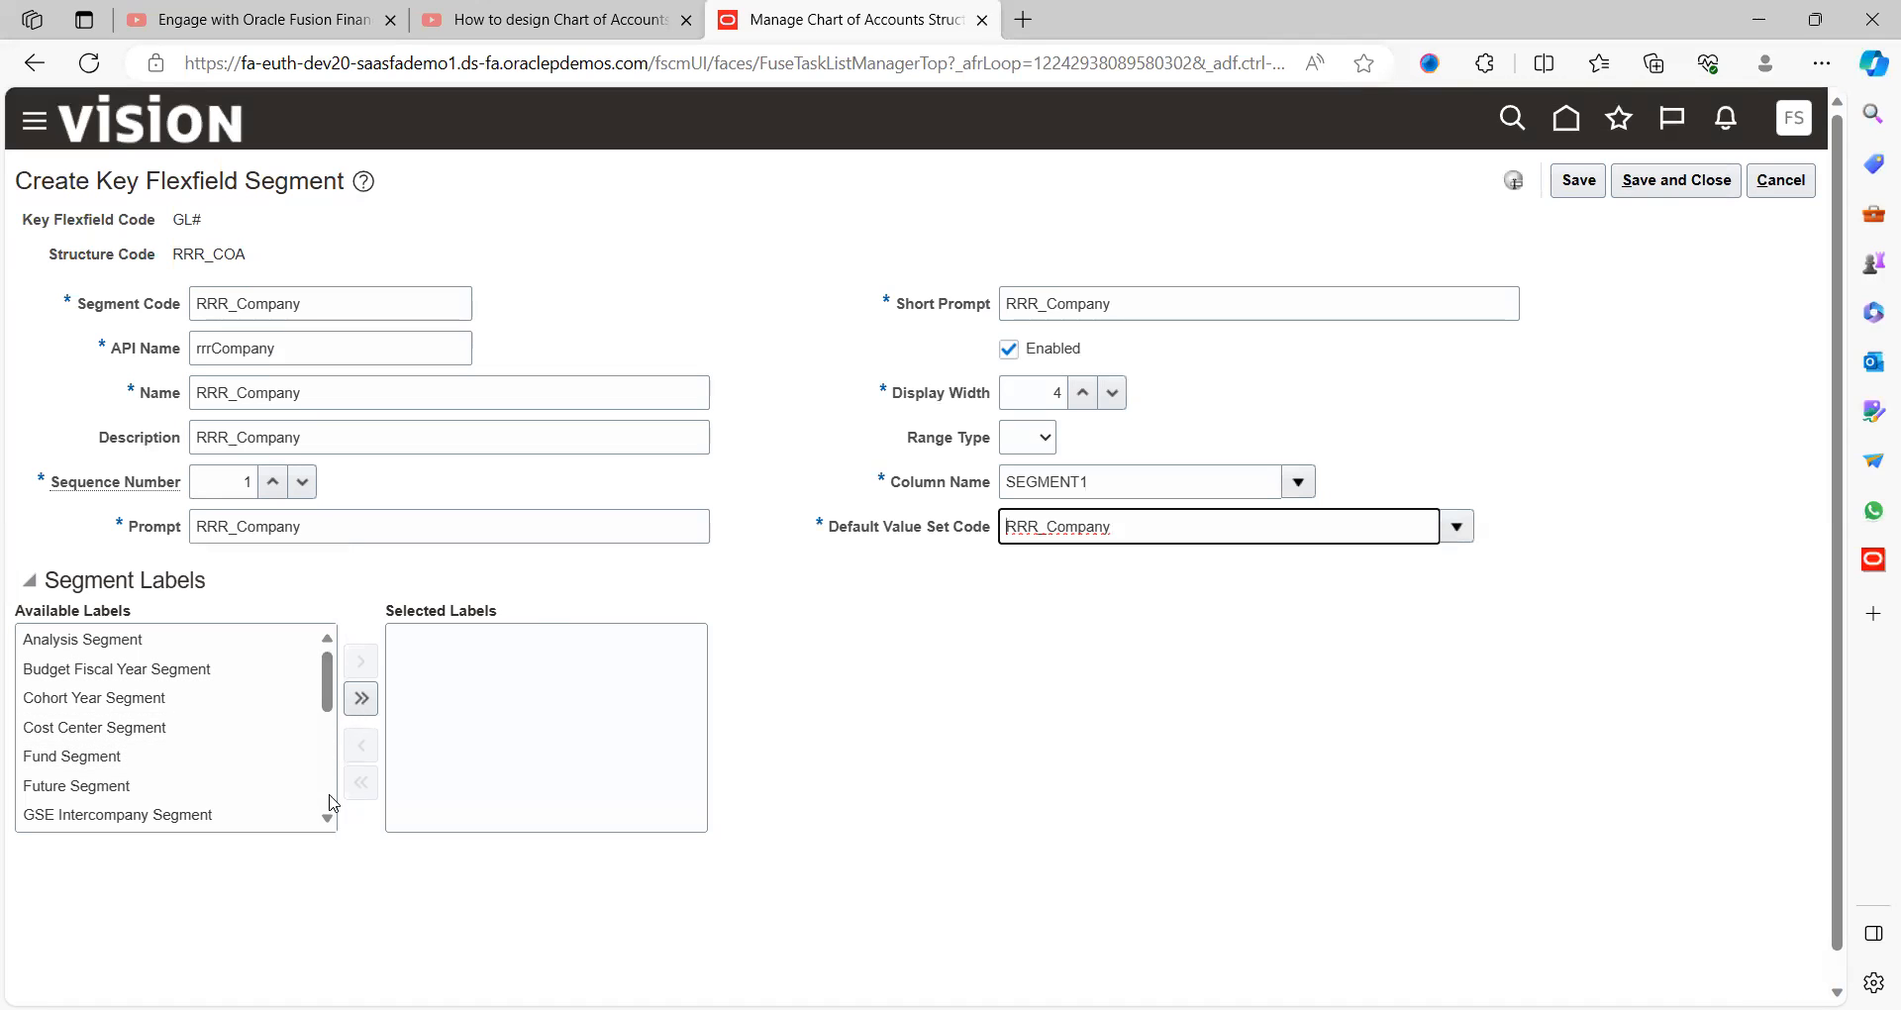
- Assign the Primary Balancing Segment label to the RRR_Company segment, then save and close the segment
scroll(330, 814, "down", 5)
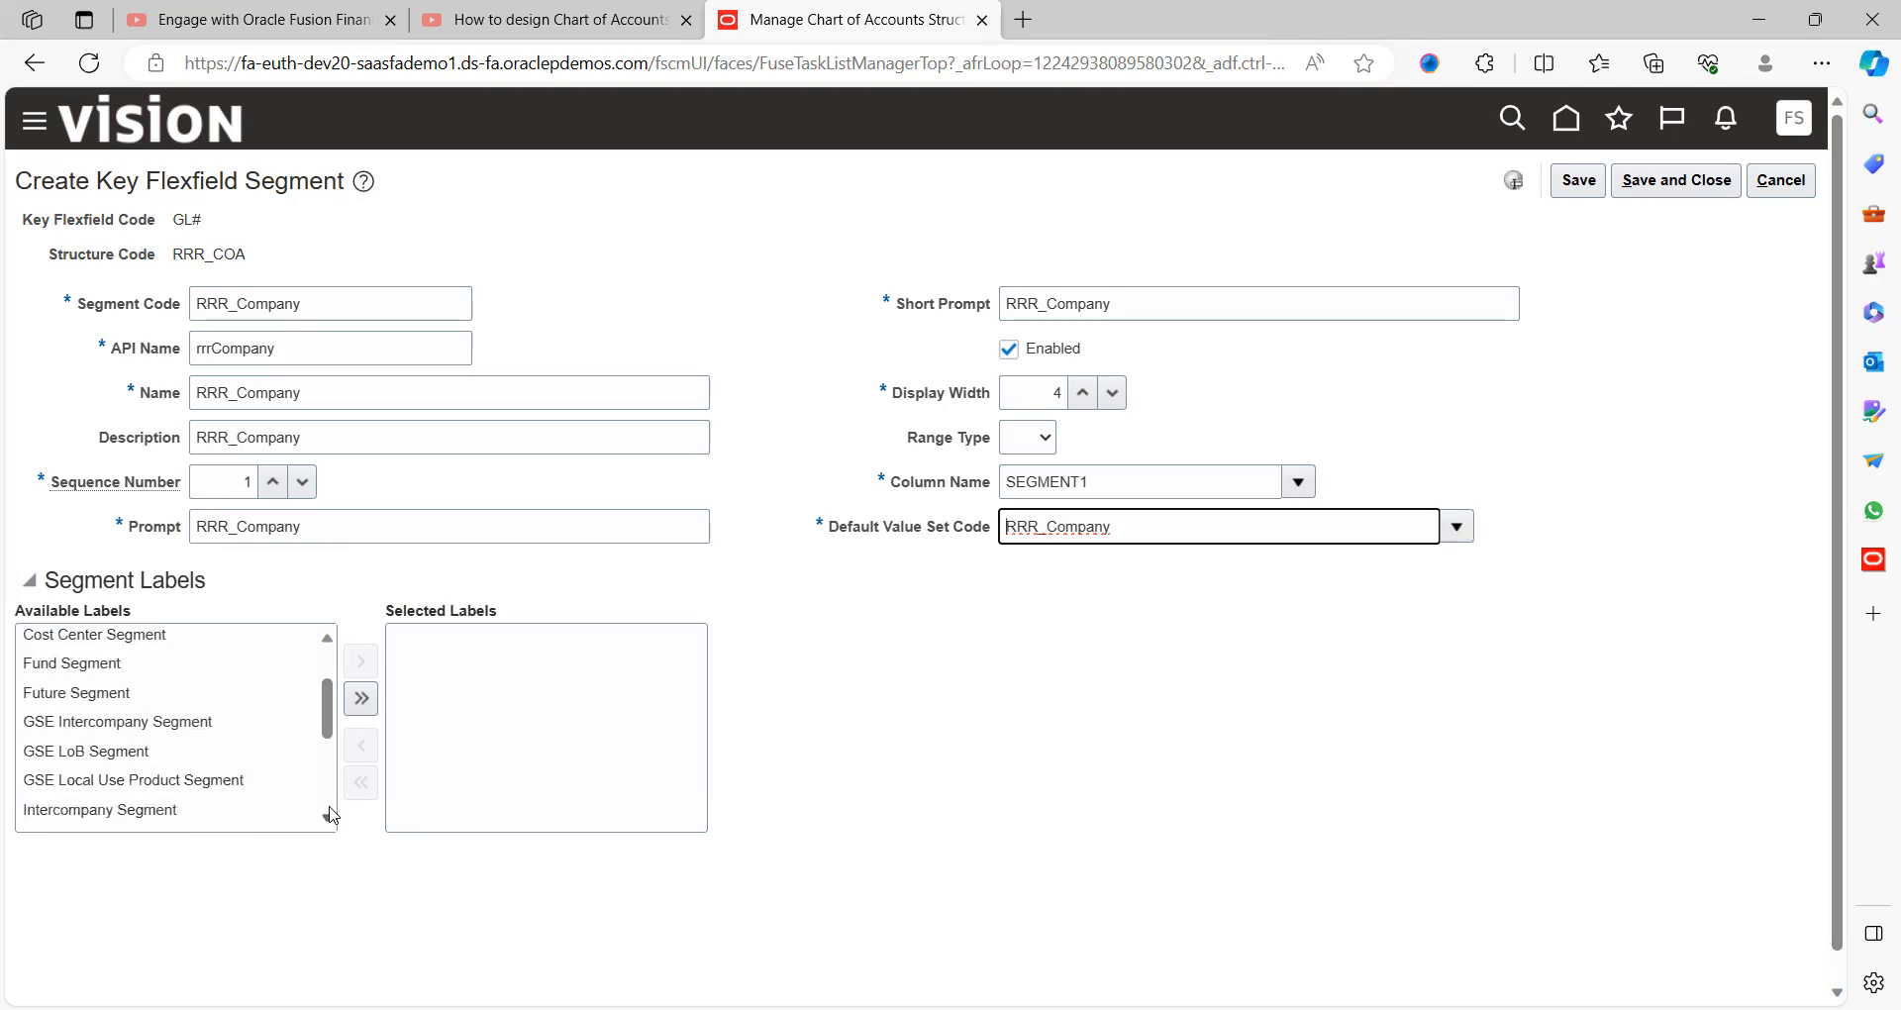
scroll(330, 814, "down", 5)
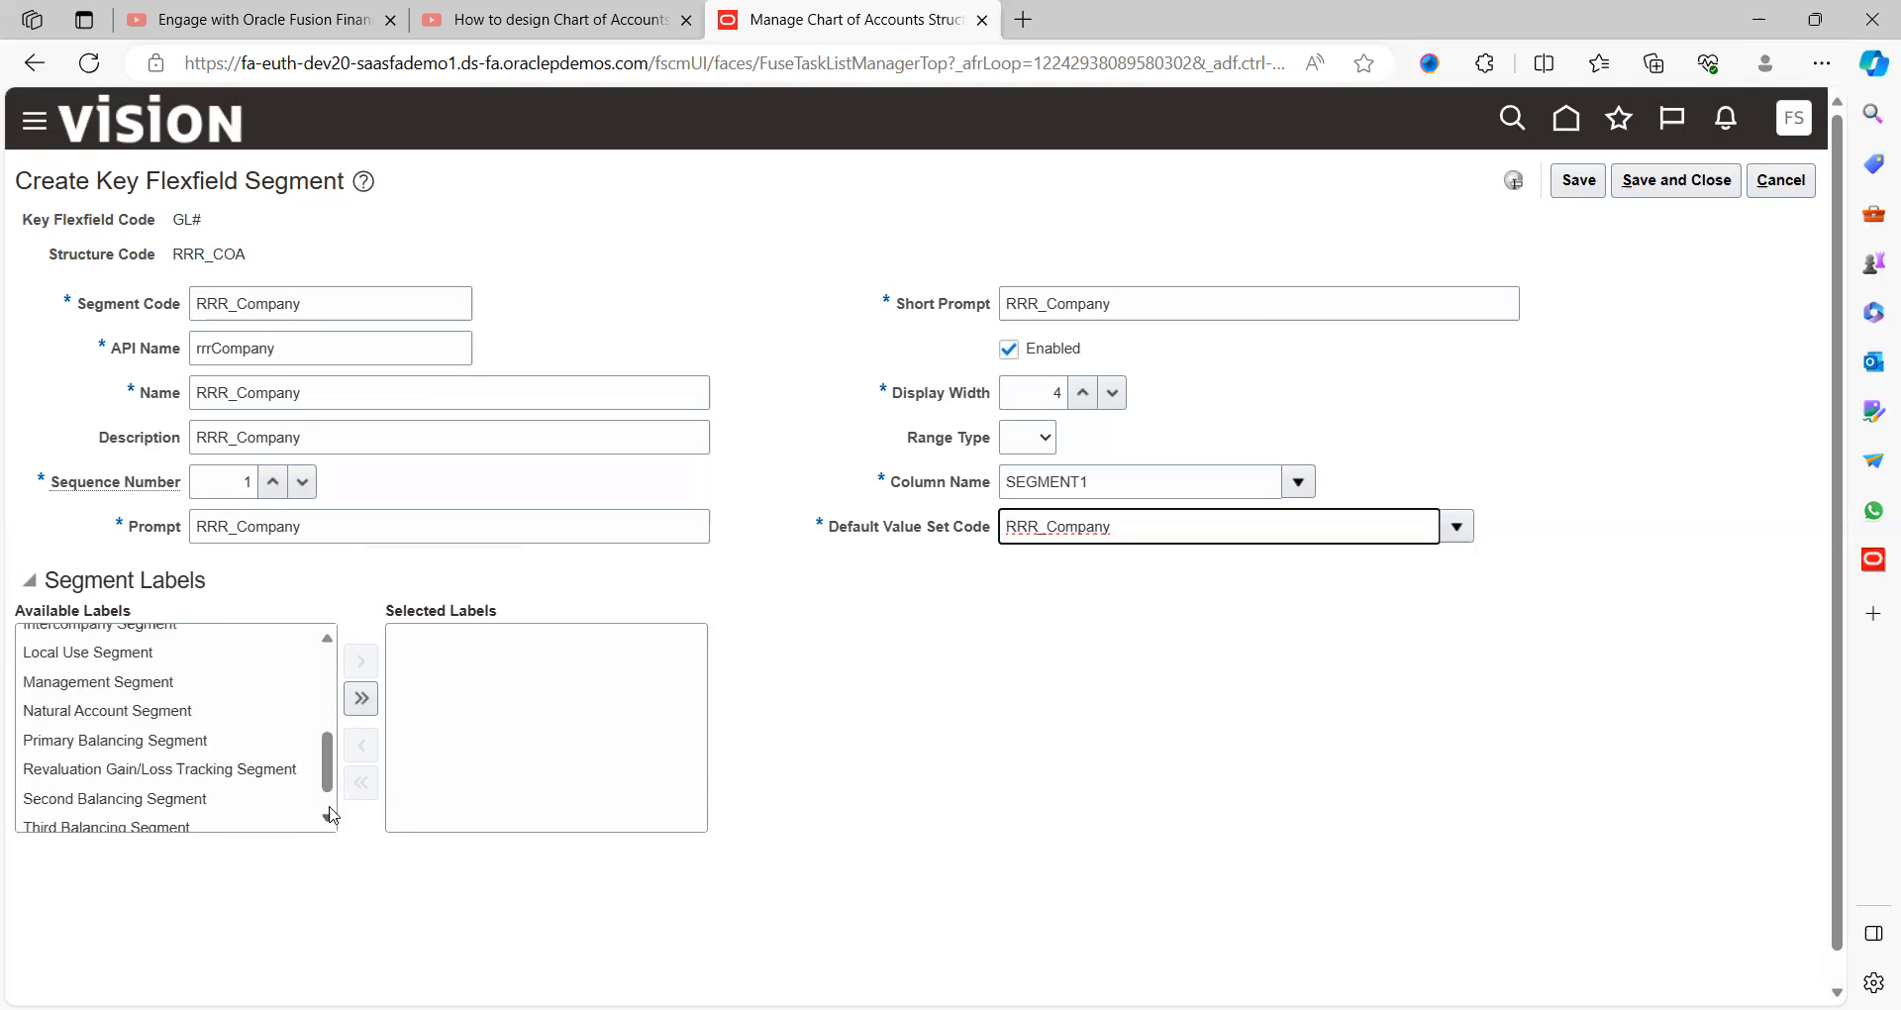
left_click(159, 734)
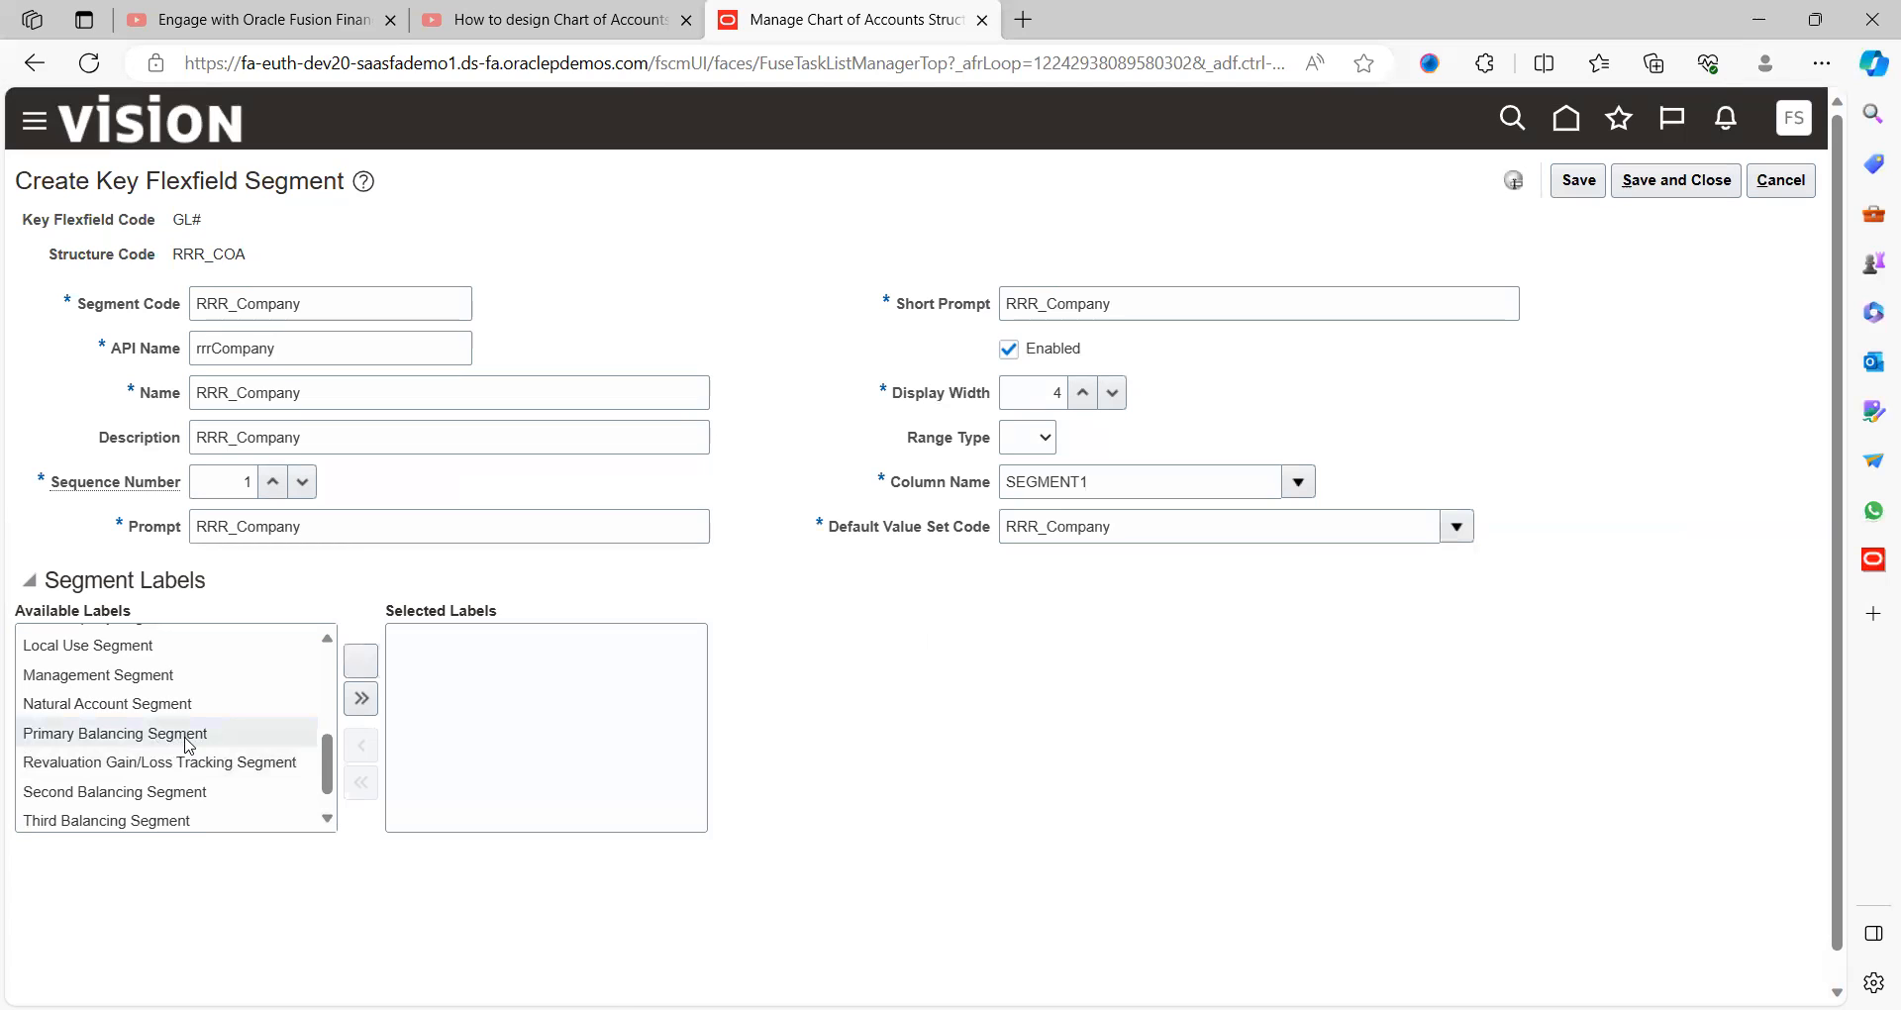
left_click(360, 660)
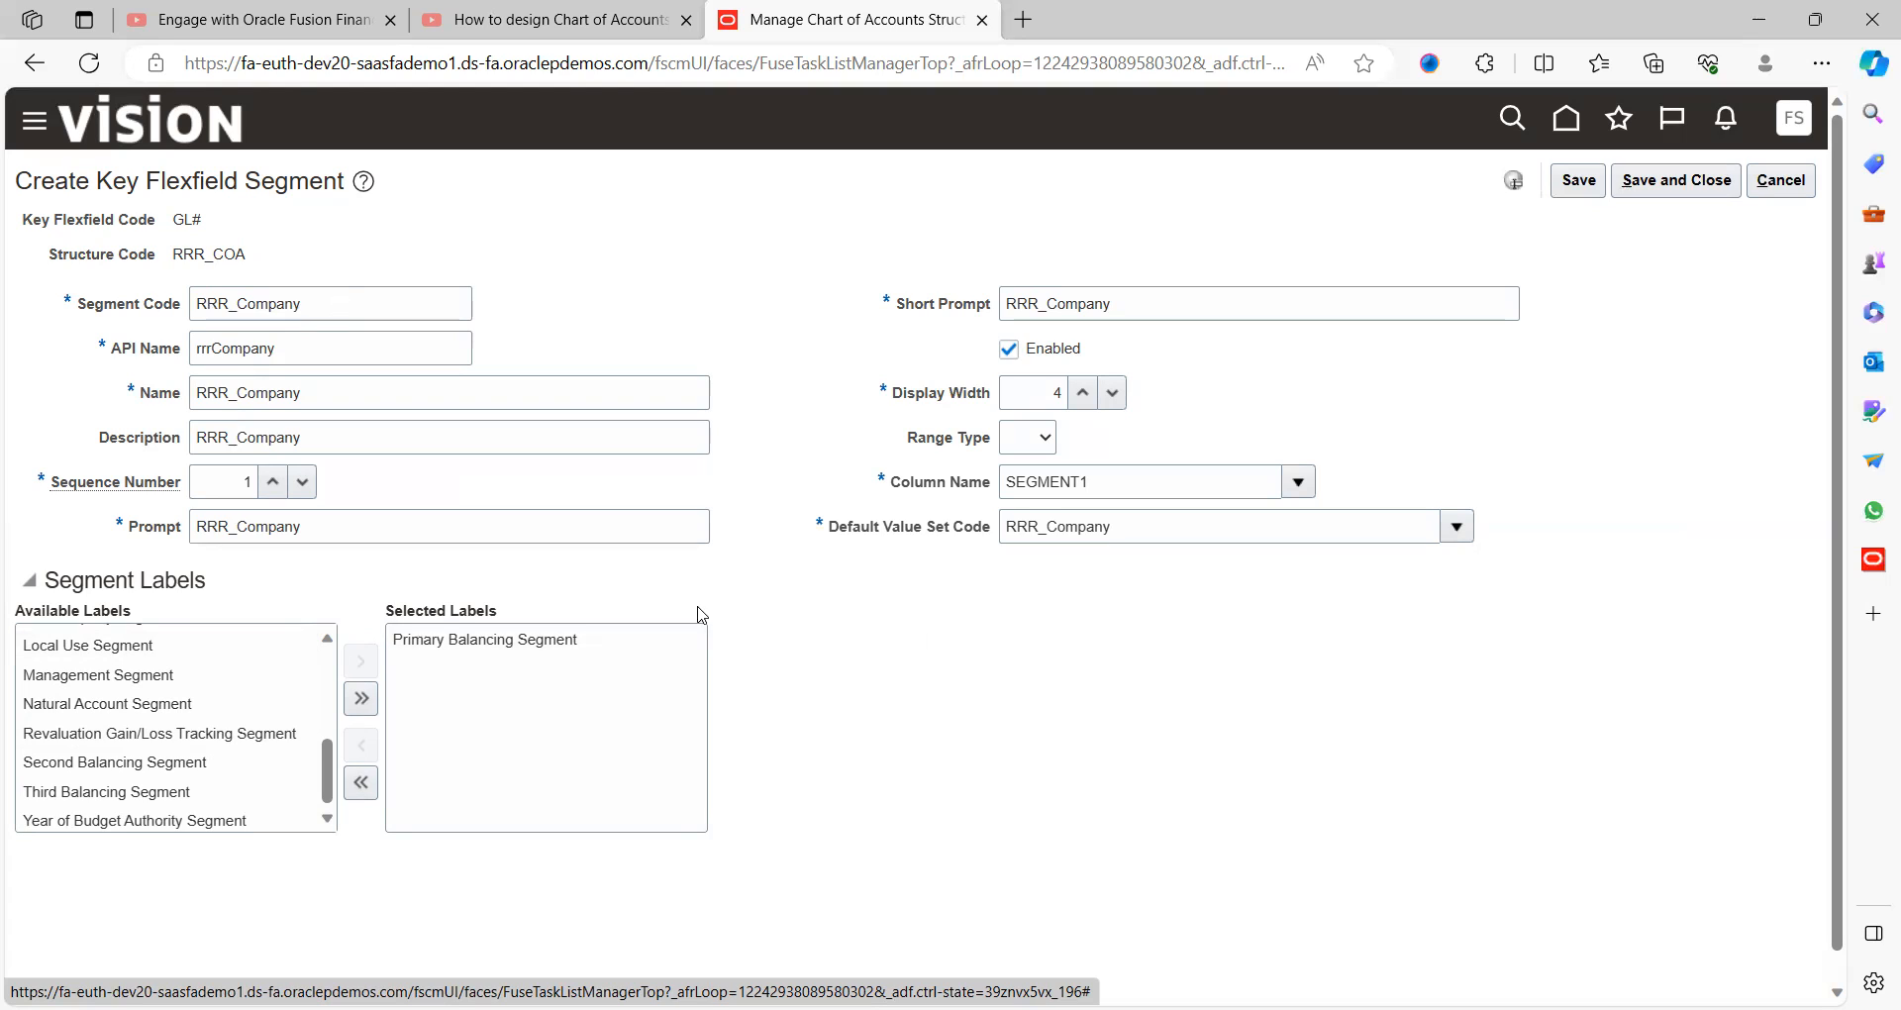
left_click(1581, 188)
left_click(1674, 188)
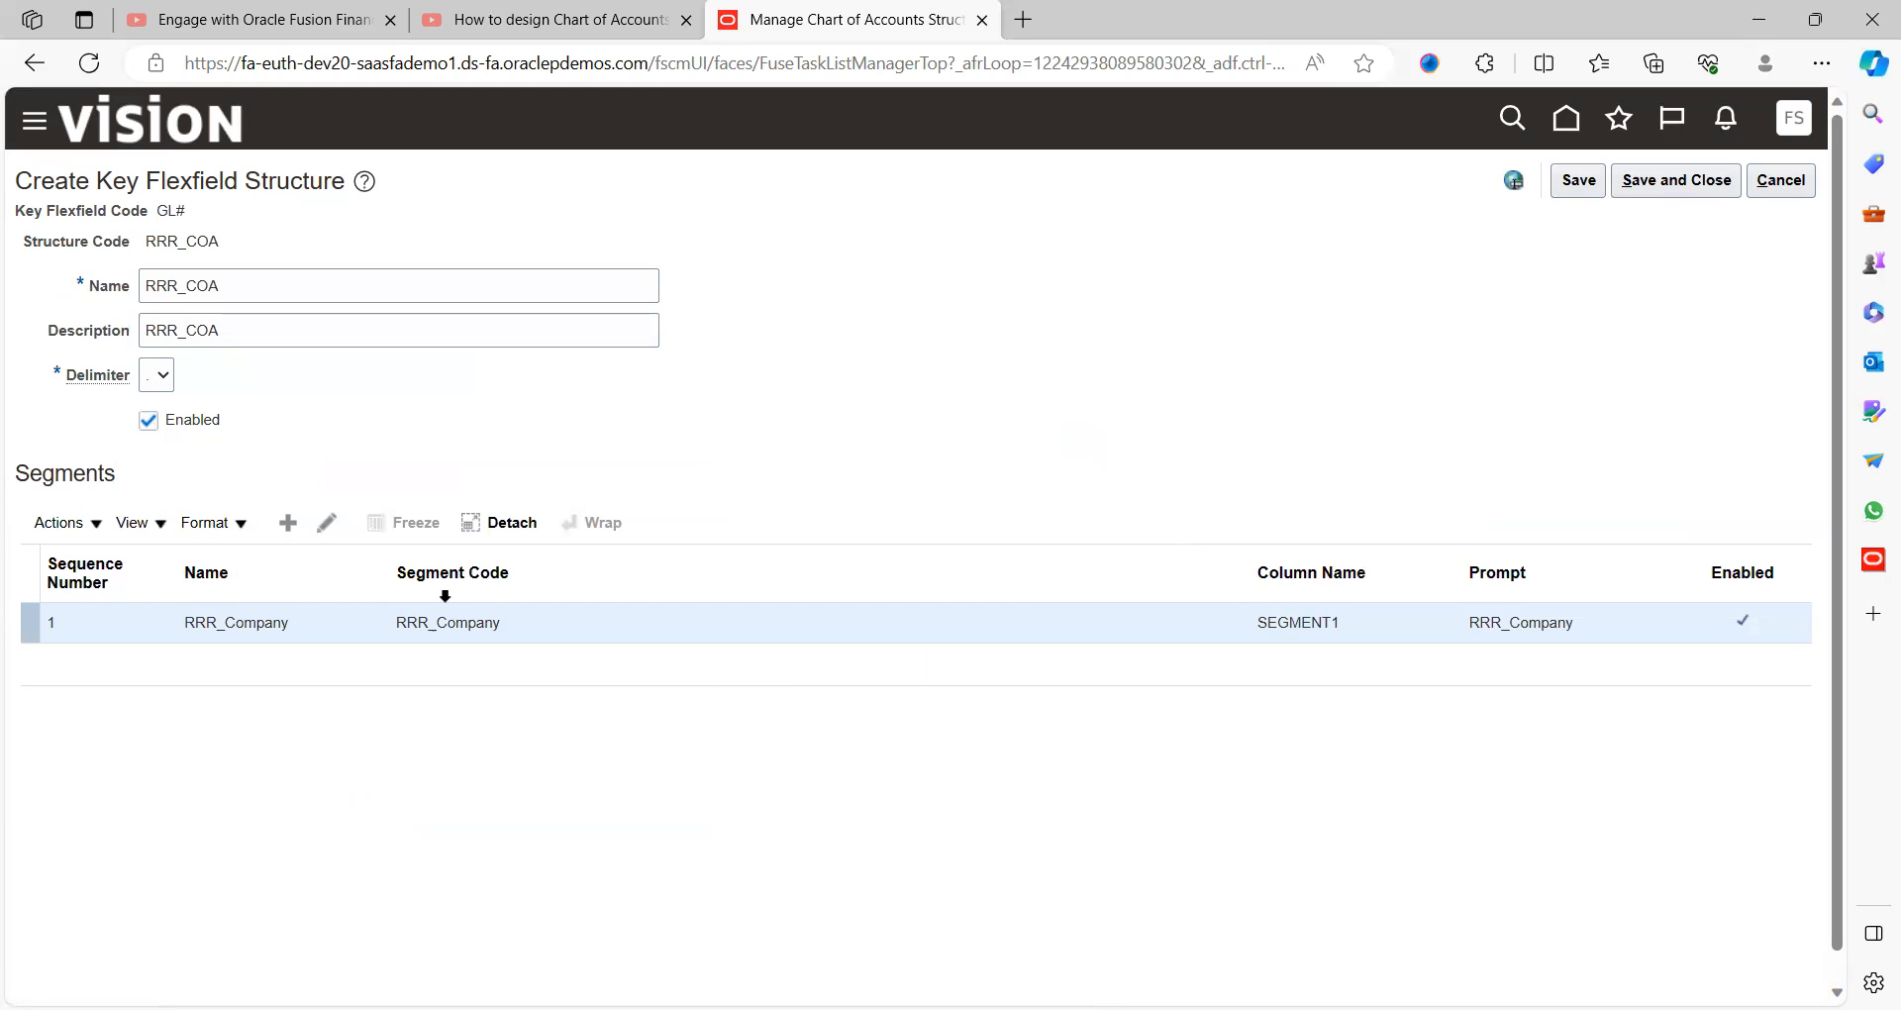
- Create a second segment in the RRR_COA structure with the code, name and description RRR_Account
left_click(289, 535)
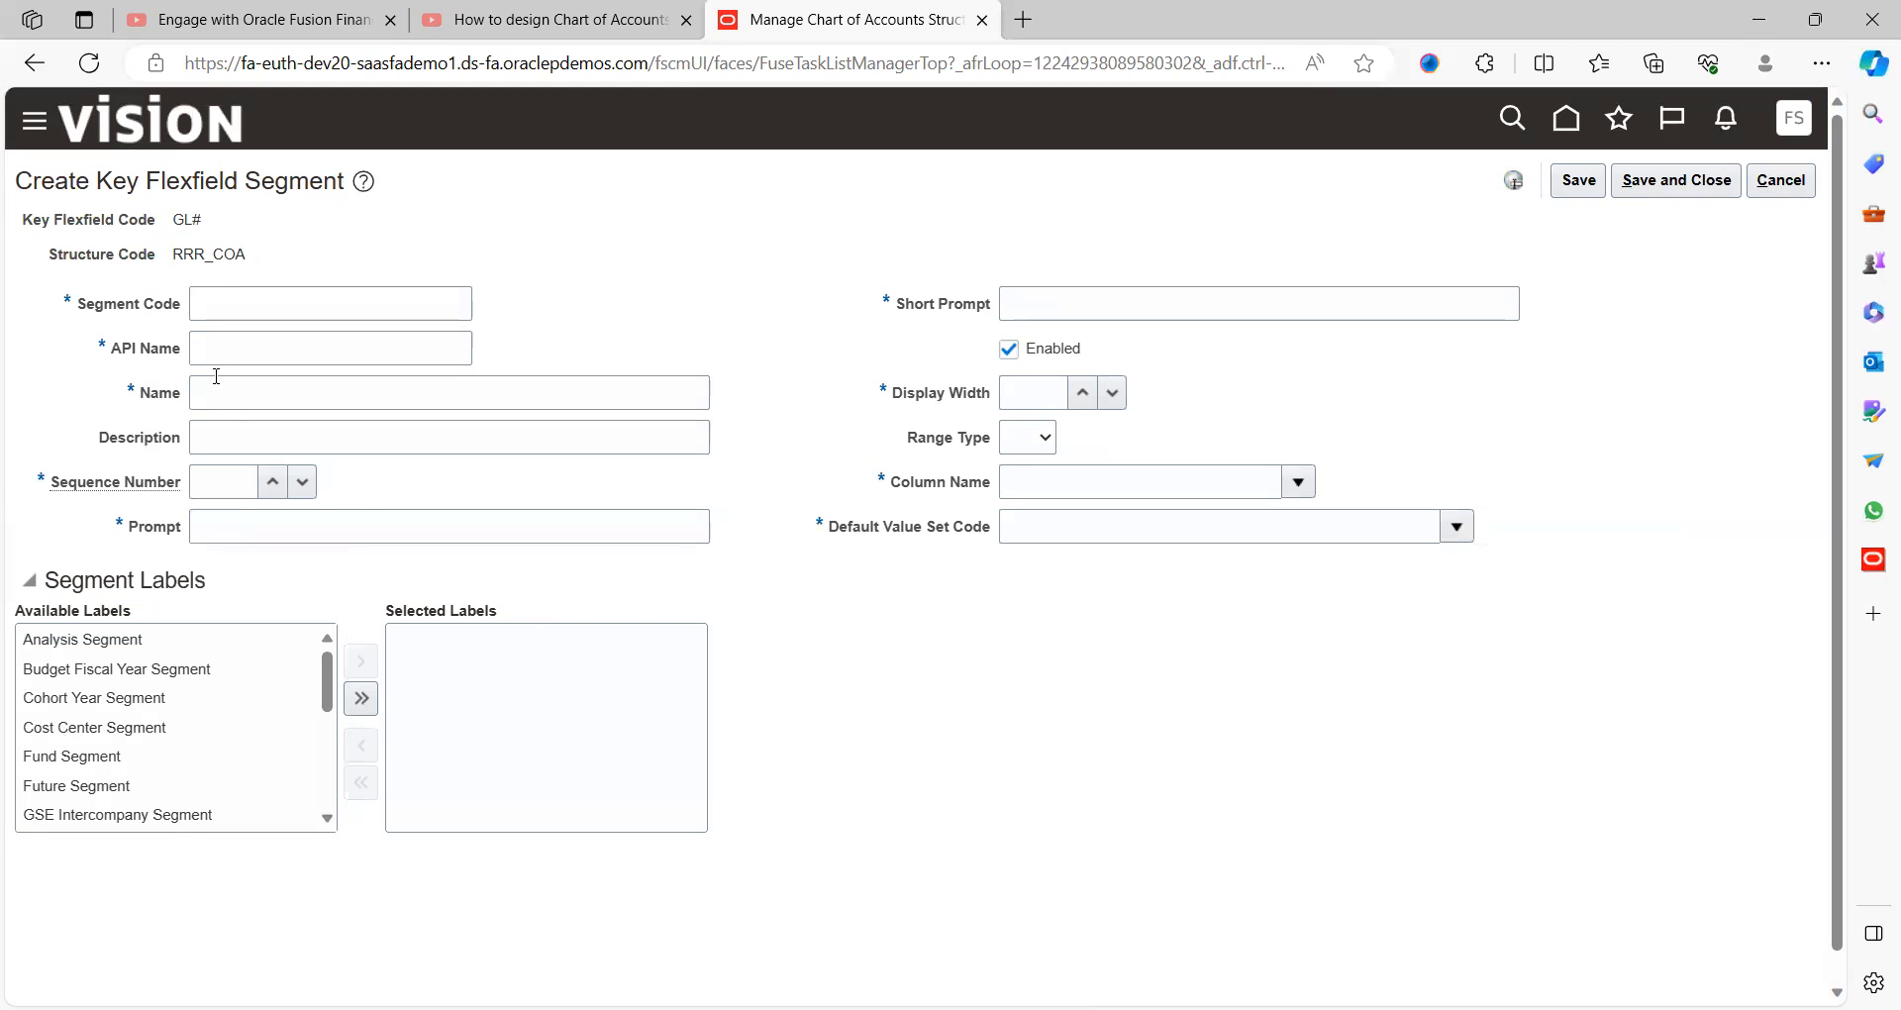
left_click(220, 310)
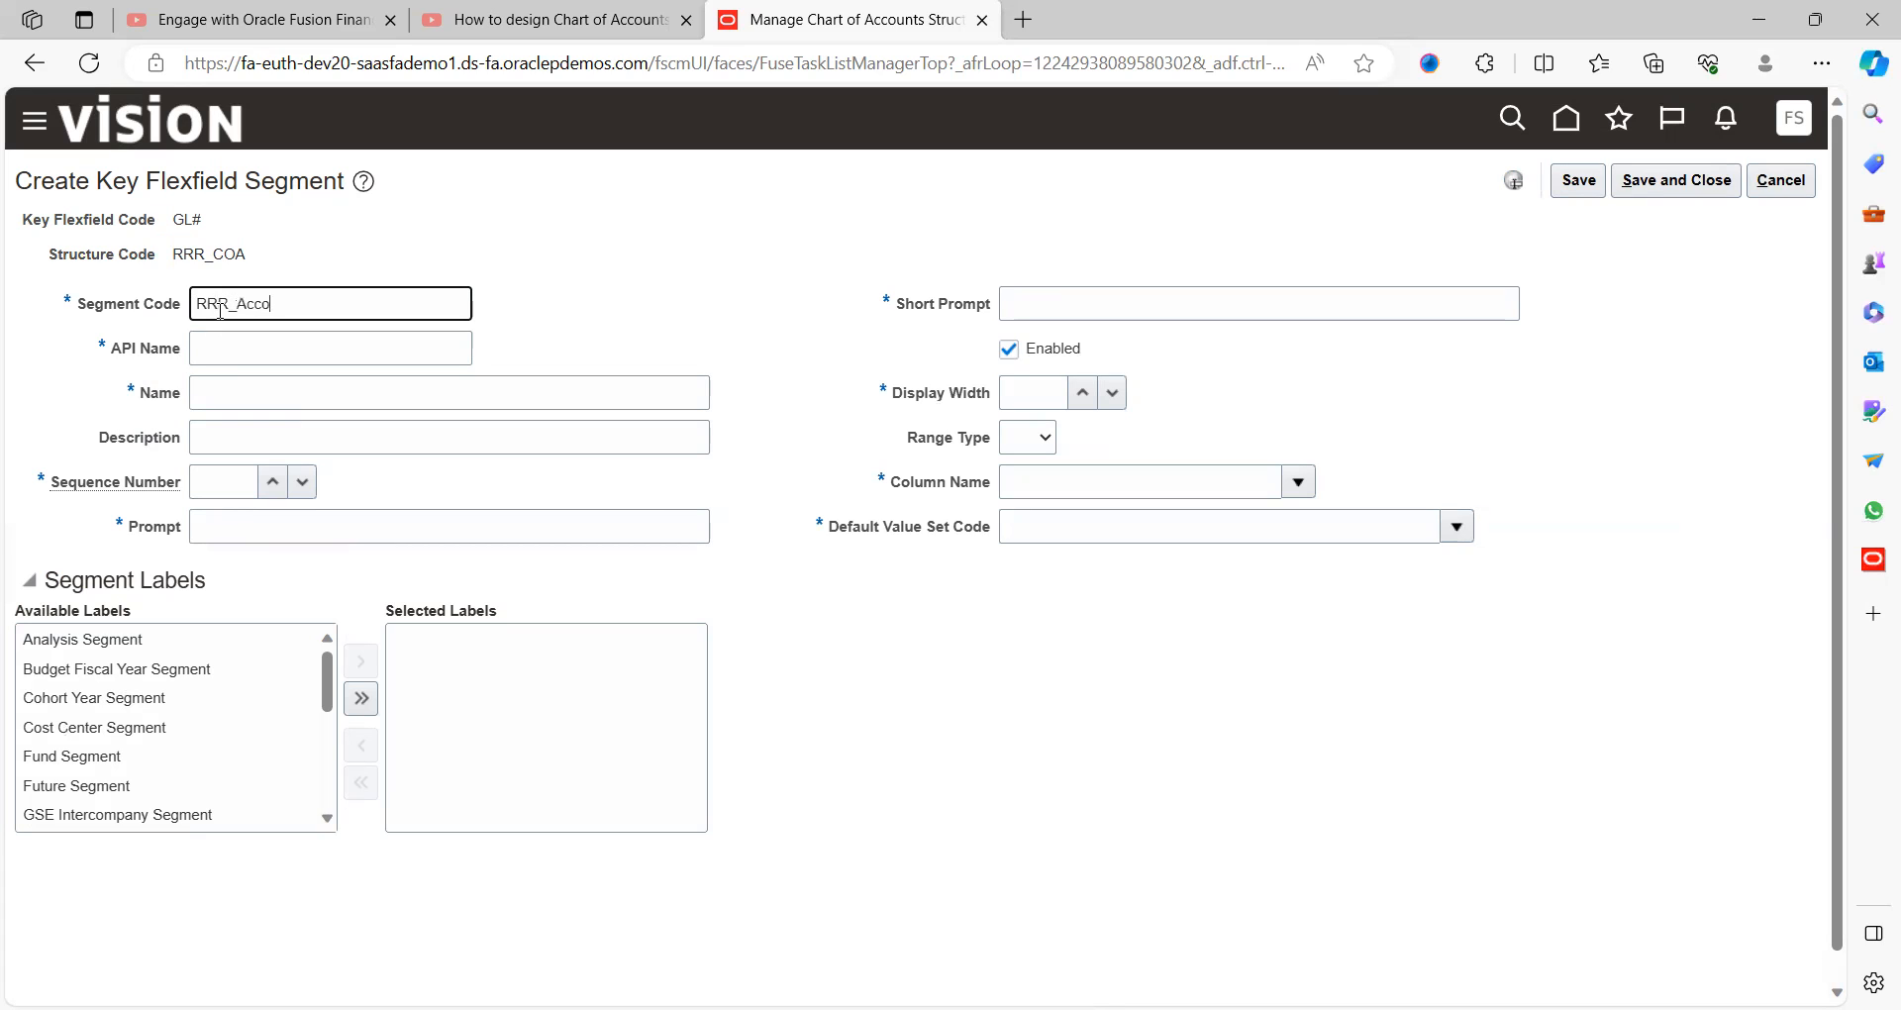
key("Tab")
double_click(220, 310)
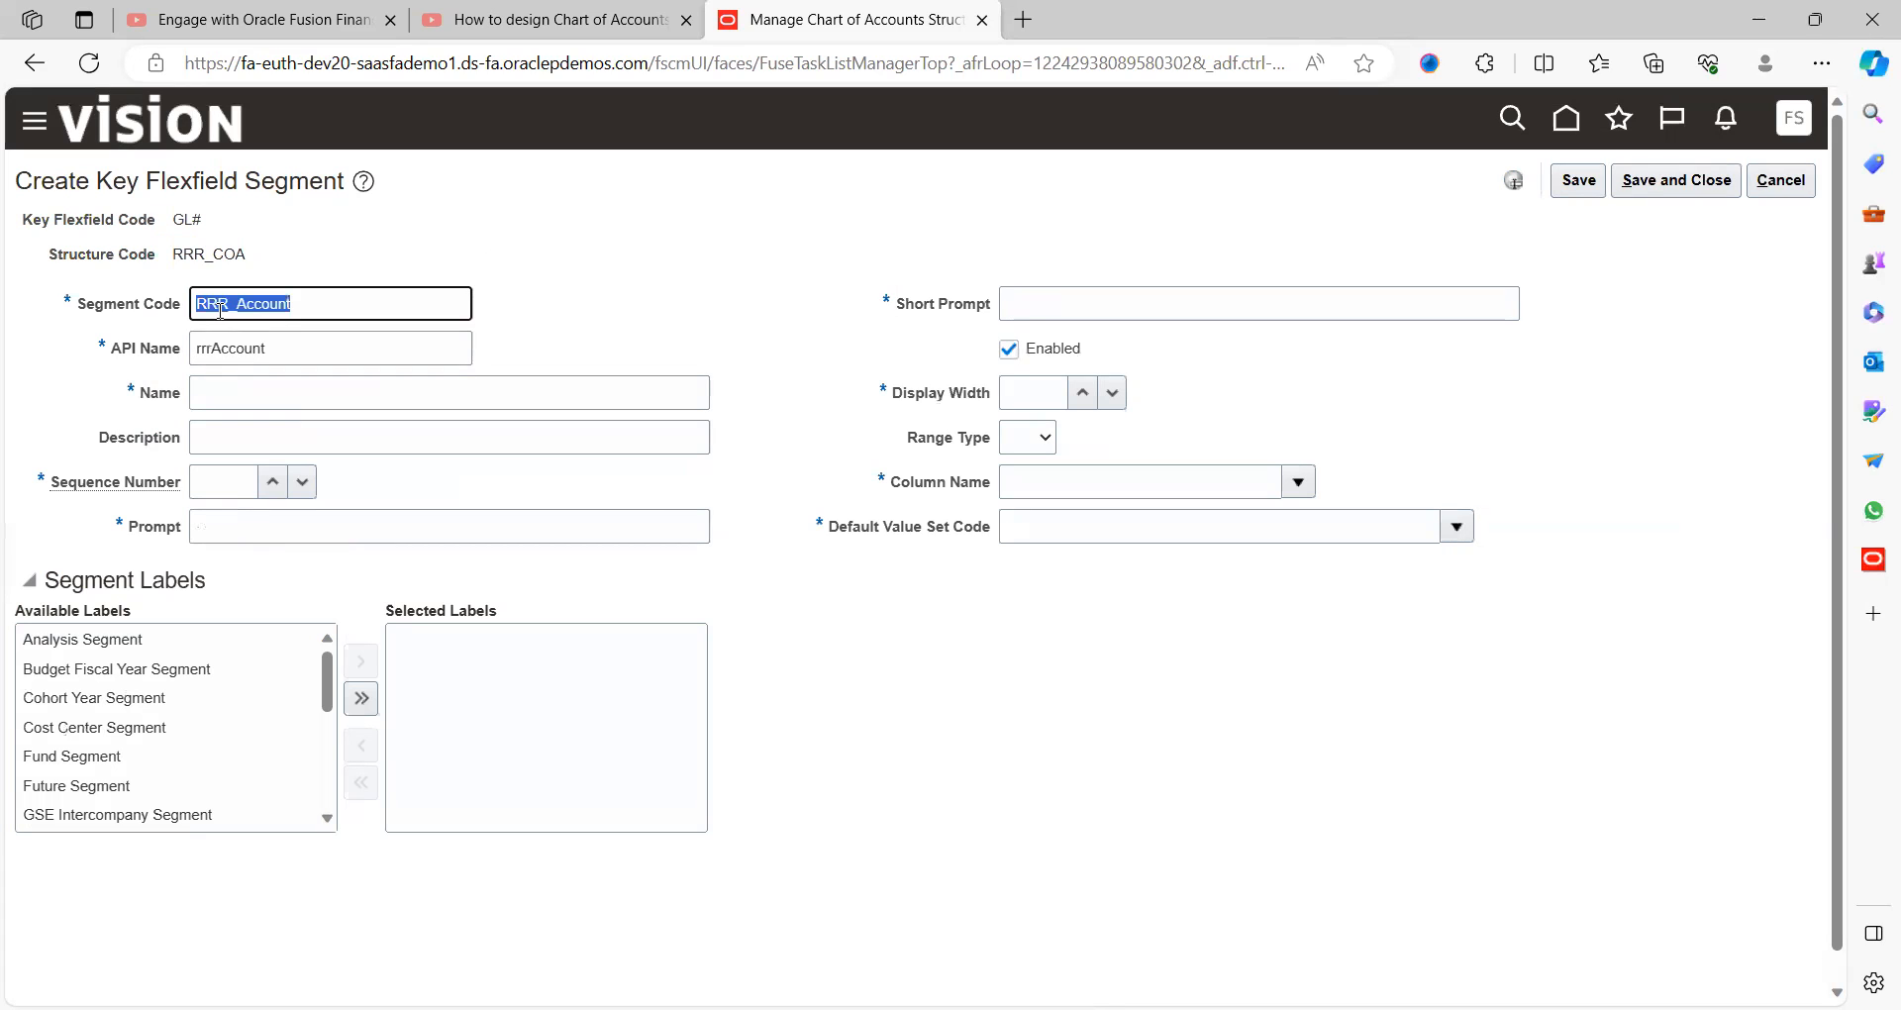
key("ctrl+c")
key("Tab")
key("Tab")
key("ctrl+v")
key("Tab")
key("ctrl+v")
- Set the new segment's sequence number to 2 and its prompt and short prompt to RRR_Account
key("Tab")
type("2")
key("Tab")
key("ctrl+v")
key("Tab")
key("ctrl+v")
key("Tab")
key("Tab")
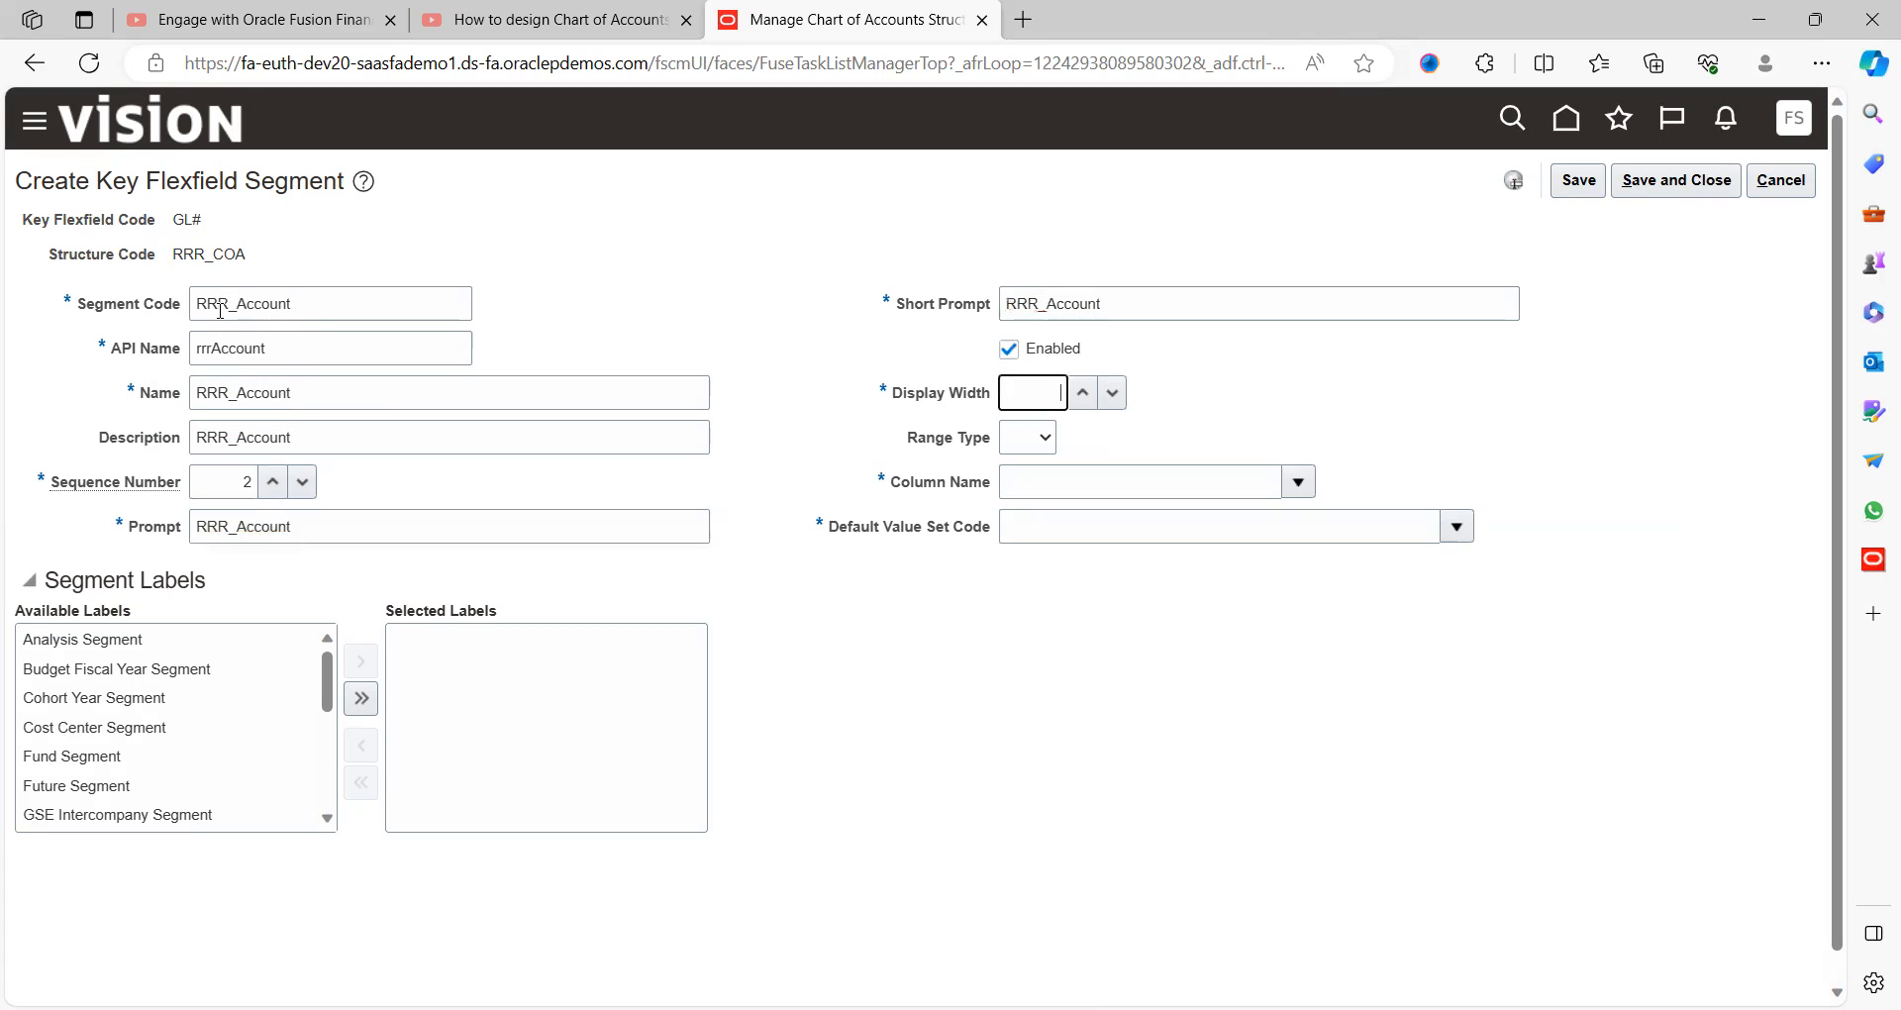
- Set the RRR_Account segment's display width to 4 and its column name to SEGMENT2
type("4")
key("Tab")
left_click(1297, 481)
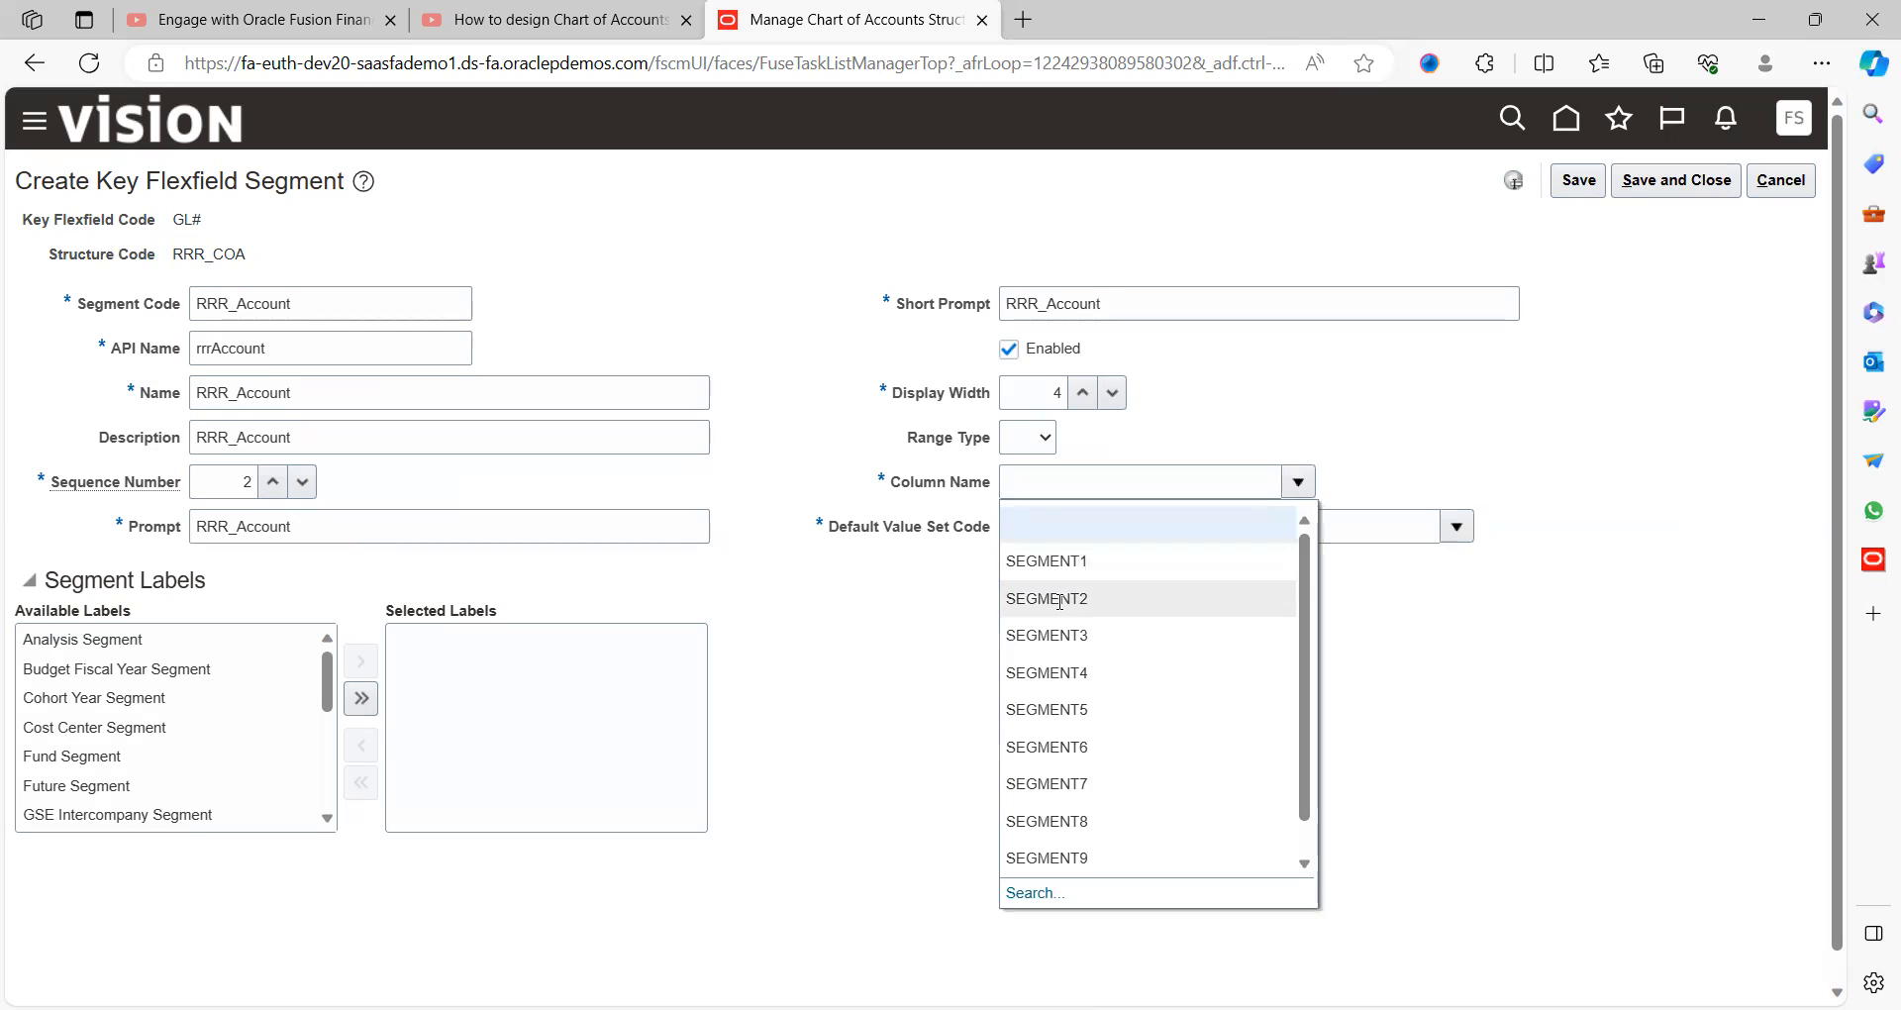
left_click(1107, 601)
- Search the value sets for RRR and assign RRR_Account as the segment's default value set
left_click(1457, 528)
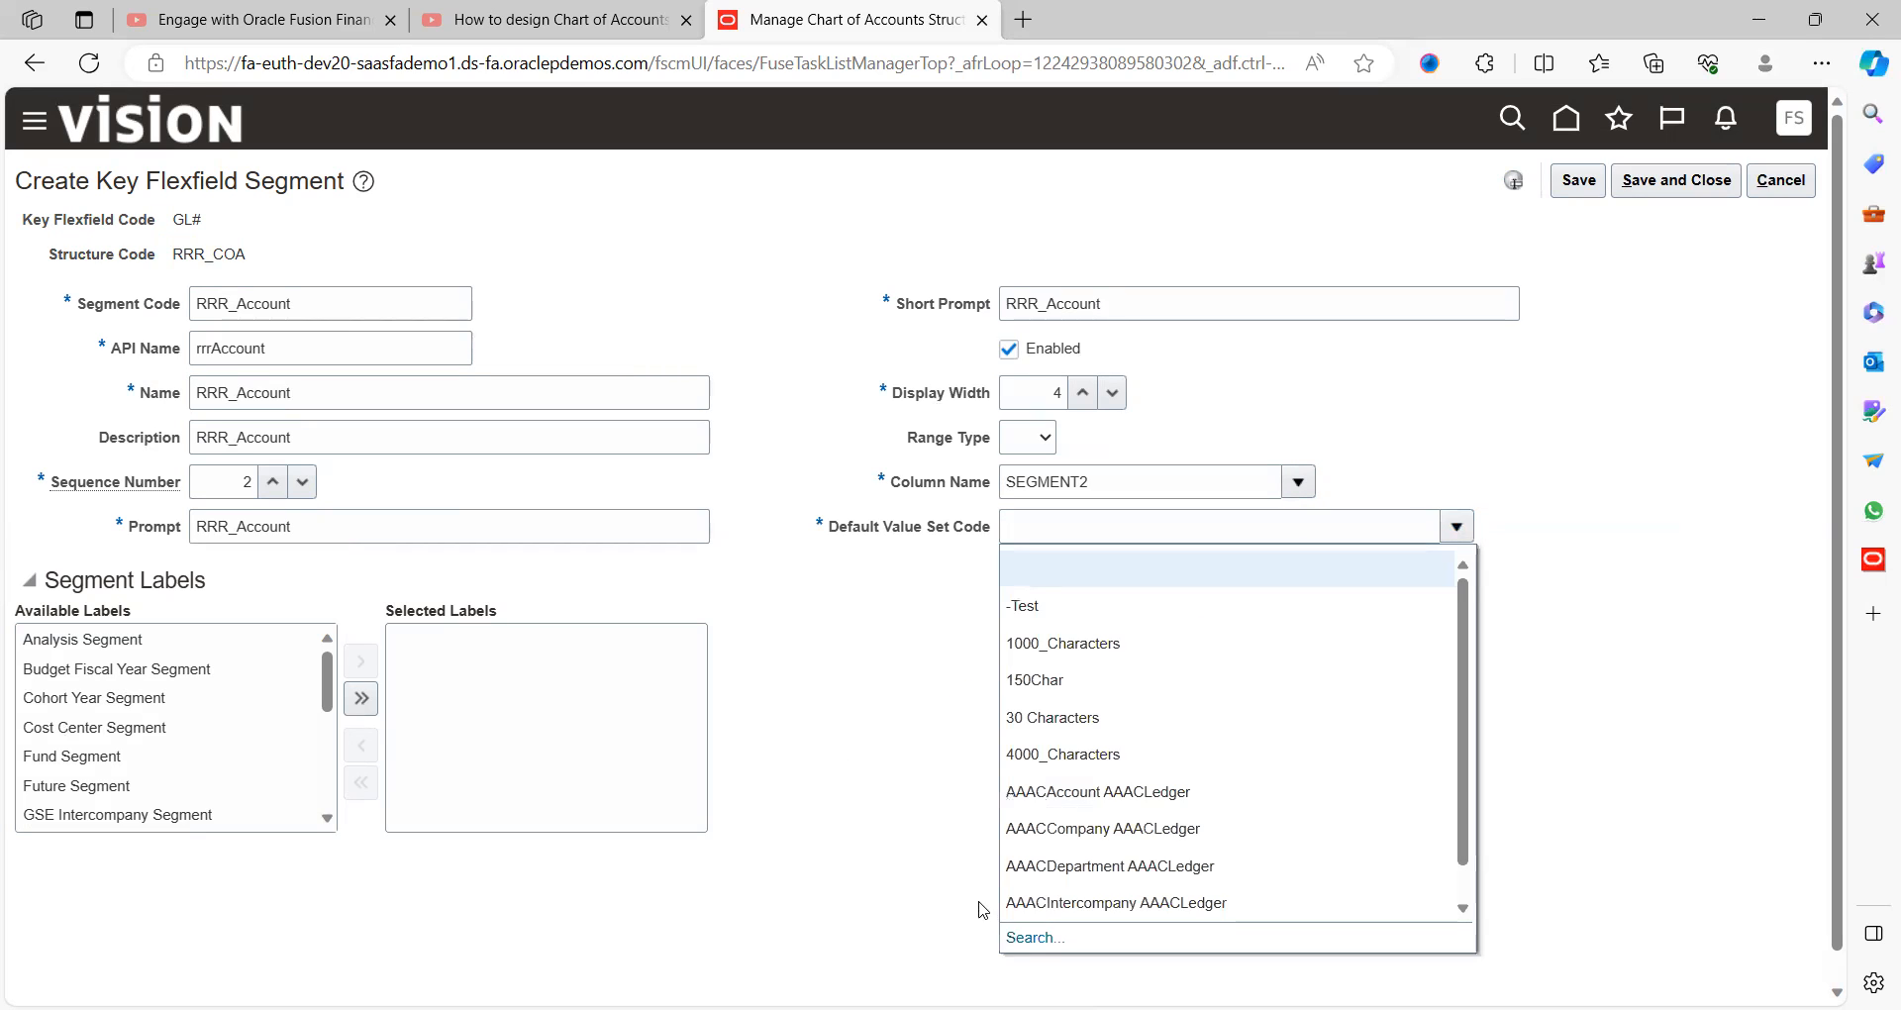
left_click(1032, 936)
left_click(491, 436)
type("RRR")
key("Return")
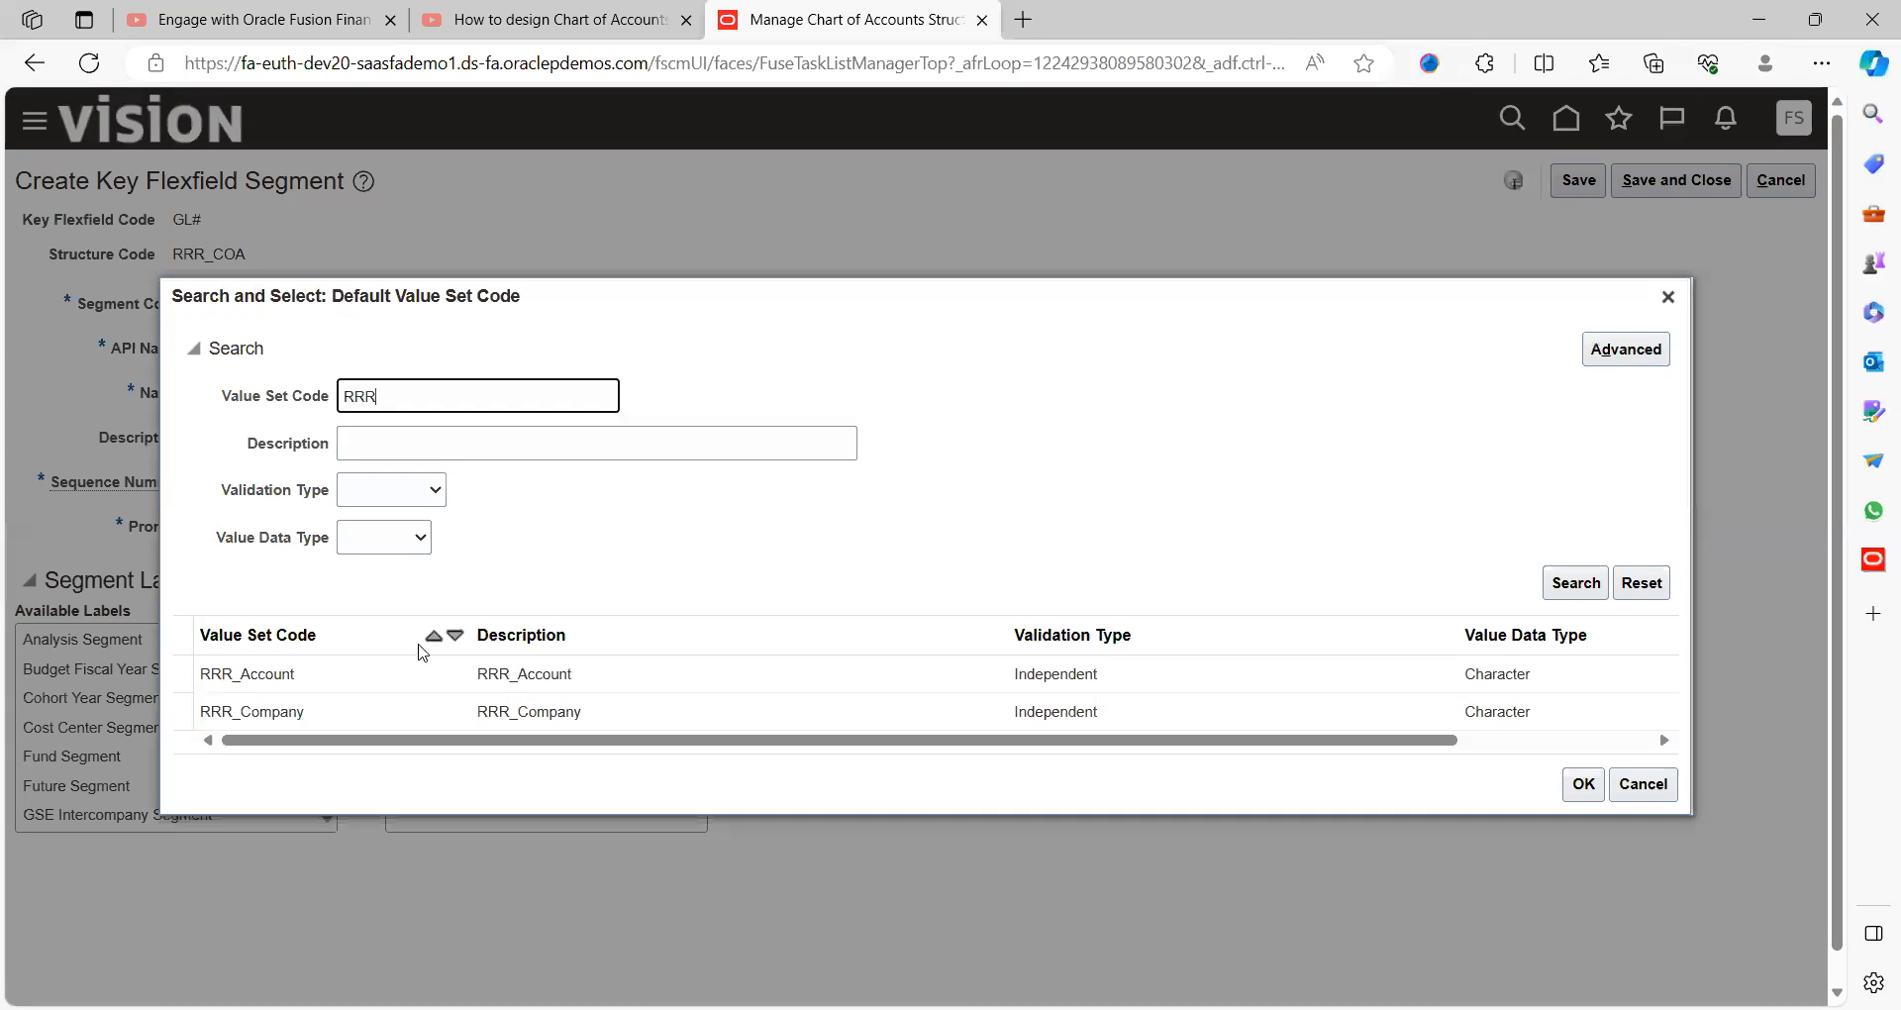
left_click(297, 679)
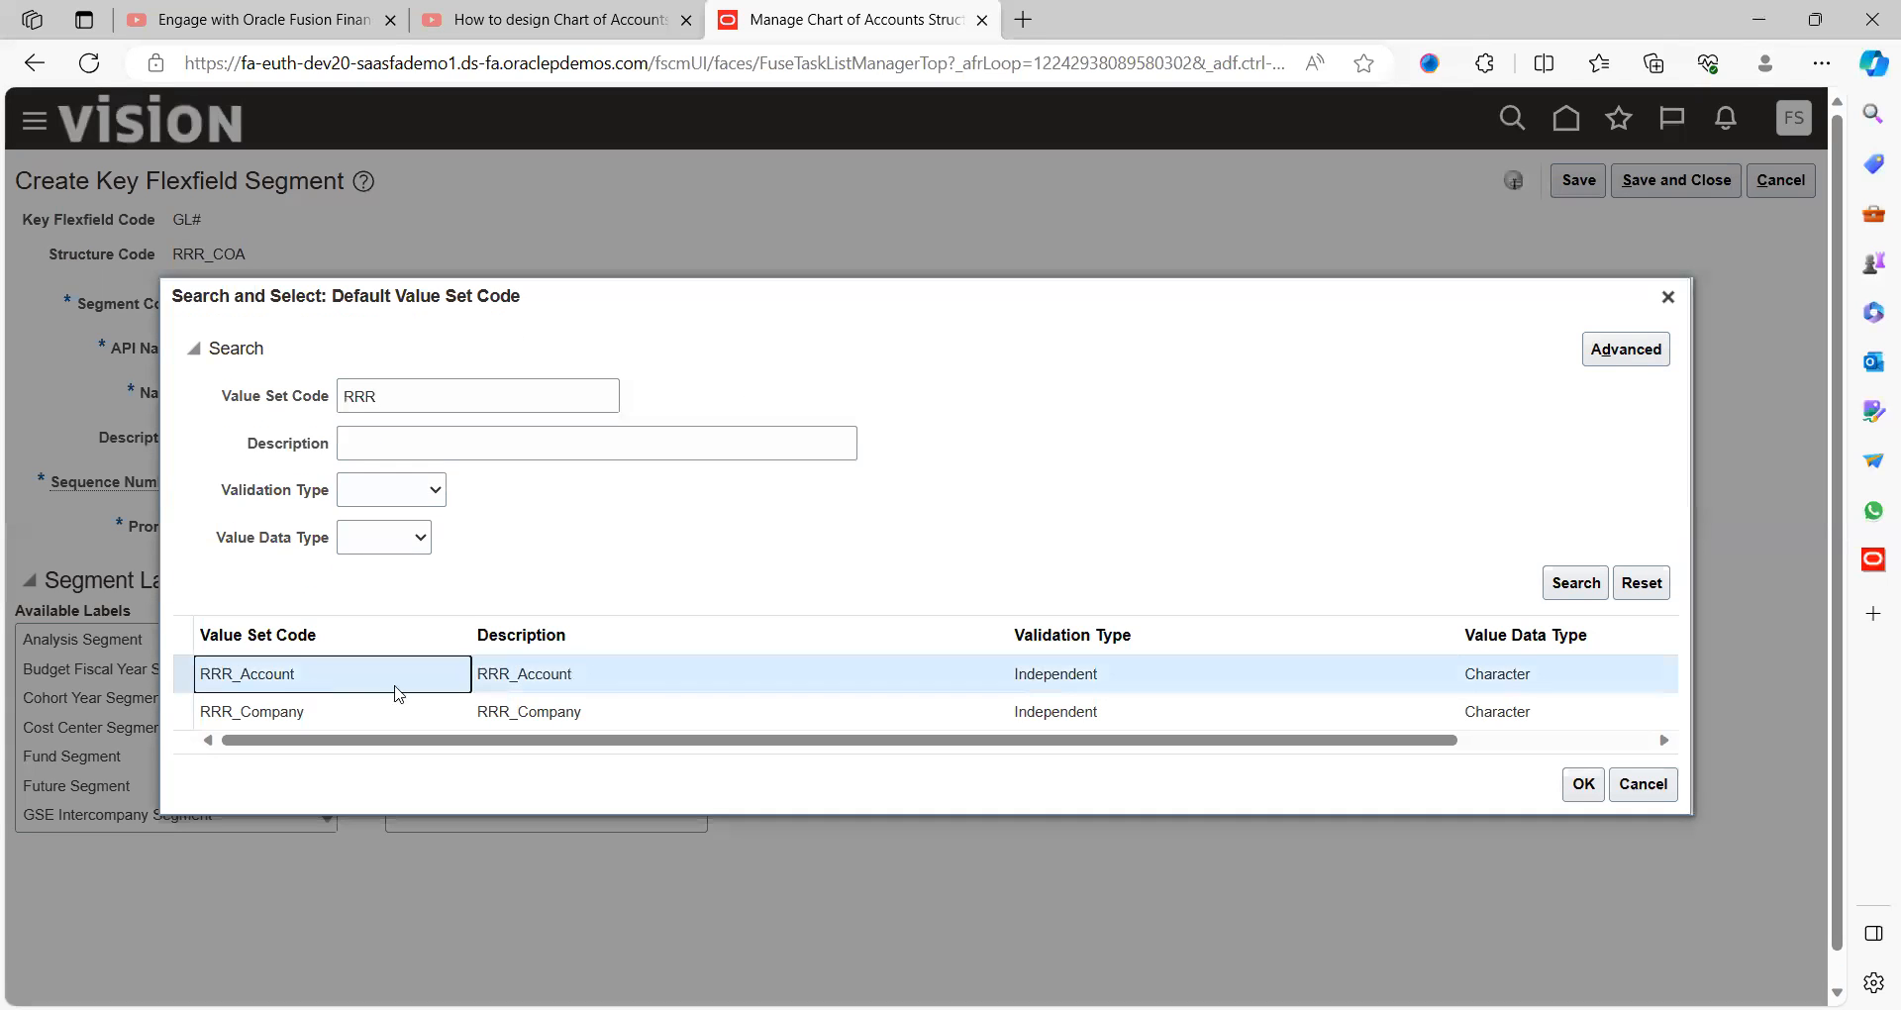
left_click(1576, 783)
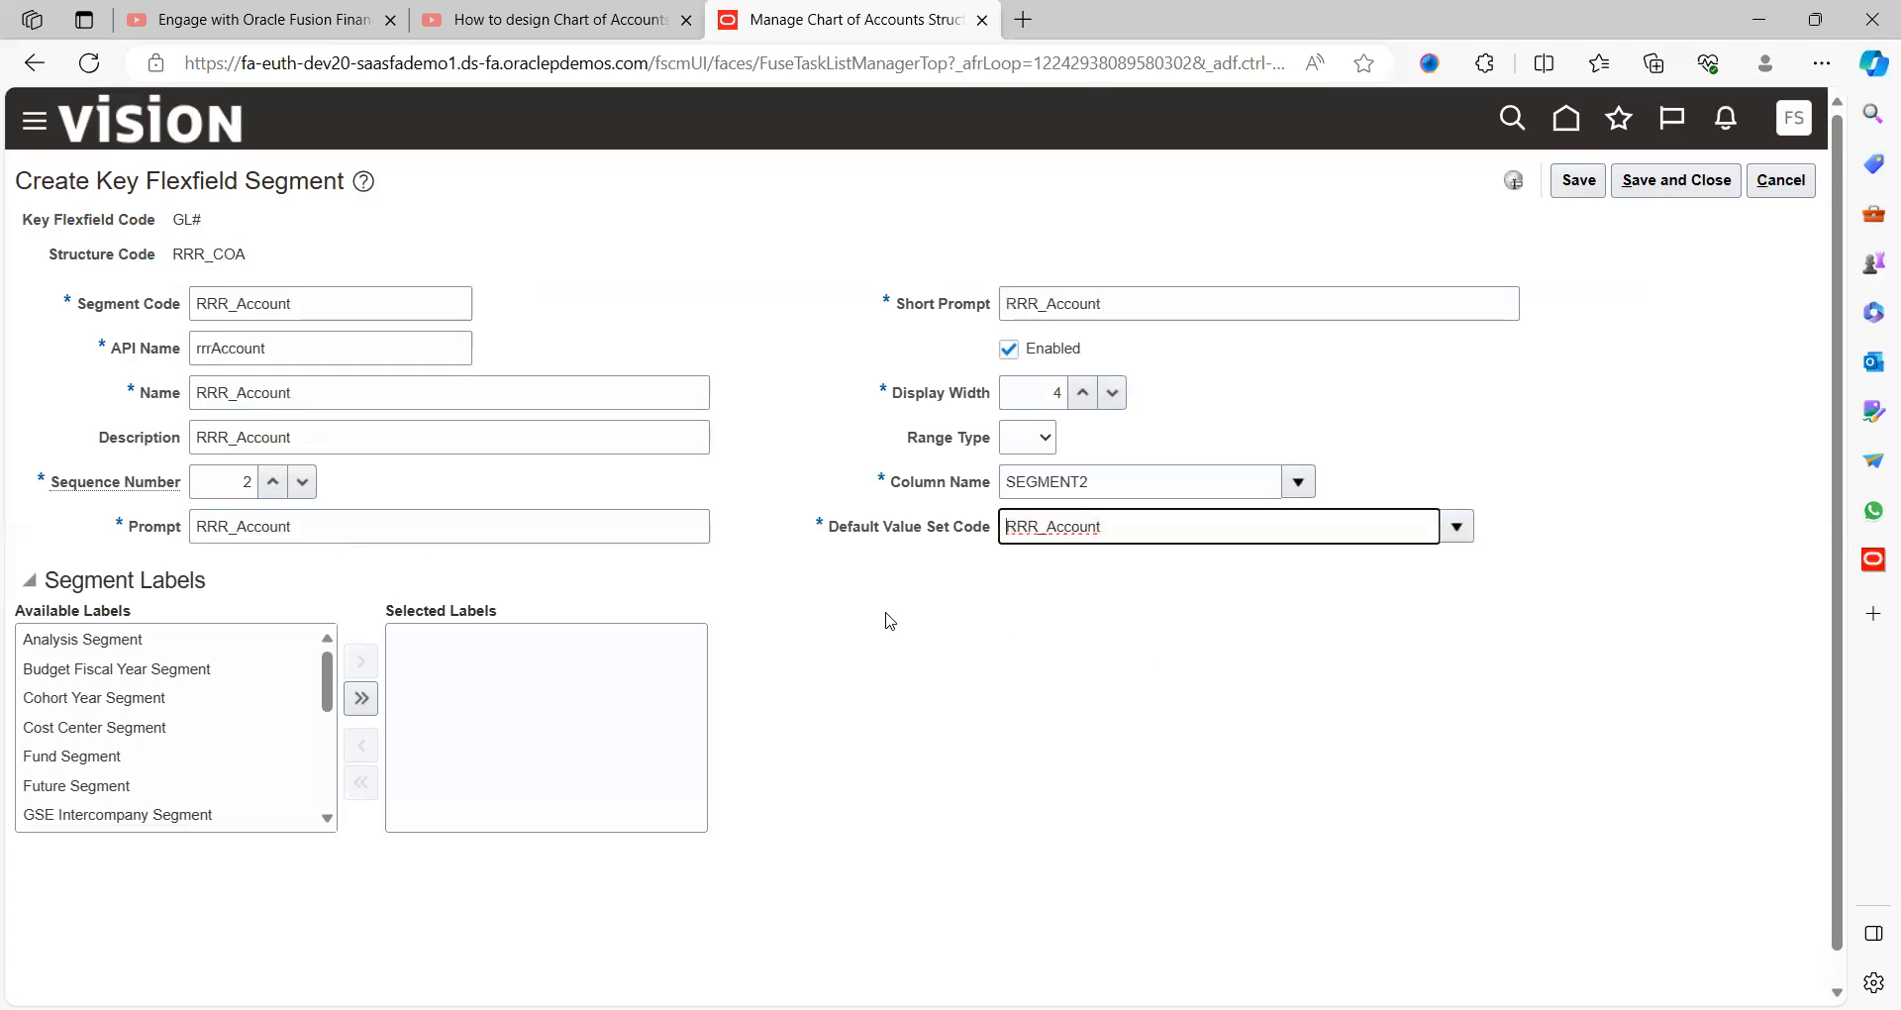
- Assign the Natural Account Segment label to the RRR_Account segment, then save and close the segment
scroll(319, 772, "down", 5)
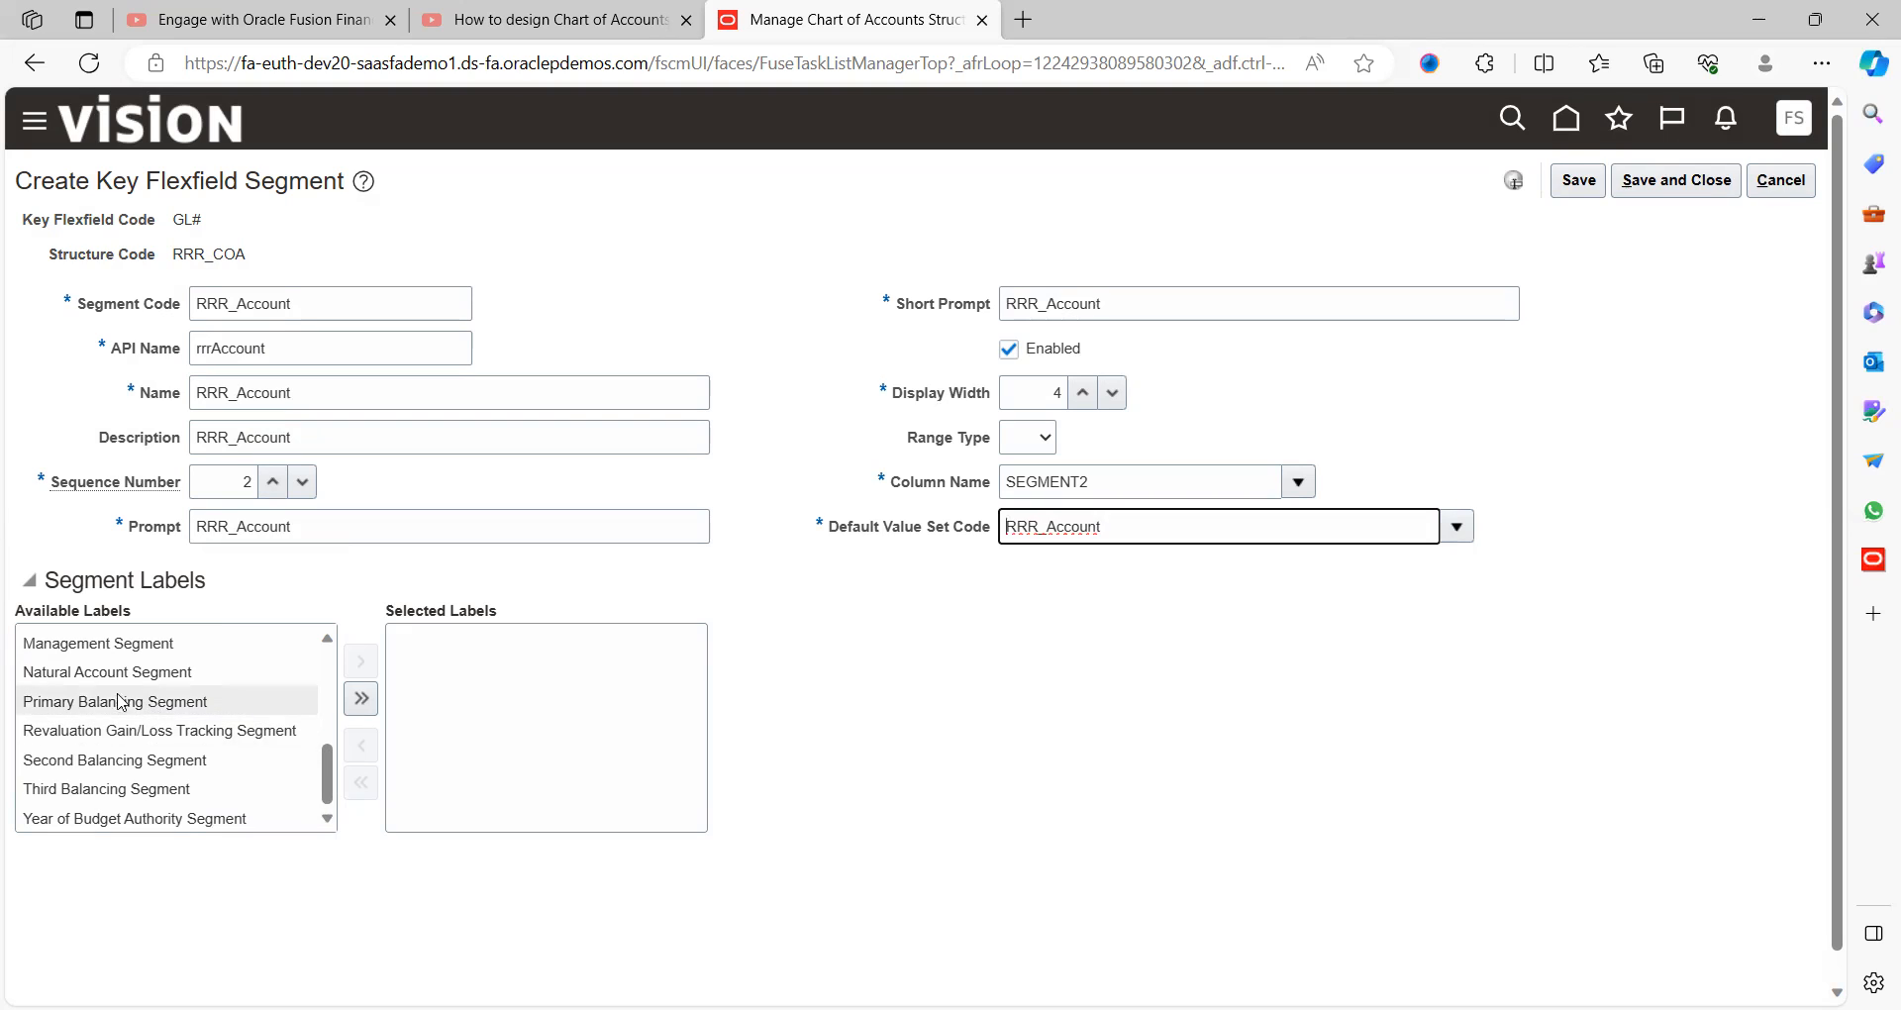
left_click(146, 673)
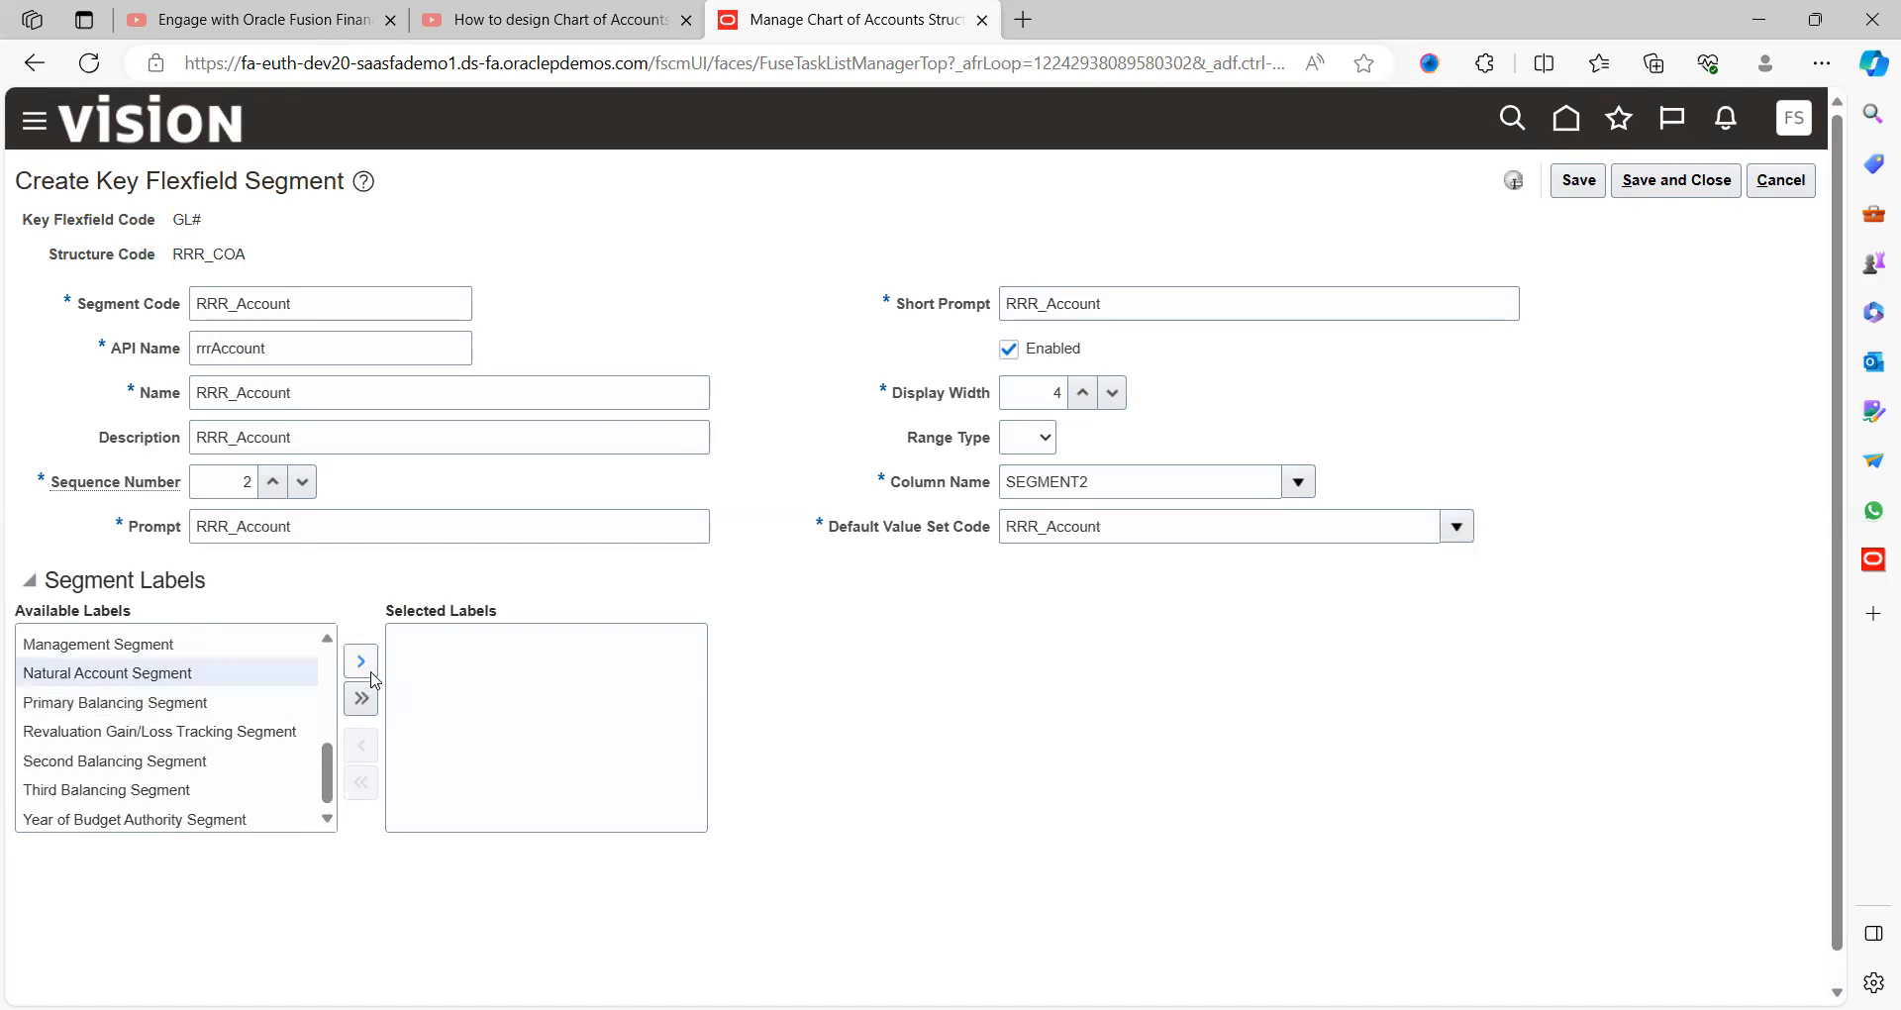
left_click(361, 660)
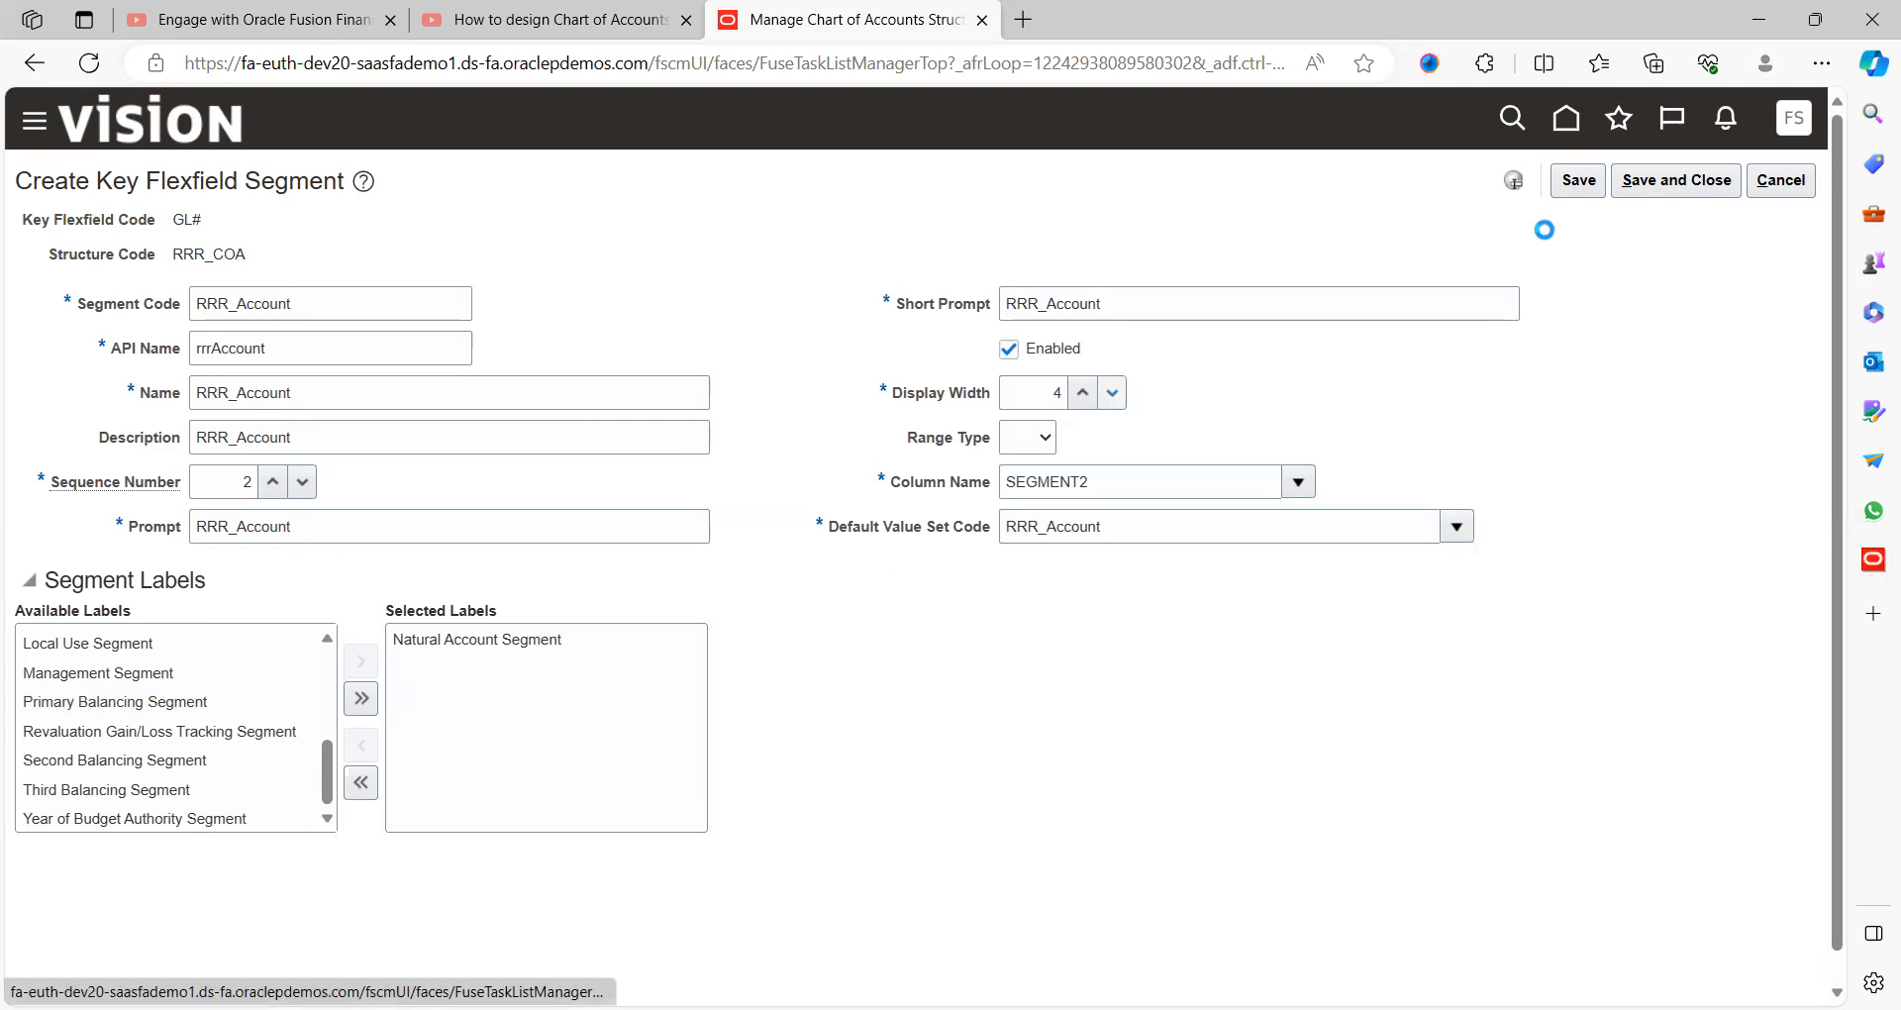
left_click(1578, 180)
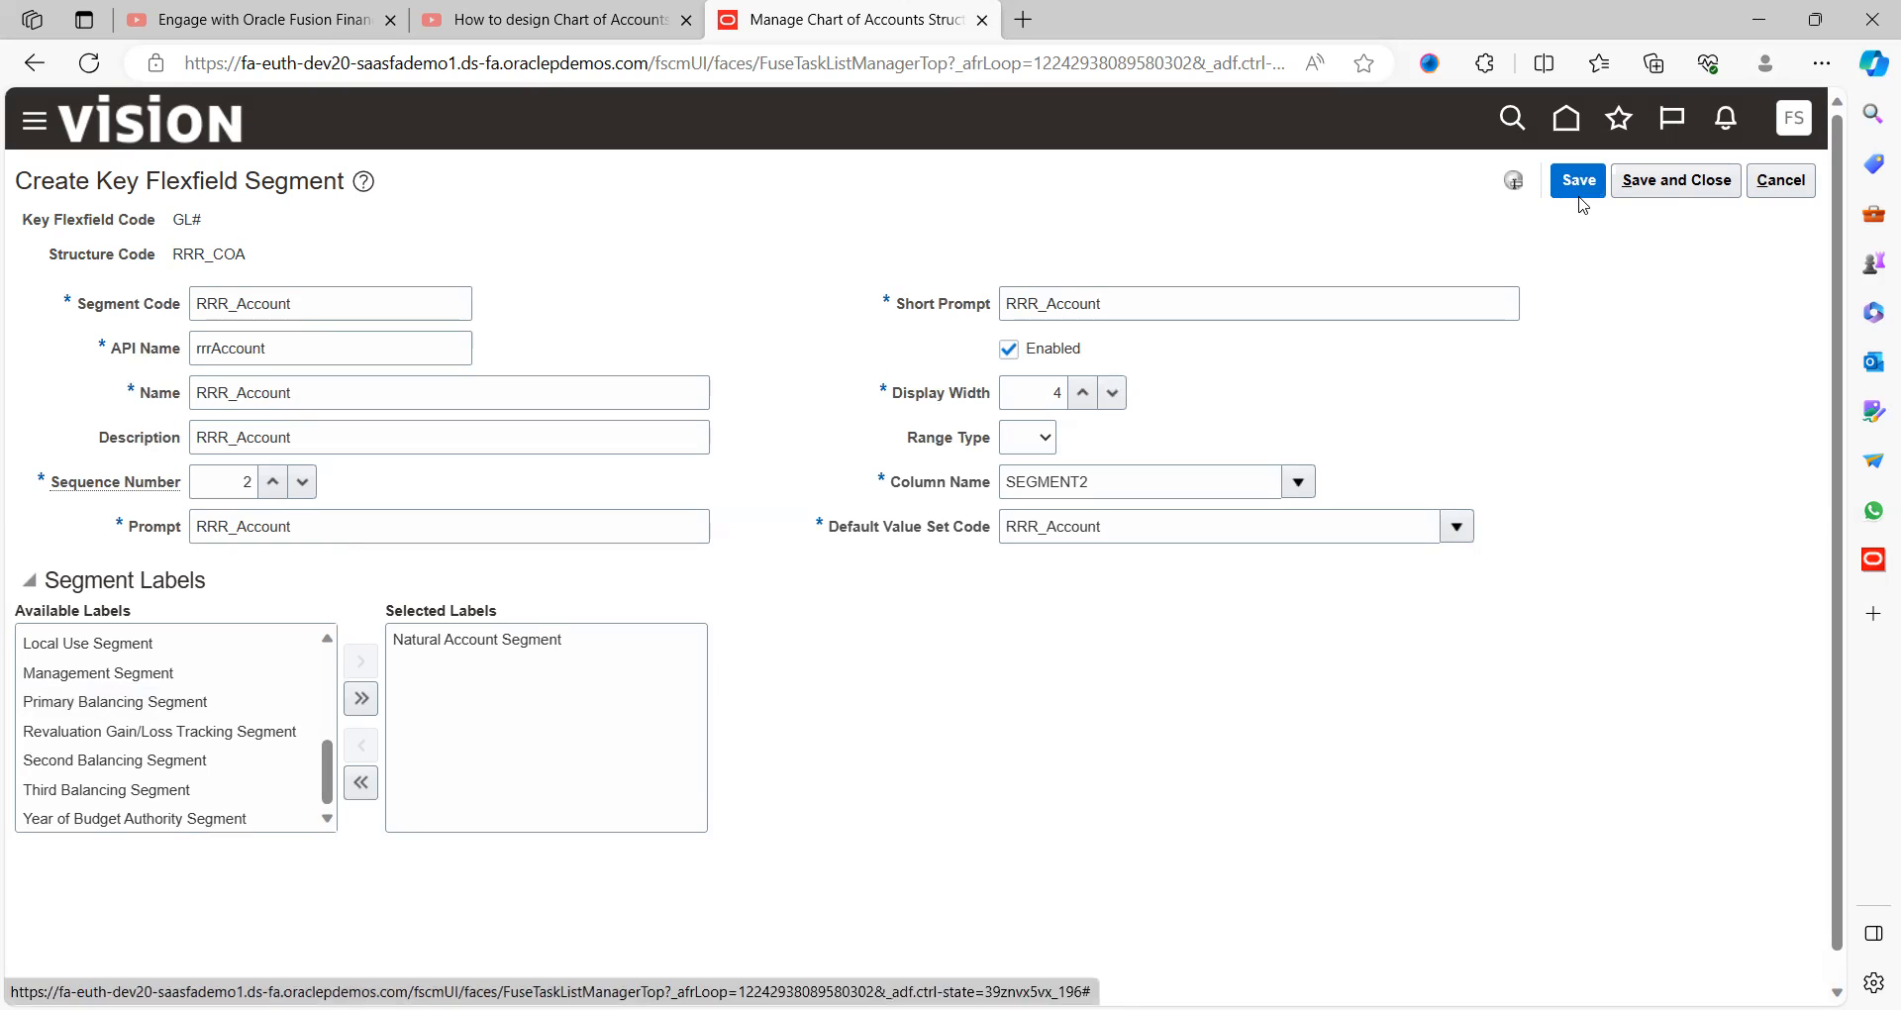
left_click(1671, 188)
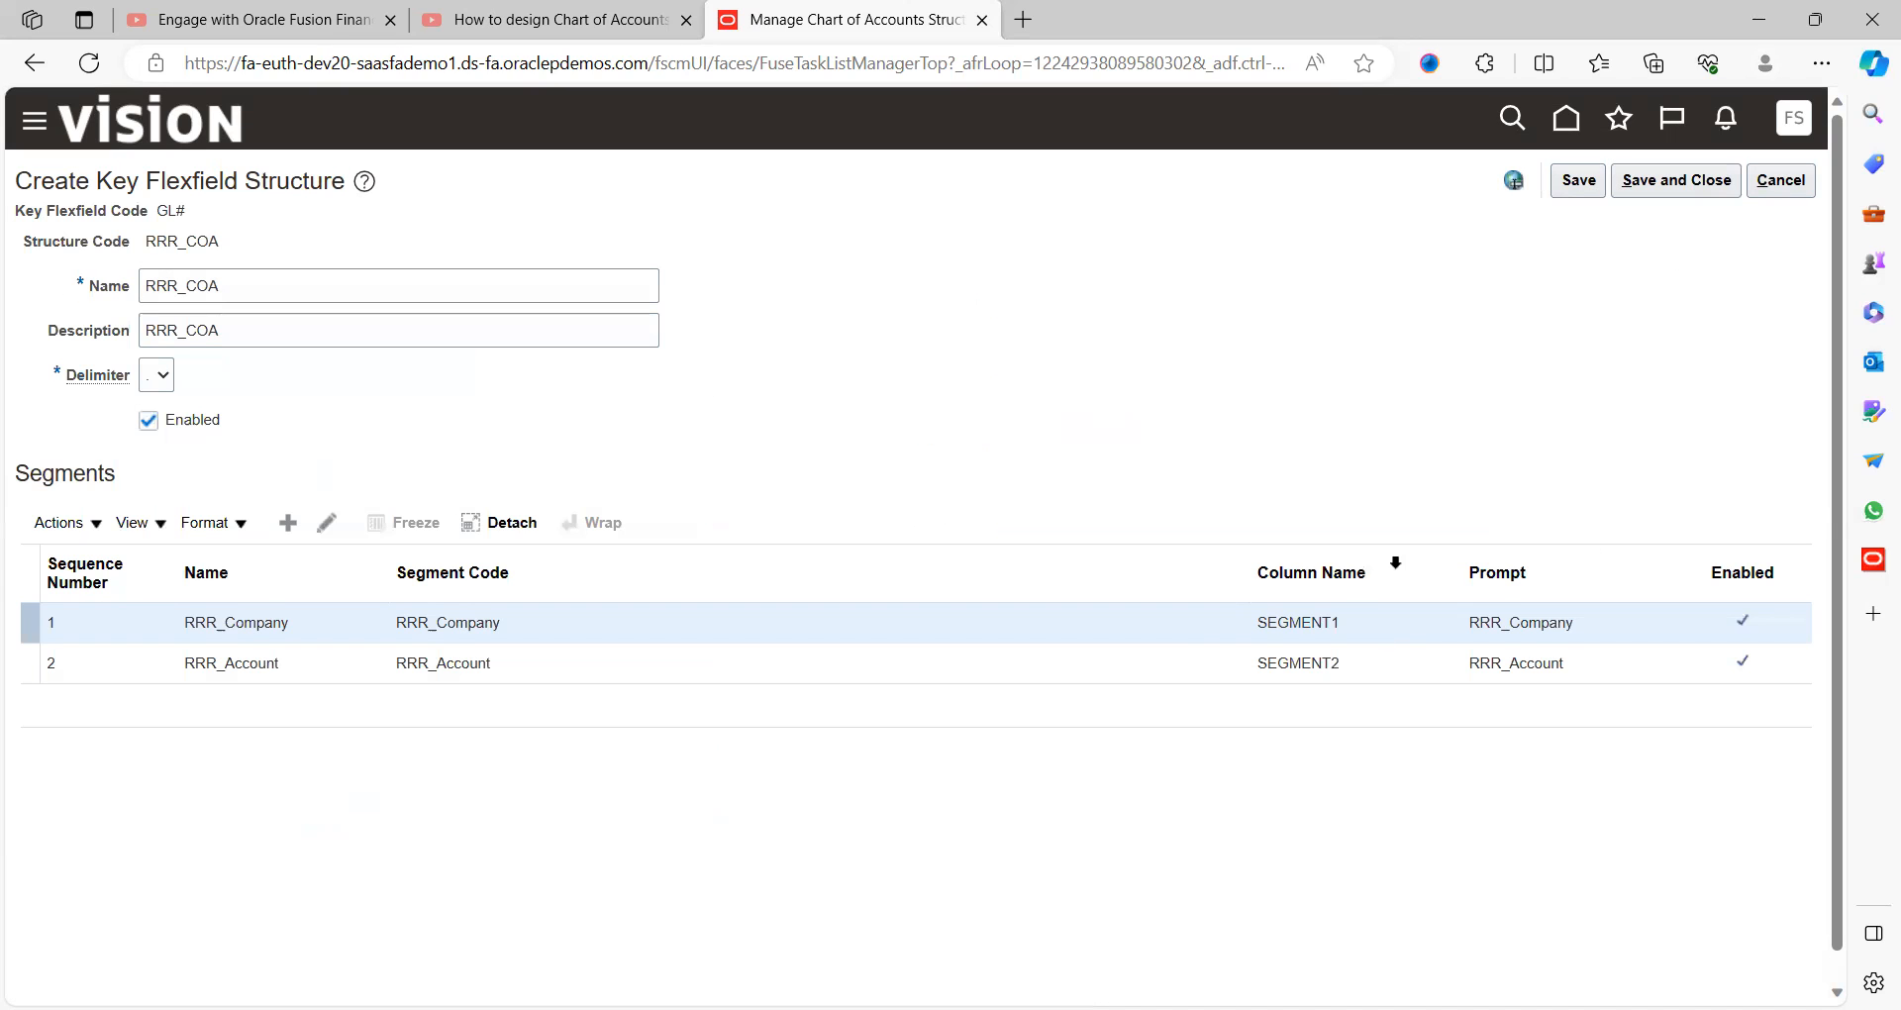
- Save and close the RRR_COA structure and return to the chart of accounts structures overview
left_click(1578, 184)
left_click(1707, 194)
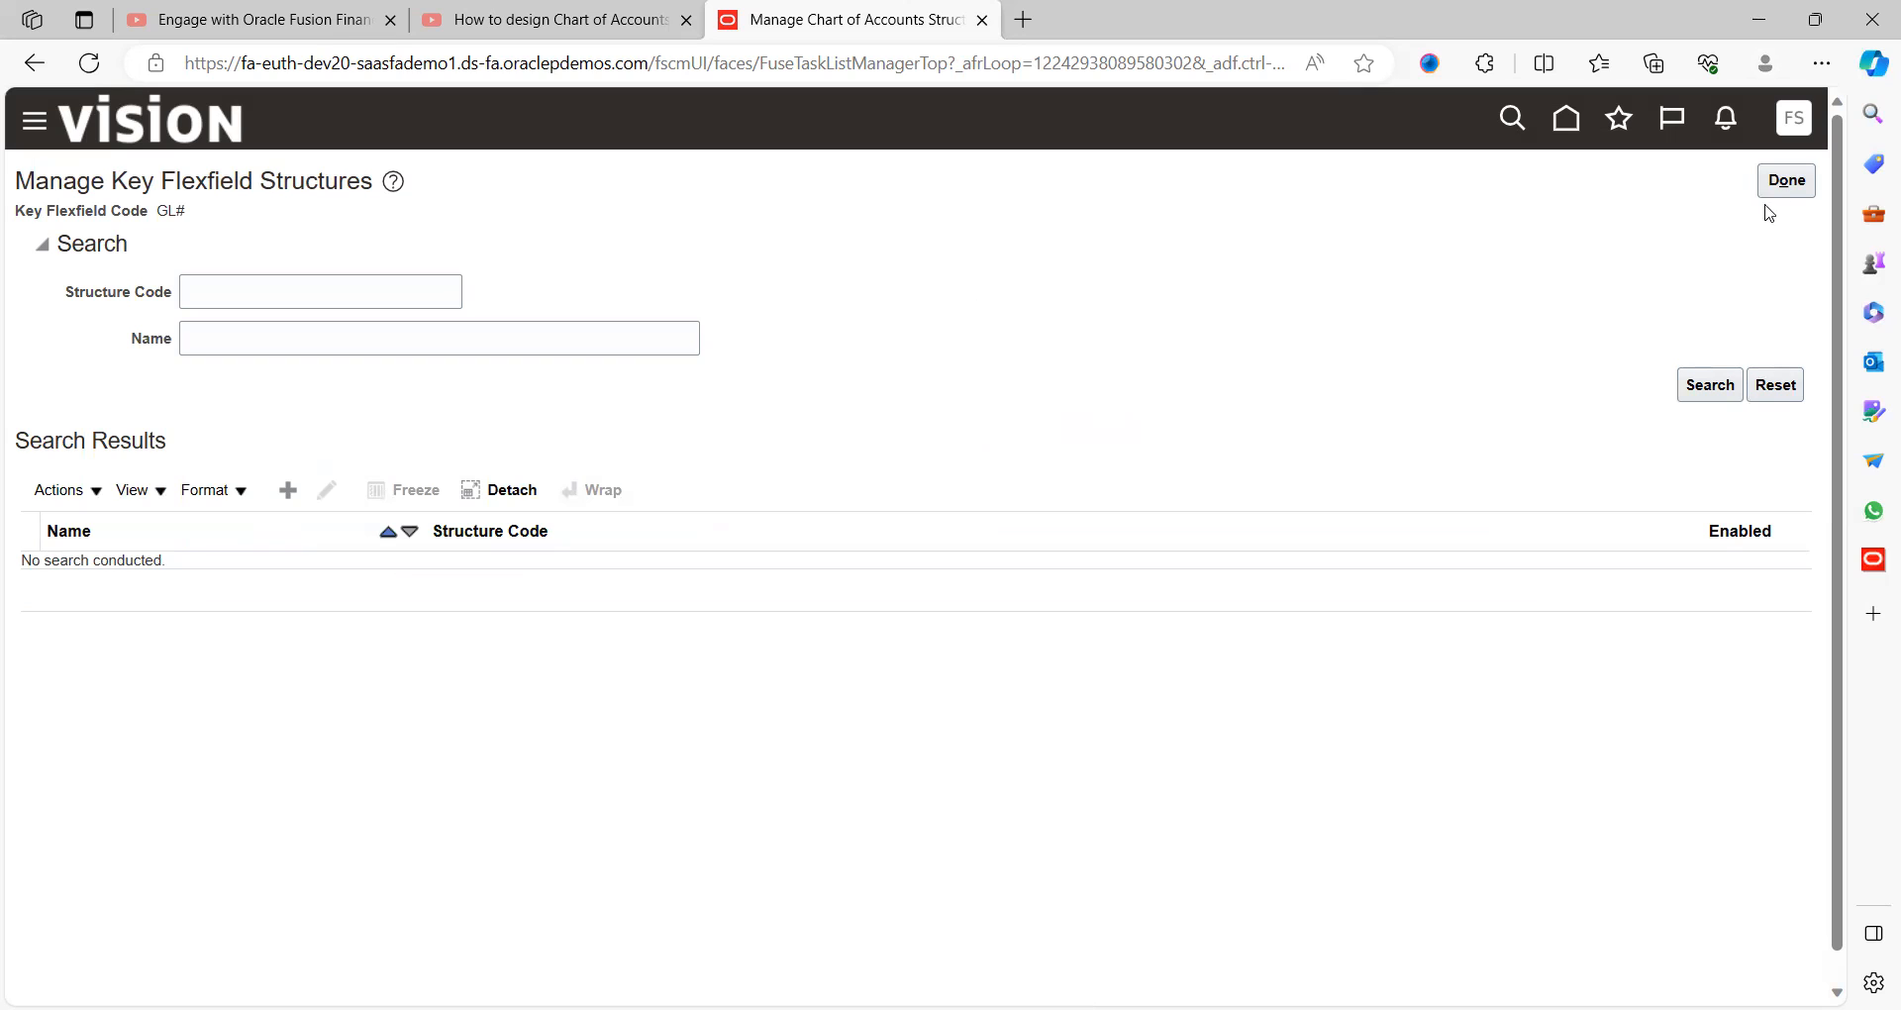
left_click(1786, 180)
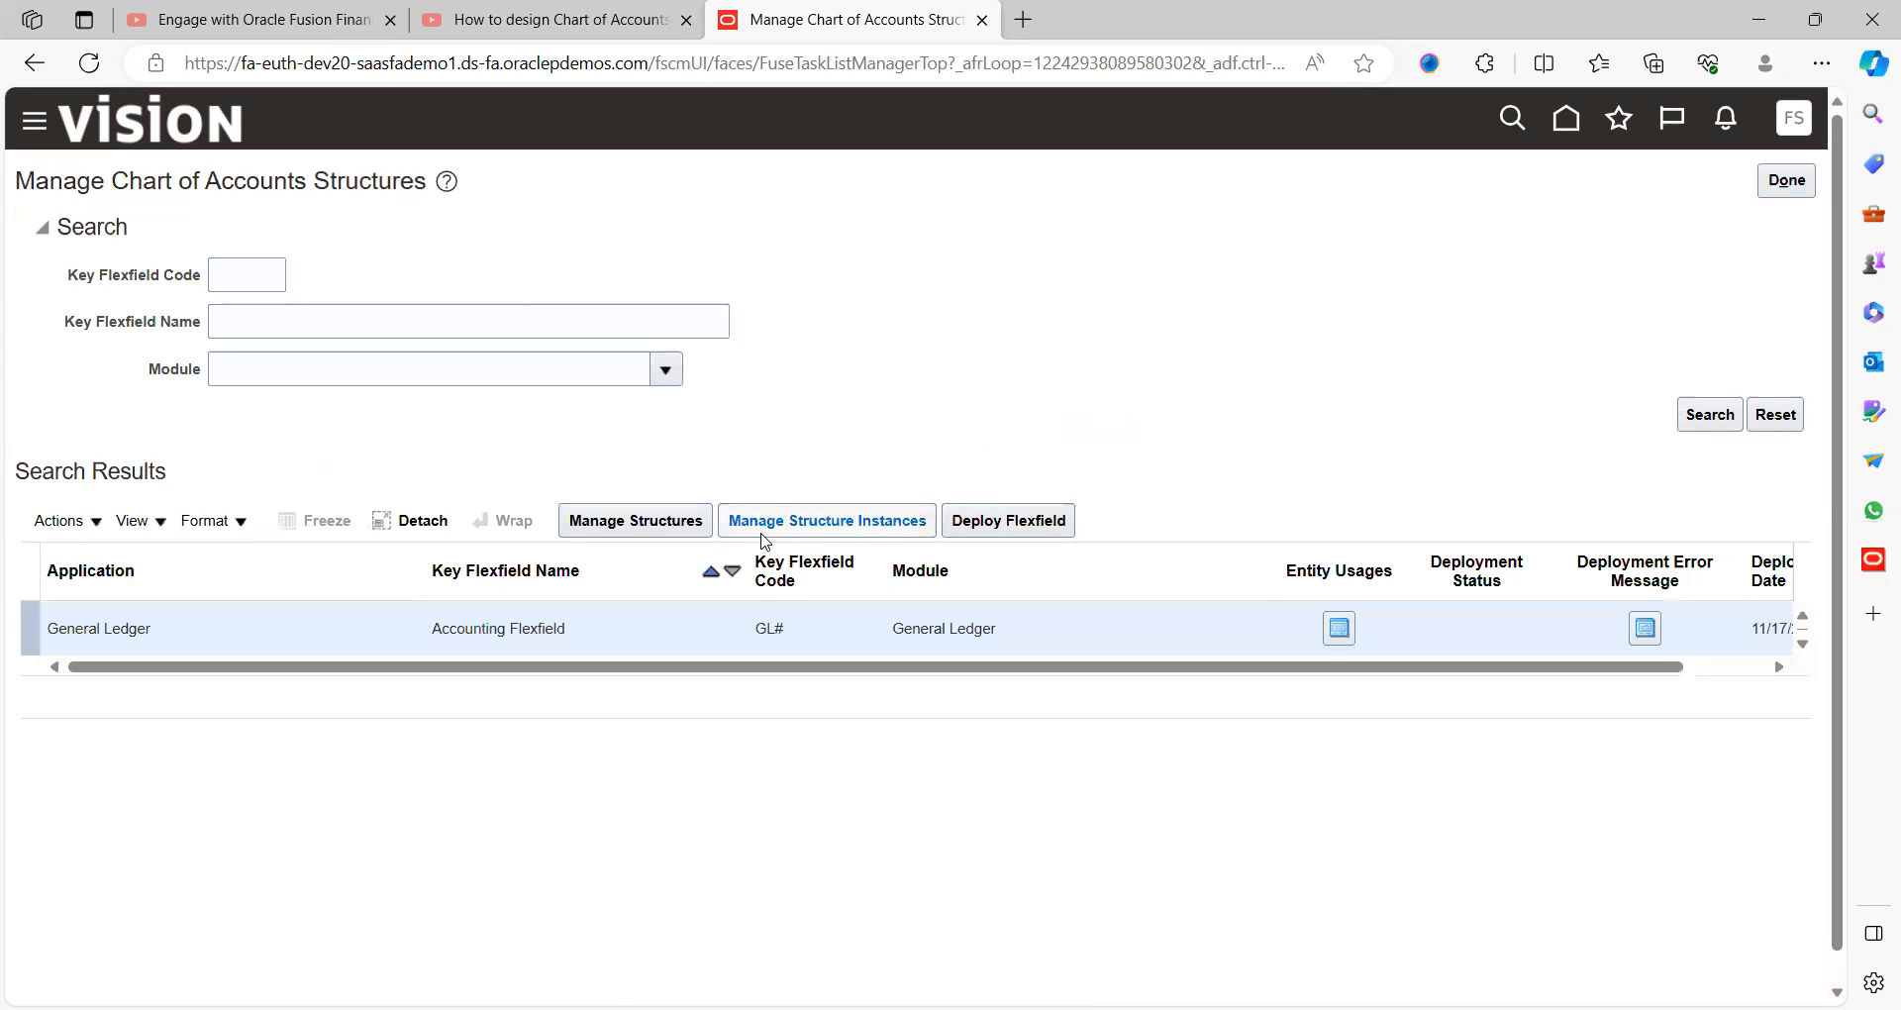
- Create a key flexfield structure instance with the code, name and description RRR_COA
left_click(840, 523)
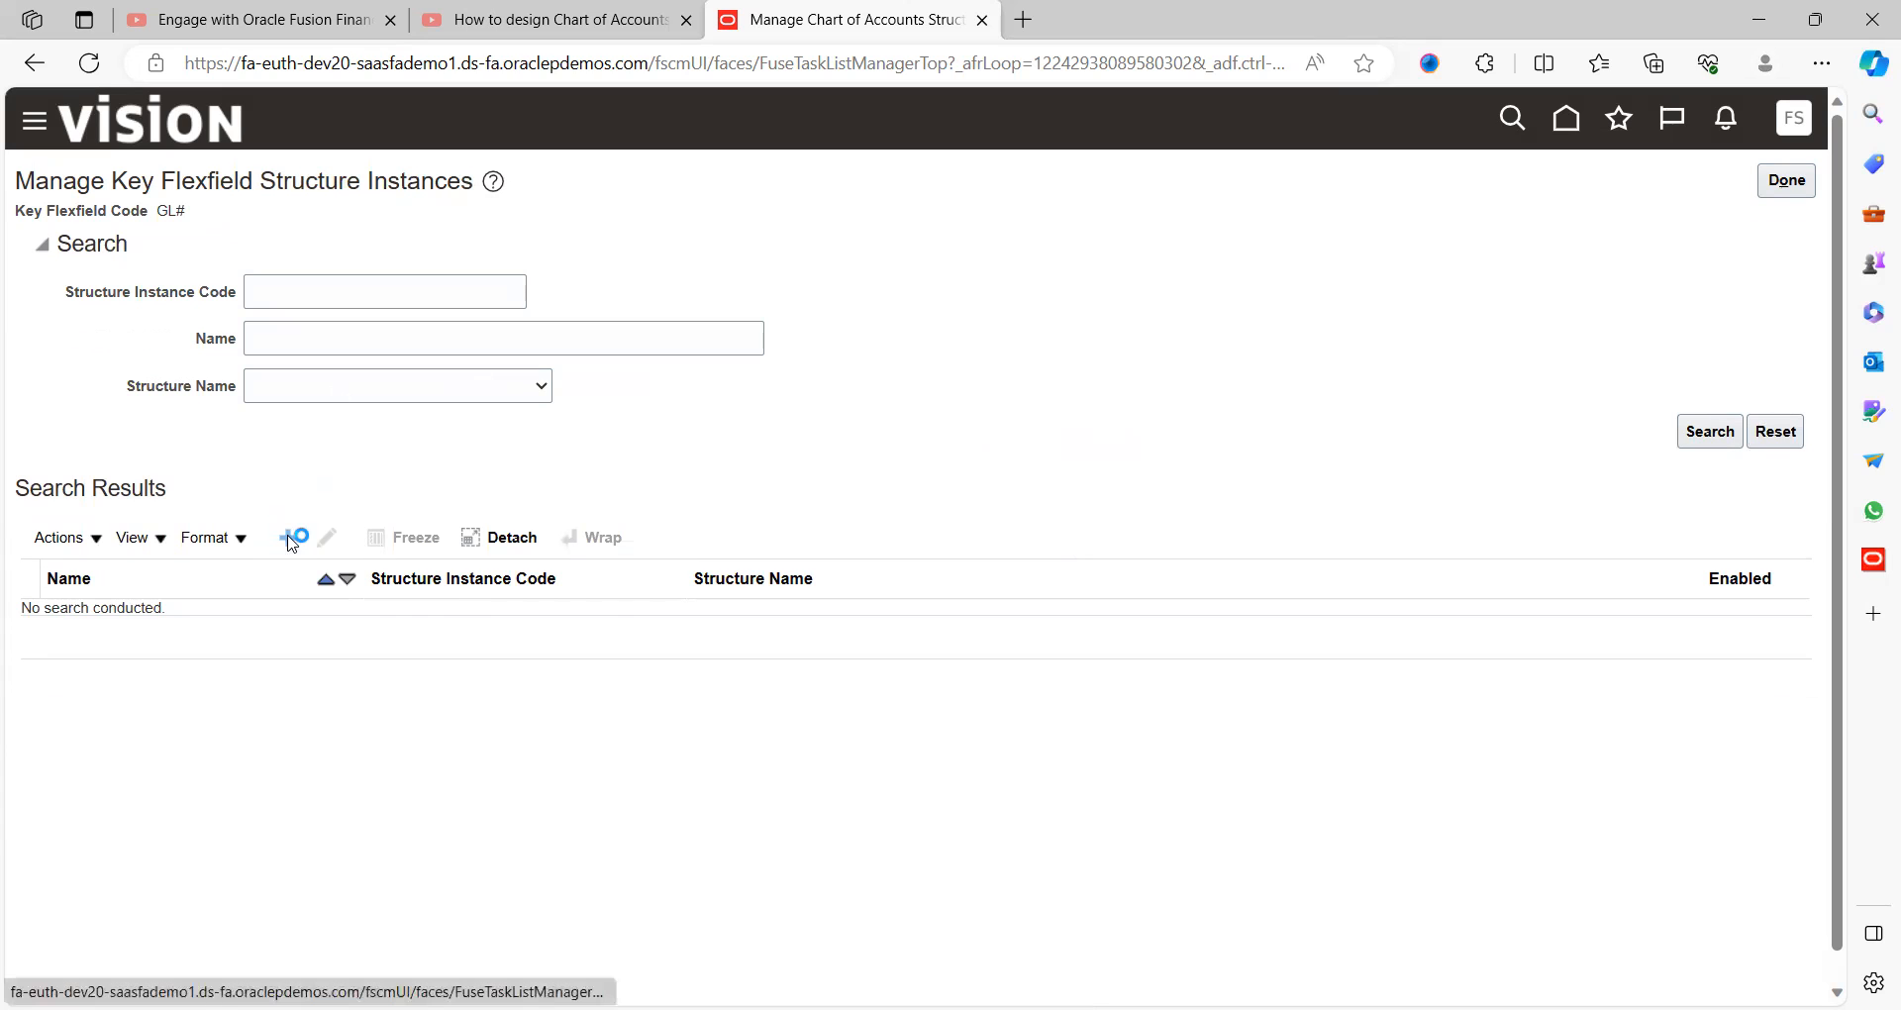
left_click(252, 257)
type("RRP_COA")
key("Tab")
key("shift+Tab")
key("ctrl+c")
key("Tab")
key("Tab")
key("ctrl+v")
key("Tab")
key("ctrl+v")
key("Tab")
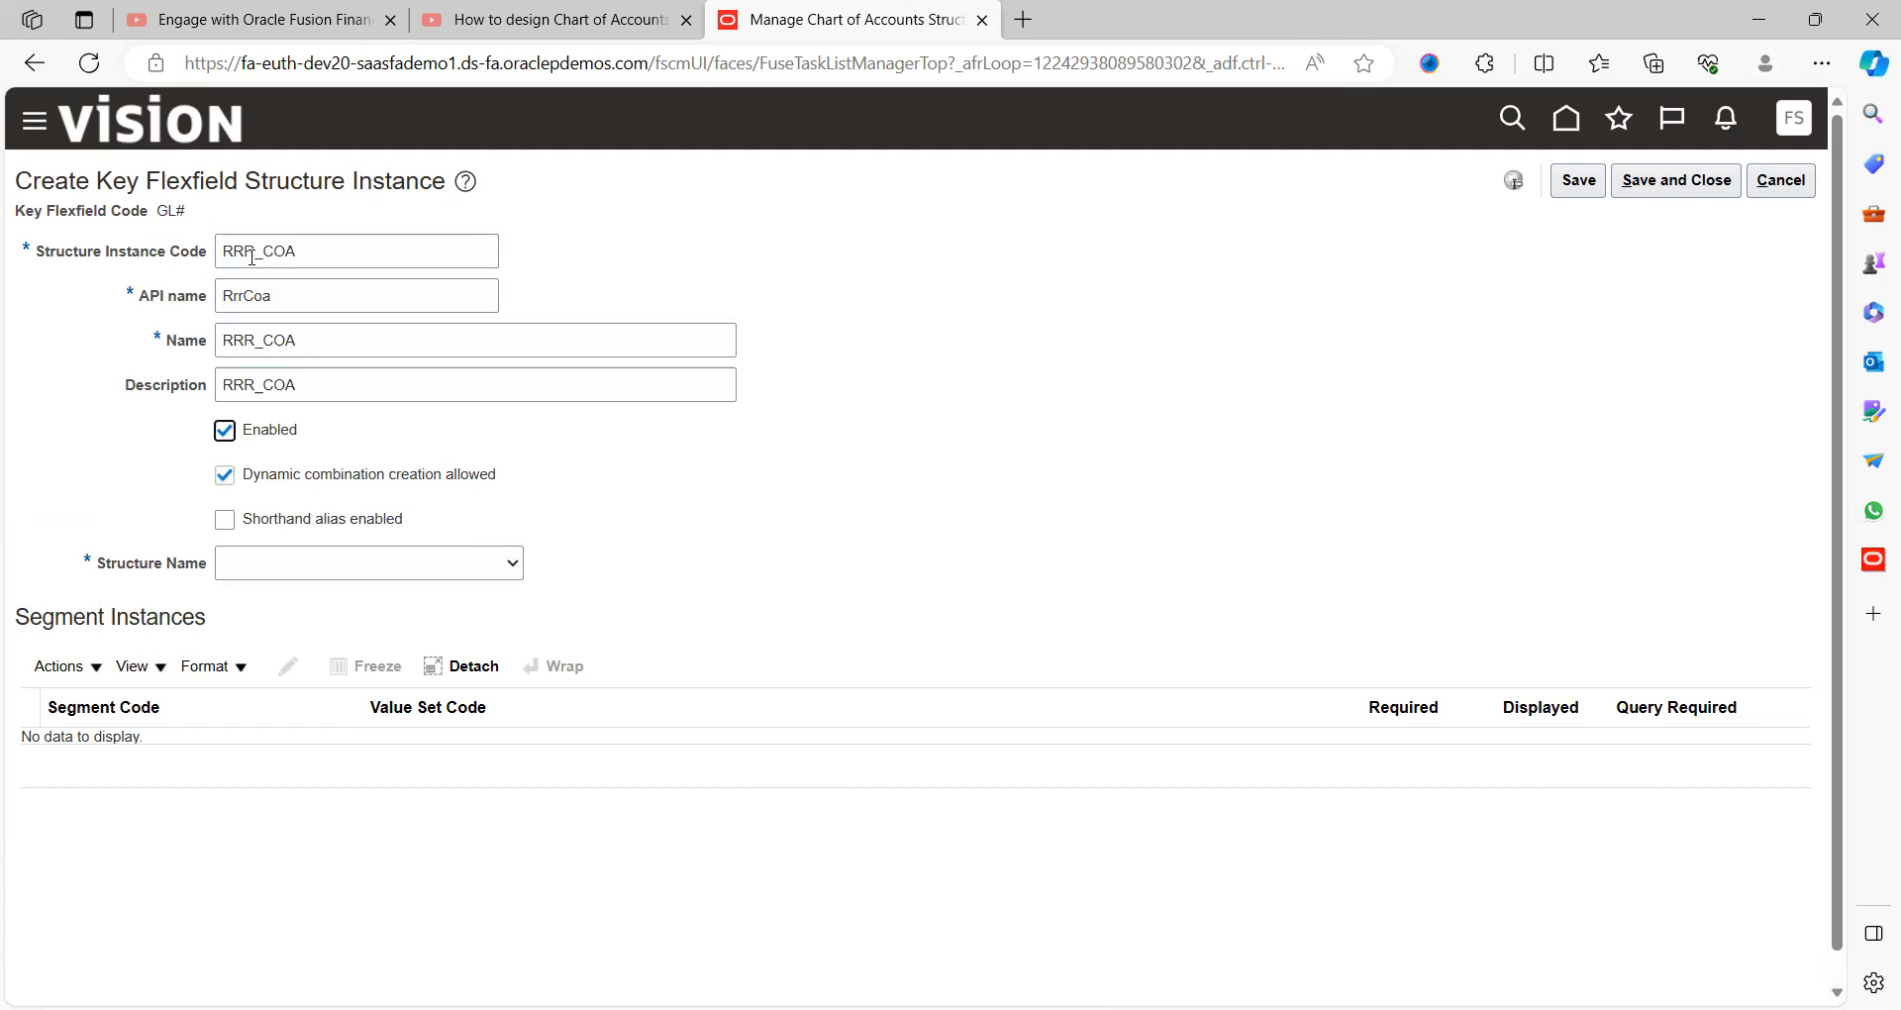
- Base the structure instance on the RRR_COA structure, then save and close it
left_click(294, 562)
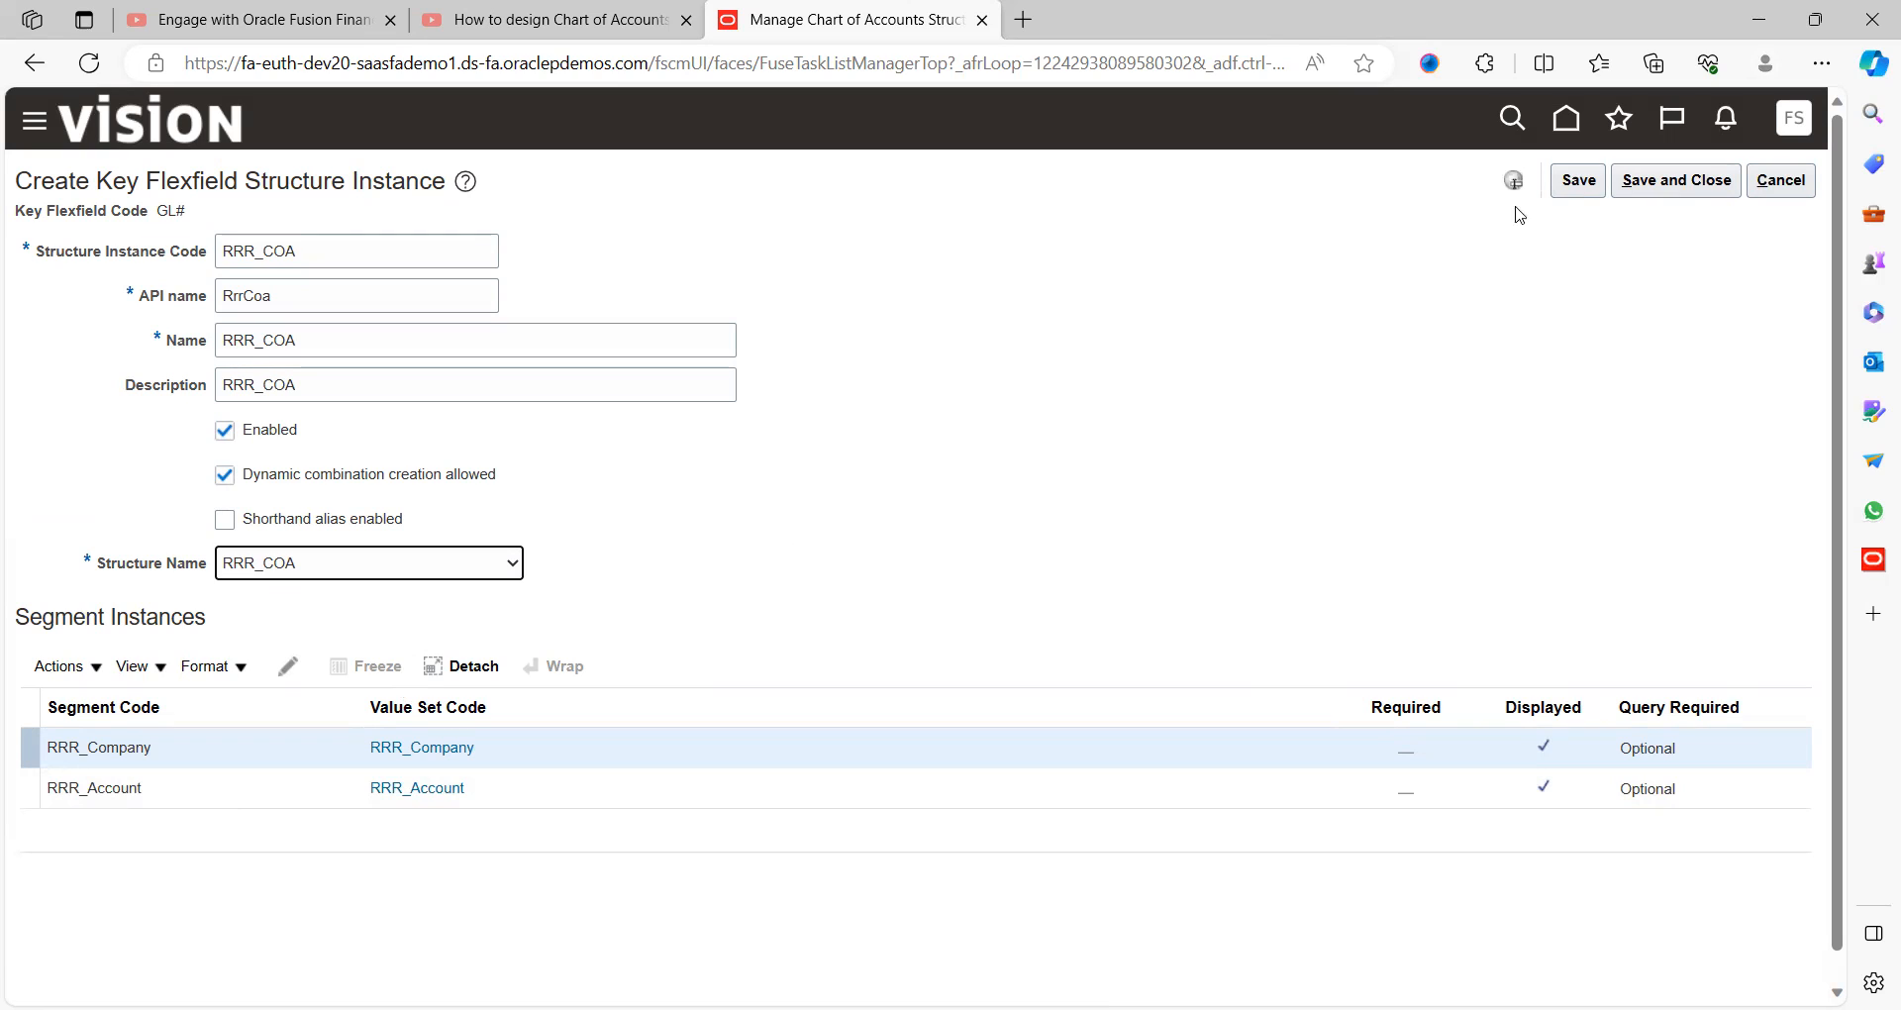
left_click(1579, 190)
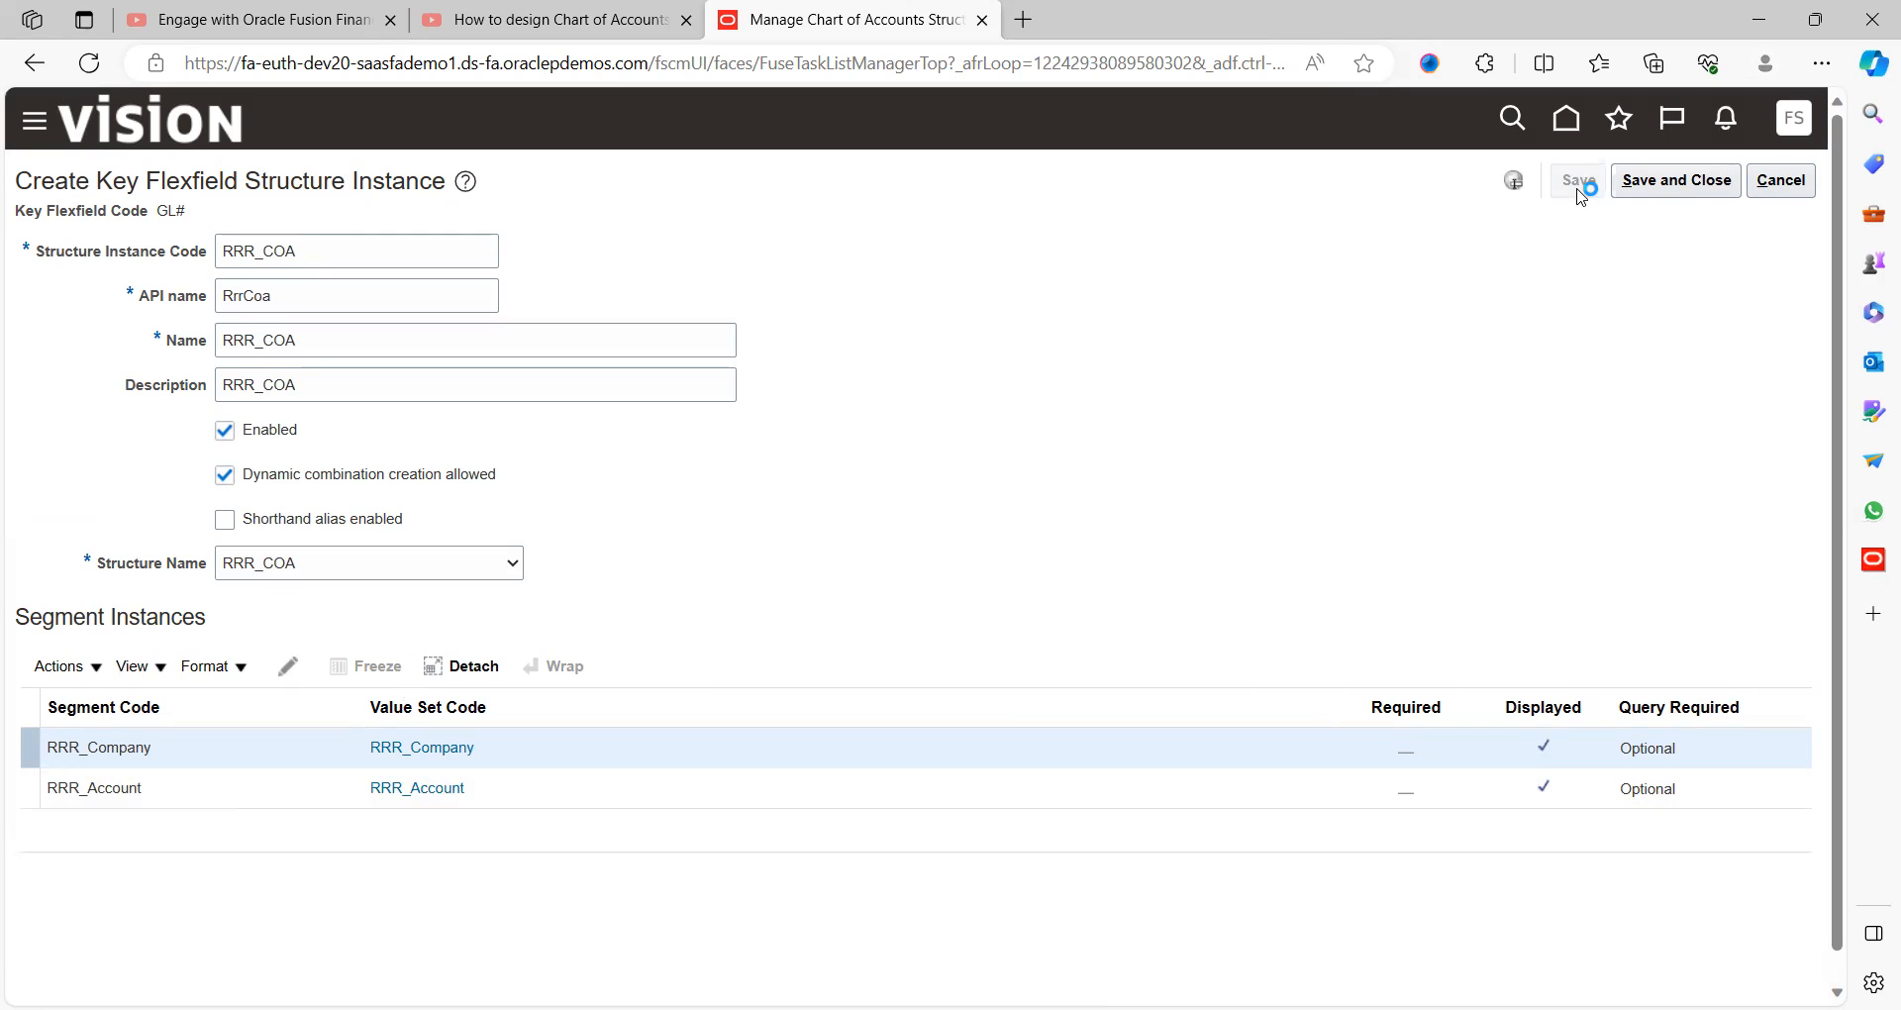
left_click(1660, 188)
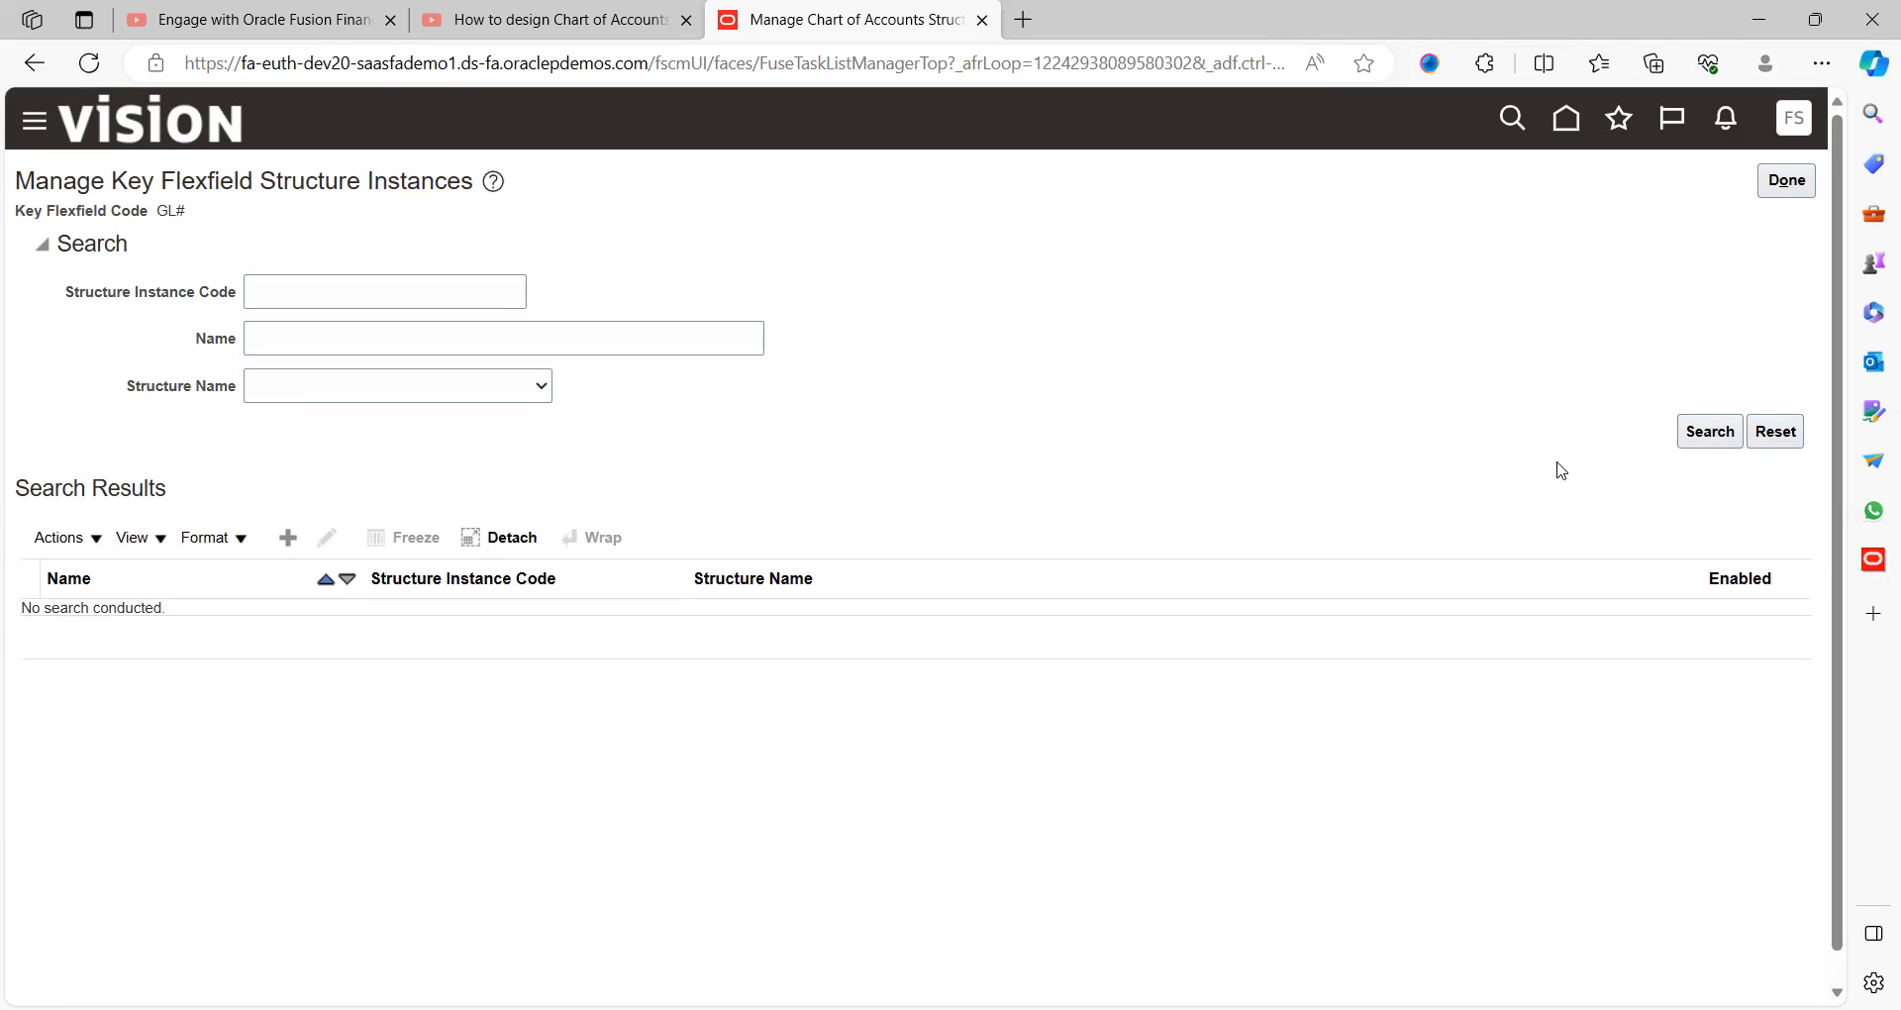
- Finish managing structure instances and deploy the General Ledger Accounting Flexfield
left_click(1785, 184)
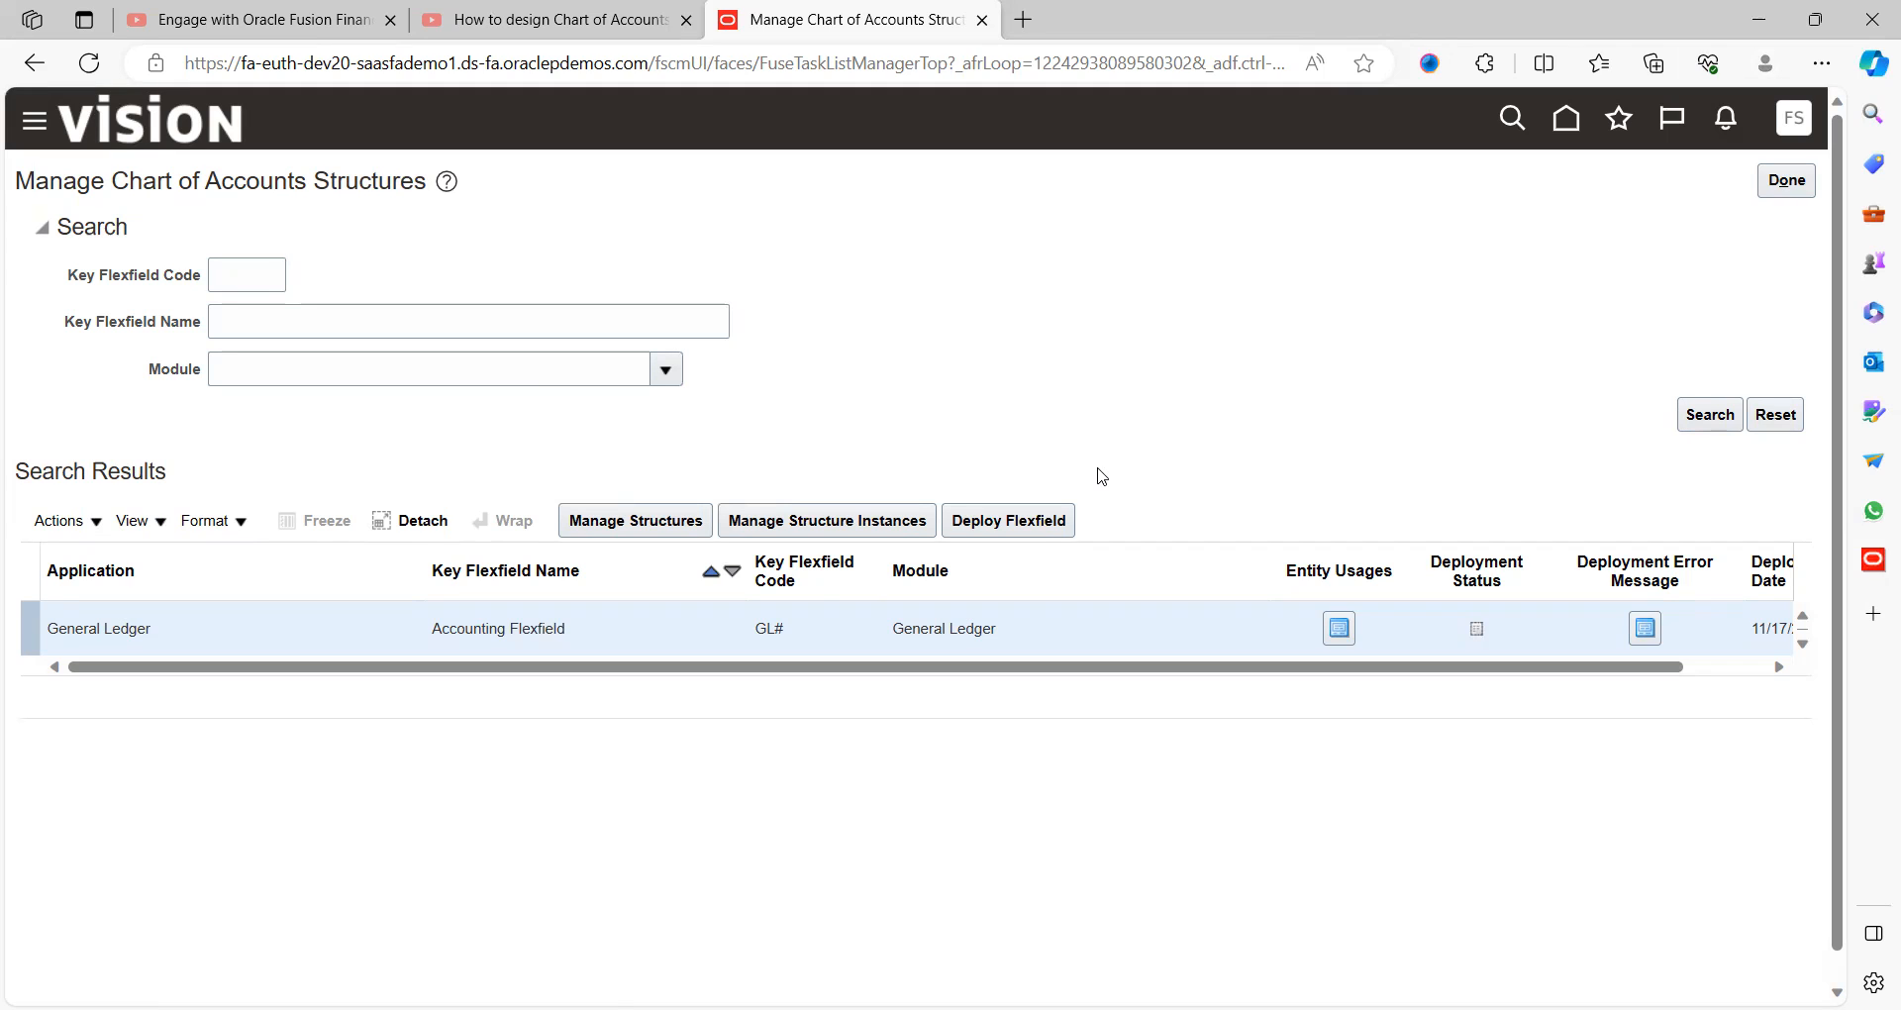
left_click(1029, 535)
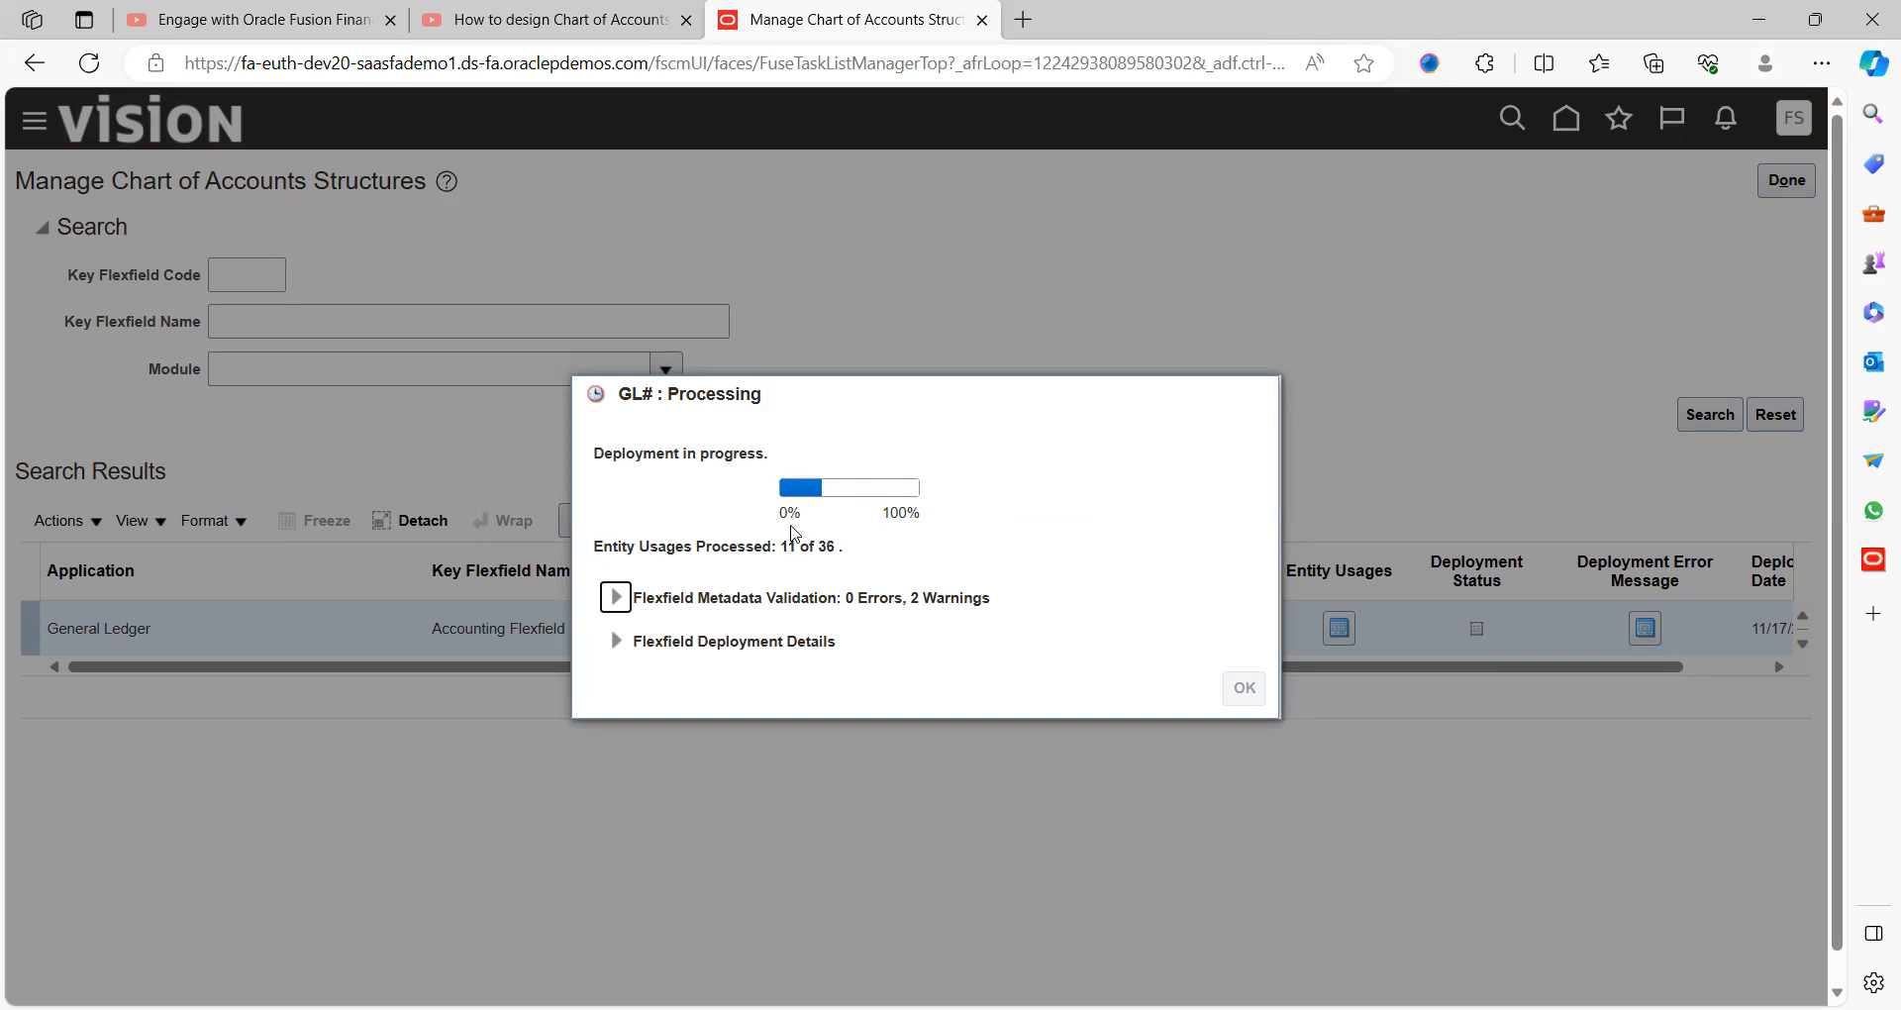
mouse_move(893, 509)
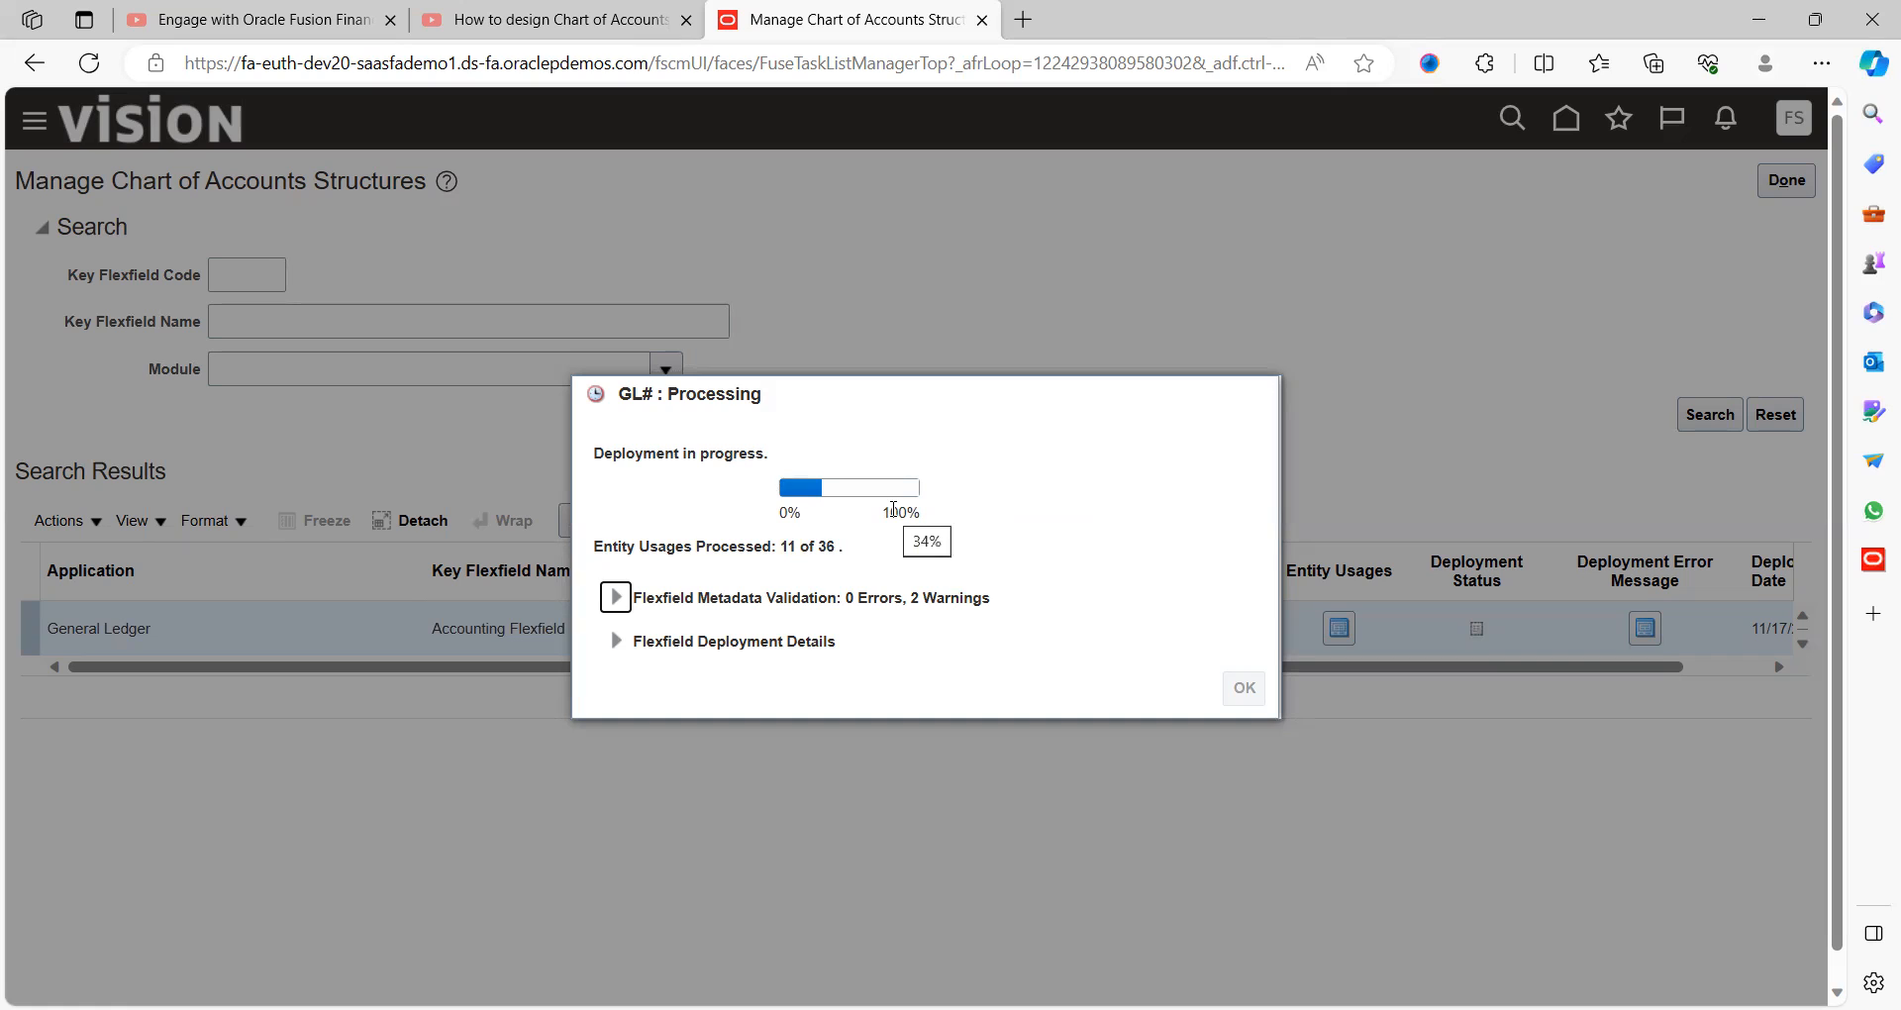